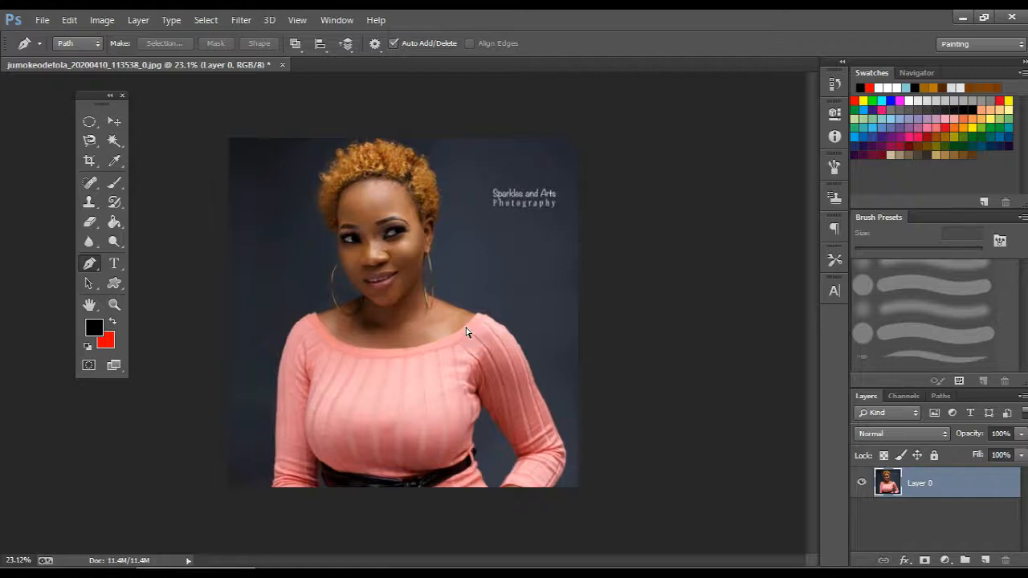
Create a new layer named Lines above the photo layer
{"action": "key", "text": "ctrl+shift+n"}
{"action": "type", "text": "Lines"}
{"action": "key", "text": "Return"}
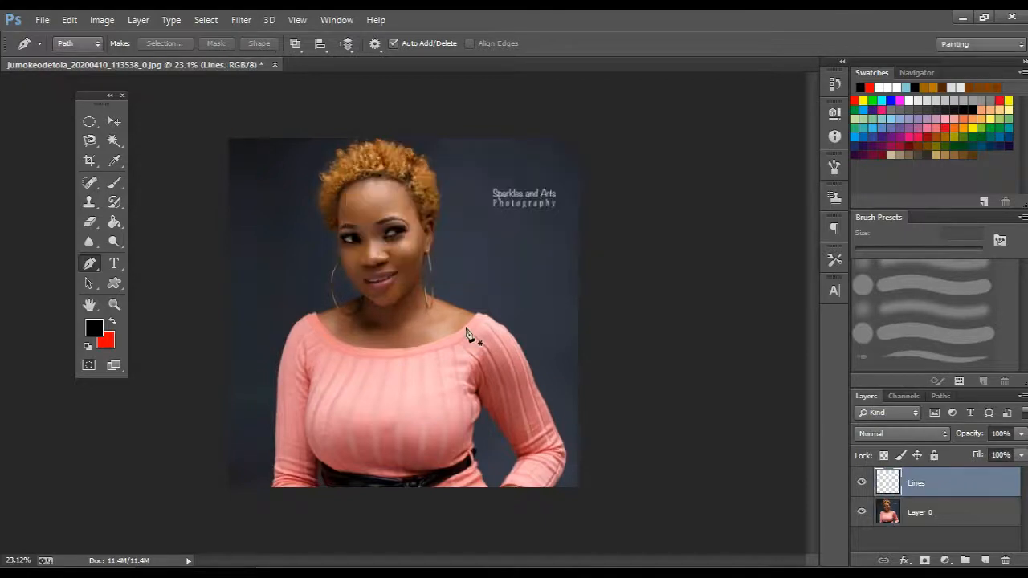
Trace the nose's lower edge with the Pen tool, from the photo-left nostril across the tip and up around the other nostril
{"action": "scroll", "coordinate": [412, 232], "scroll_direction": "up", "scroll_amount": 18}
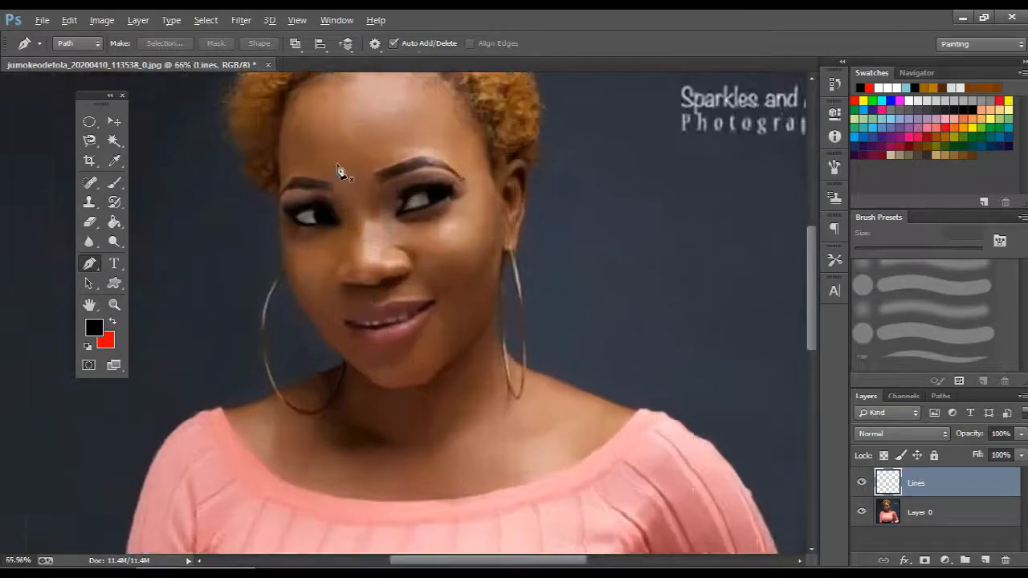
{"action": "scroll", "coordinate": [309, 255], "scroll_direction": "up", "scroll_amount": 4}
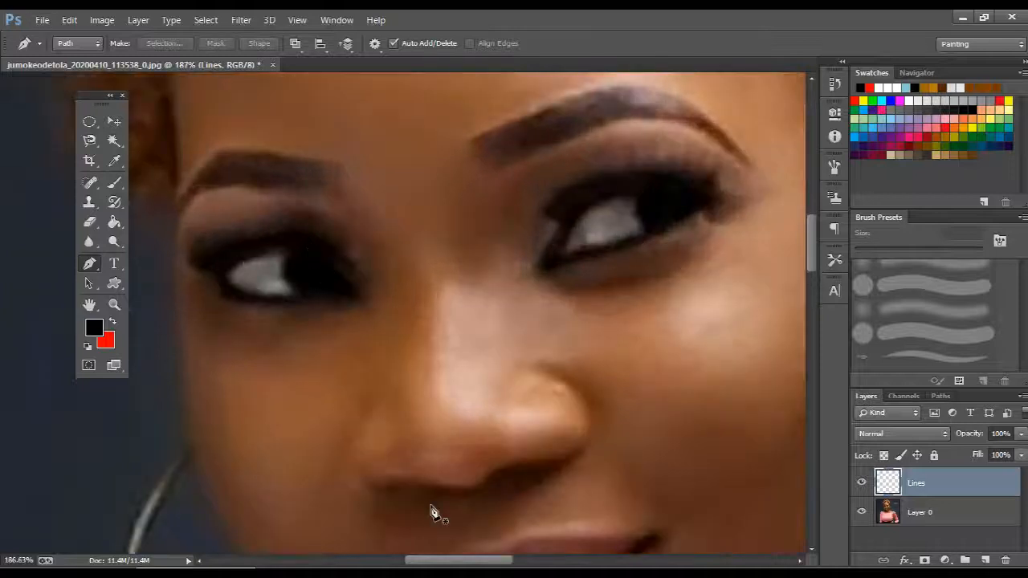
{"action": "scroll", "coordinate": [431, 510], "scroll_direction": "up", "scroll_amount": 4}
{"action": "left_click_drag", "start_coordinate": [428, 505], "coordinate": [408, 325]}
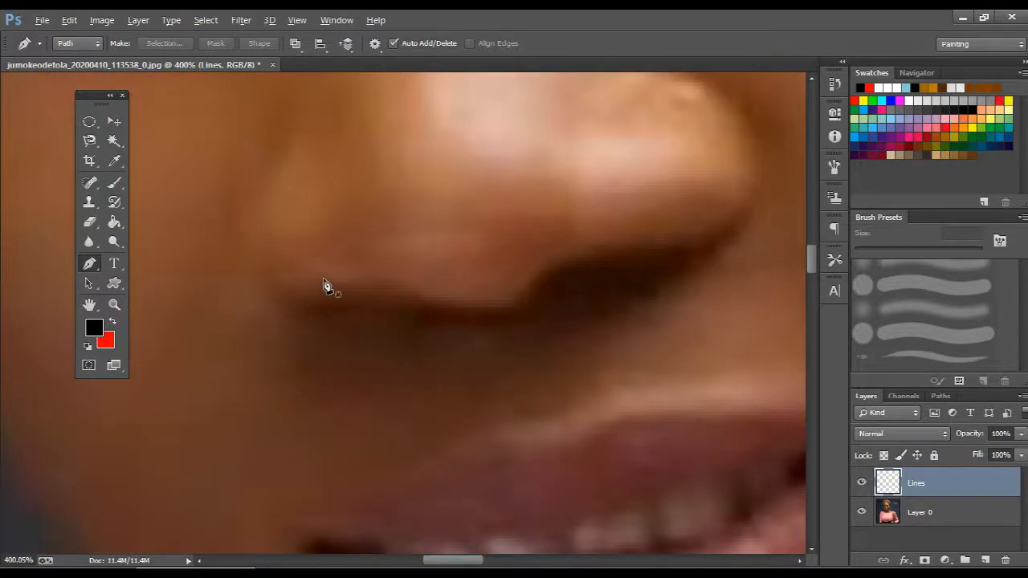
{"action": "scroll", "coordinate": [325, 288], "scroll_direction": "up", "scroll_amount": 2}
{"action": "scroll", "coordinate": [319, 314], "scroll_direction": "down", "scroll_amount": 1}
{"action": "left_click_drag", "start_coordinate": [316, 311], "coordinate": [323, 312]}
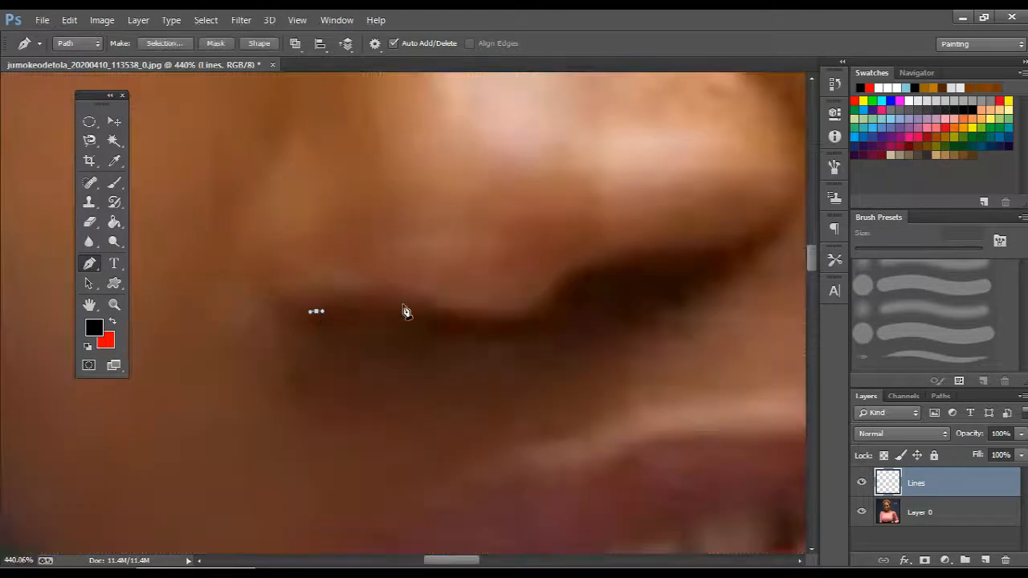
{"action": "left_click_drag", "start_coordinate": [436, 308], "coordinate": [492, 323]}
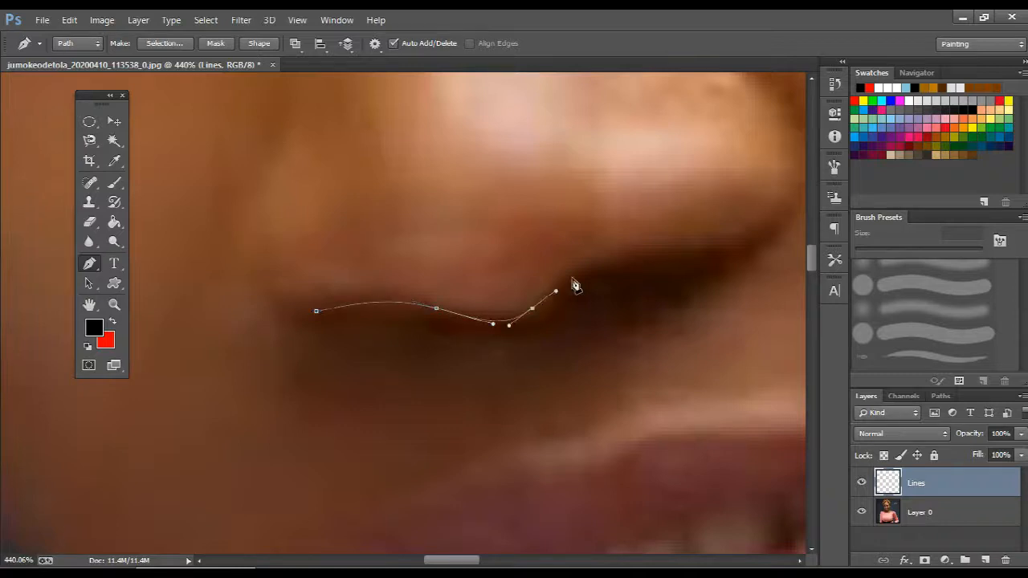
{"action": "left_click_drag", "start_coordinate": [659, 253], "coordinate": [567, 338]}
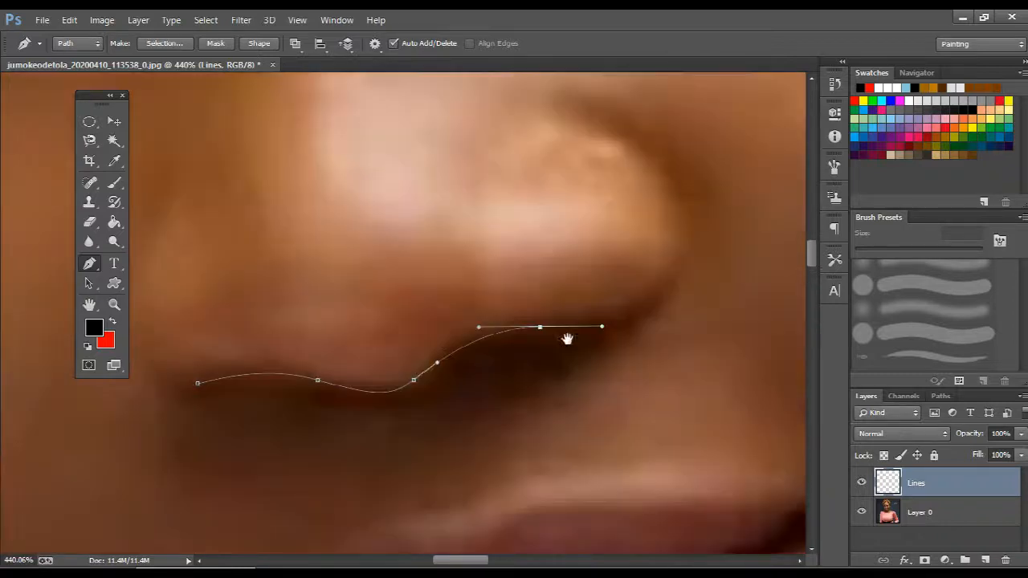
{"action": "left_click_drag", "start_coordinate": [670, 286], "coordinate": [683, 267]}
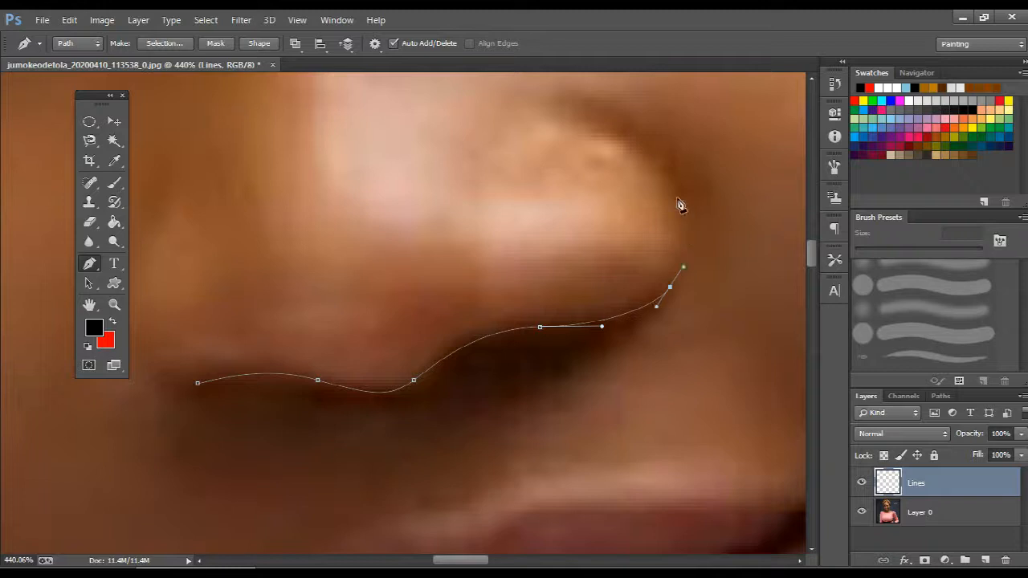
{"action": "left_click_drag", "start_coordinate": [676, 191], "coordinate": [564, 120]}
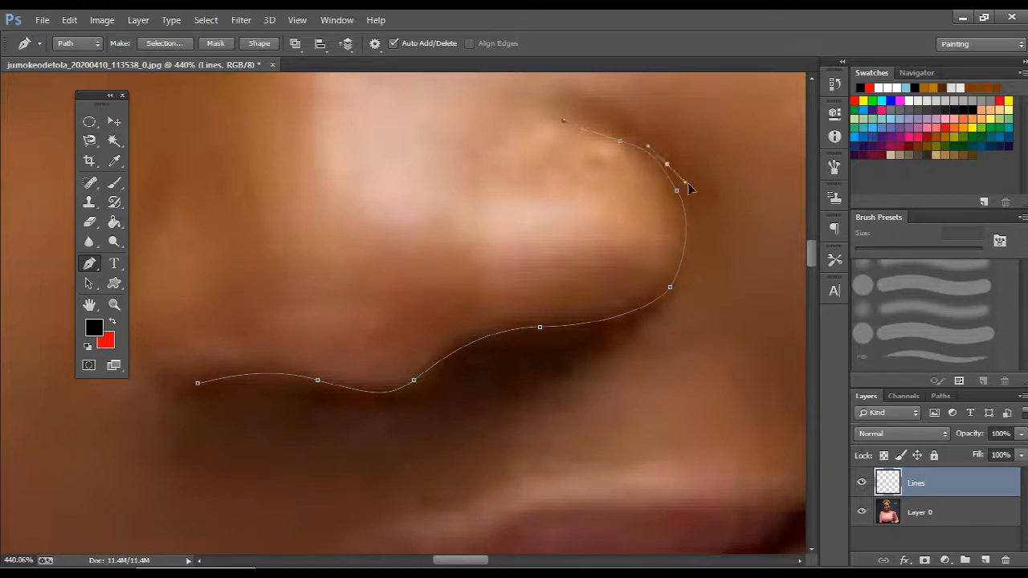
Run the nose path back just outside the first curve to its starting point, forming a thin closed line shape
{"action": "left_click_drag", "start_coordinate": [703, 203], "coordinate": [713, 200]}
{"action": "key", "text": "ctrl+z"}
{"action": "left_click_drag", "start_coordinate": [677, 193], "coordinate": [693, 210]}
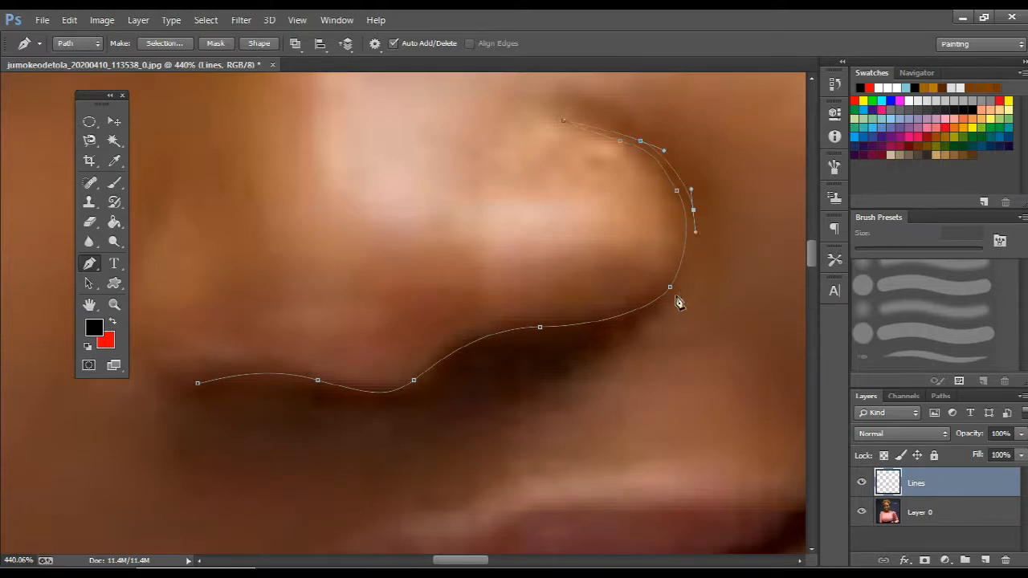
{"action": "left_click_drag", "start_coordinate": [677, 298], "coordinate": [662, 313]}
{"action": "left_click_drag", "start_coordinate": [590, 336], "coordinate": [536, 346]}
{"action": "left_click_drag", "start_coordinate": [473, 356], "coordinate": [455, 371]}
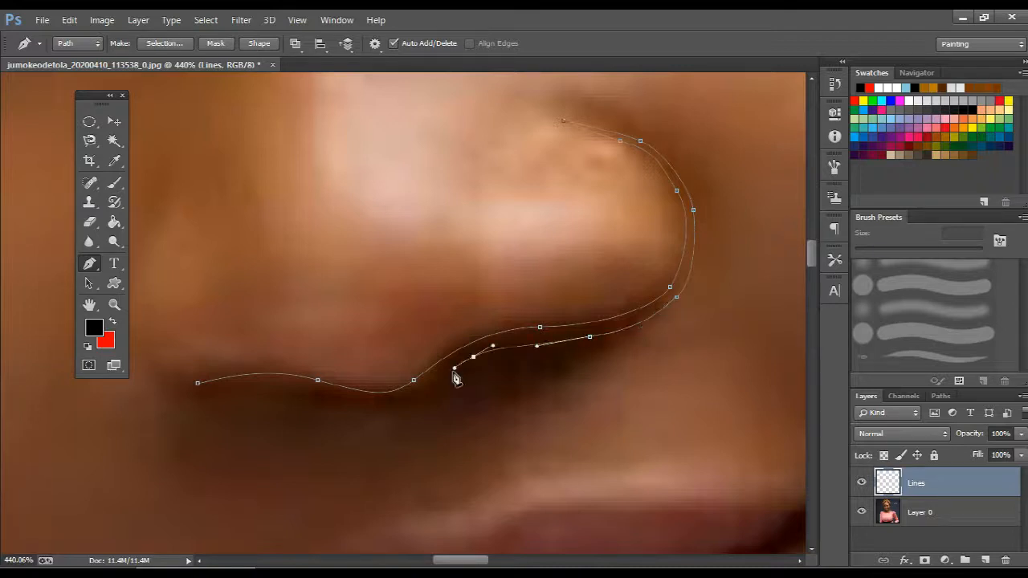
{"action": "left_click_drag", "start_coordinate": [410, 396], "coordinate": [380, 404]}
{"action": "left_click_drag", "start_coordinate": [277, 387], "coordinate": [206, 382]}
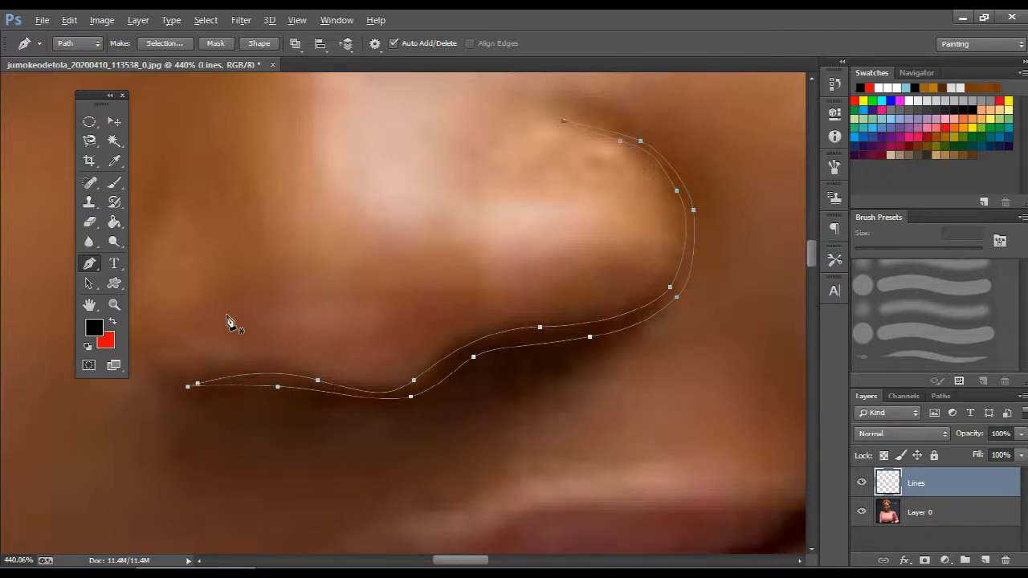
Start a path at the inner end of the photo-left eyebrow and trace along its upper edge to the arch
{"action": "scroll", "coordinate": [229, 321], "scroll_direction": "down", "scroll_amount": 7}
{"action": "left_click_drag", "start_coordinate": [211, 254], "coordinate": [407, 533]}
{"action": "scroll", "coordinate": [357, 361], "scroll_direction": "up", "scroll_amount": 3}
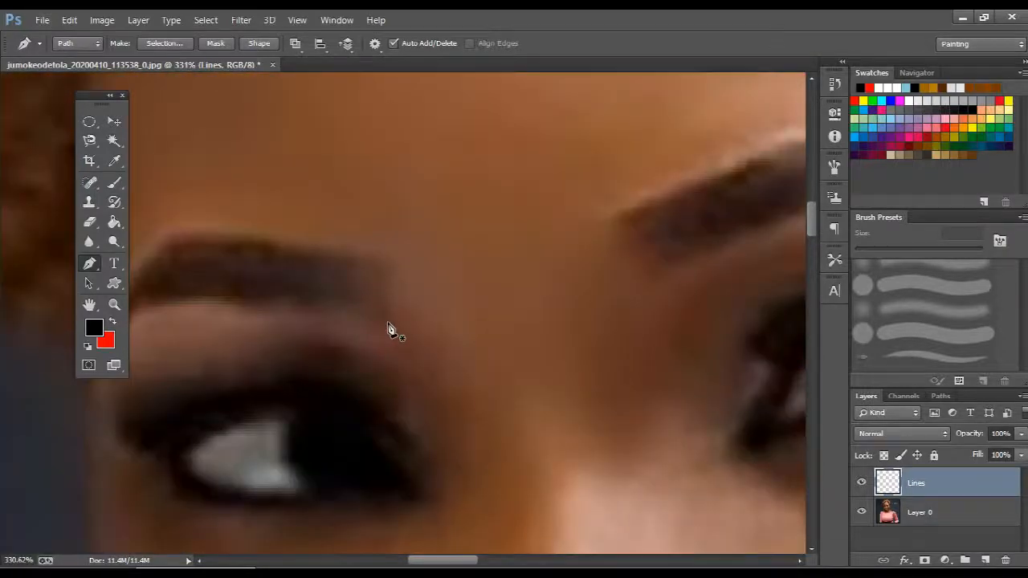
{"action": "left_click", "coordinate": [389, 325]}
{"action": "left_click_drag", "start_coordinate": [390, 271], "coordinate": [567, 335]}
{"action": "left_click_drag", "start_coordinate": [474, 327], "coordinate": [406, 321]}
{"action": "left_click_drag", "start_coordinate": [343, 310], "coordinate": [318, 318]}
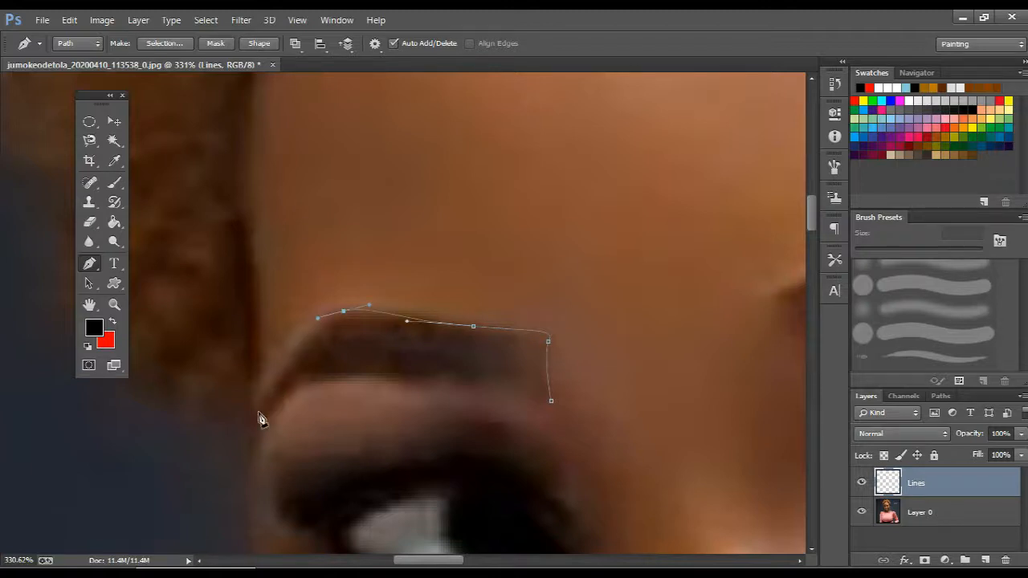
Continue the photo-left eyebrow path down to the tail and back along the lower edge, closing it at the inner end
{"action": "left_click_drag", "start_coordinate": [268, 402], "coordinate": [254, 432]}
{"action": "left_click", "coordinate": [251, 458]}
{"action": "left_click_drag", "start_coordinate": [308, 383], "coordinate": [341, 375]}
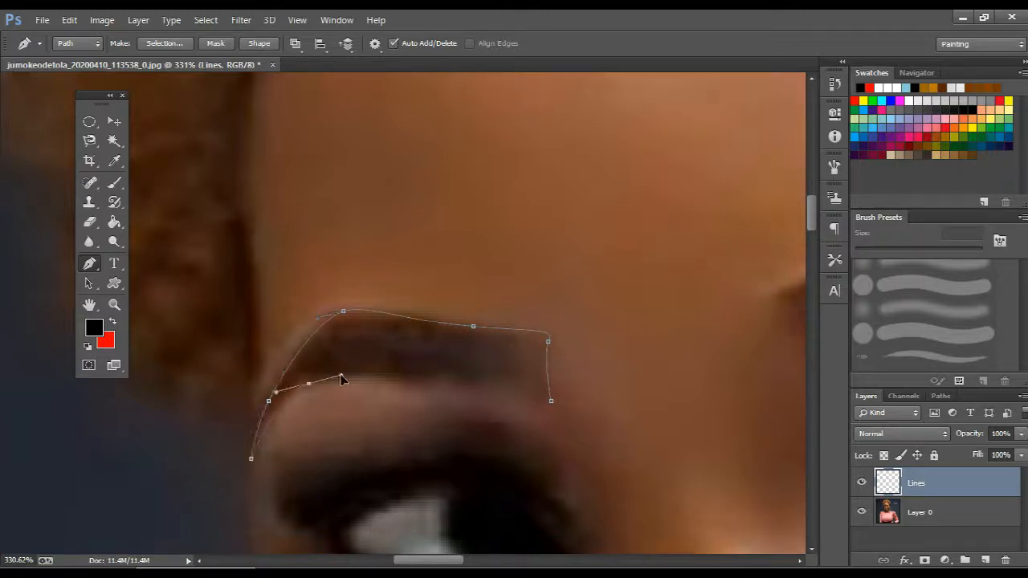
{"action": "left_click_drag", "start_coordinate": [454, 377], "coordinate": [509, 393]}
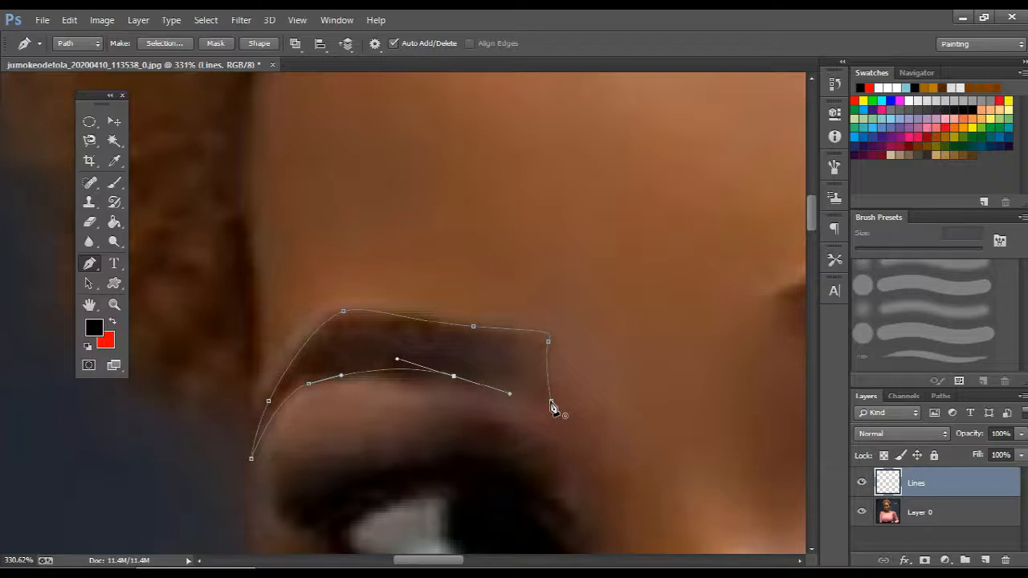
{"action": "left_click", "coordinate": [551, 402]}
Trace the upper edge of the photo-right eyebrow from its inner end over the arch to the tail
{"action": "scroll", "coordinate": [591, 412], "scroll_direction": "down", "scroll_amount": 4, "text": "alt"}
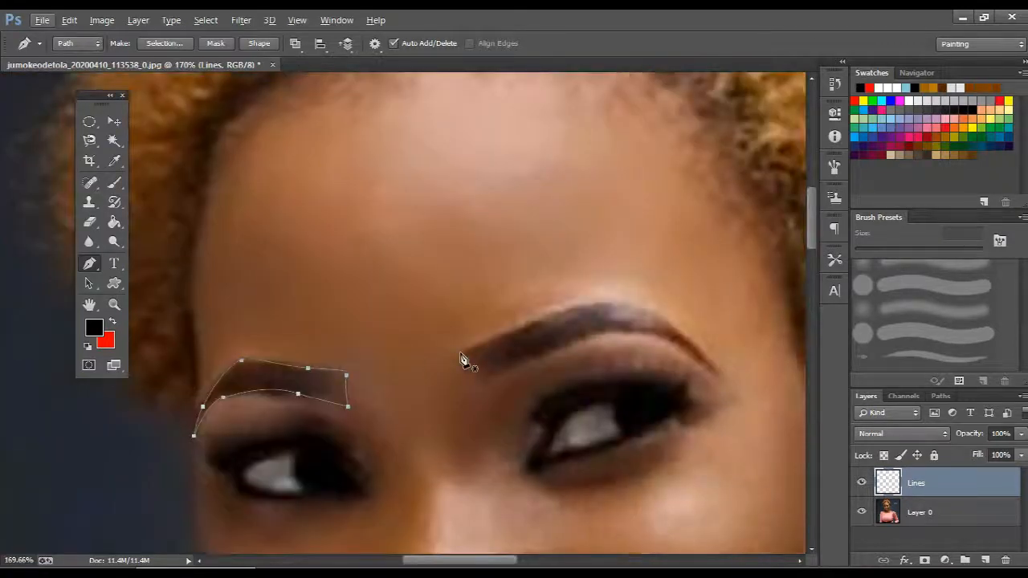
{"action": "left_click", "coordinate": [463, 354]}
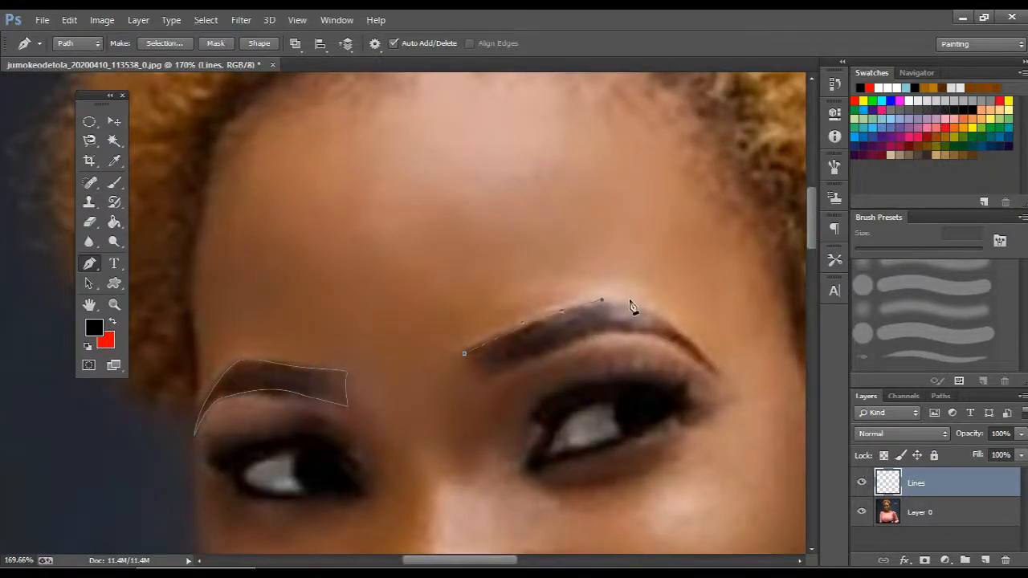
{"action": "left_click_drag", "start_coordinate": [647, 305], "coordinate": [664, 315]}
{"action": "scroll", "coordinate": [687, 335], "scroll_direction": "up", "scroll_amount": 4, "text": "alt"}
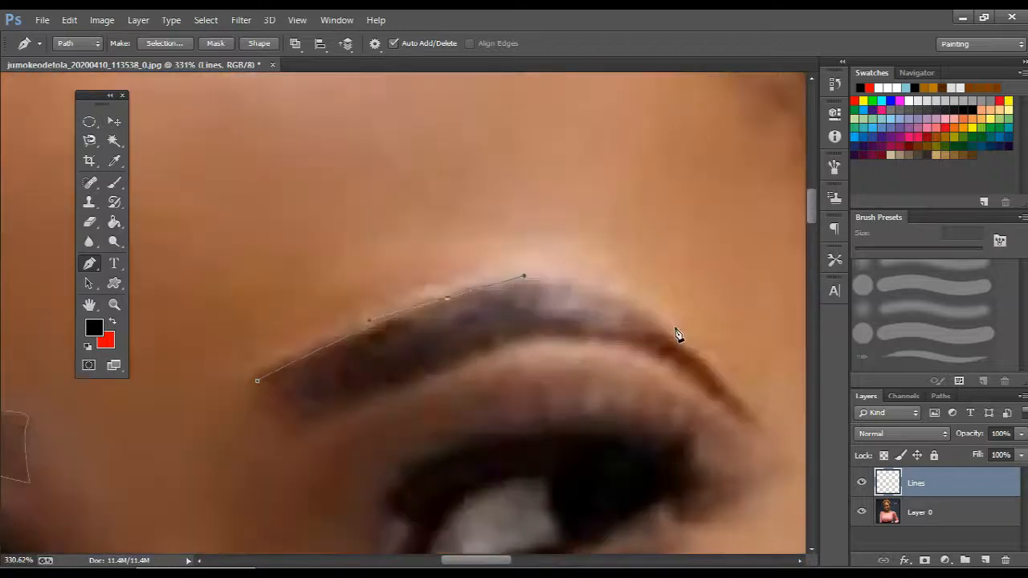
{"action": "left_click", "coordinate": [714, 364]}
{"action": "left_click", "coordinate": [756, 424]}
Trace back along the lower edge of the photo-right eyebrow and close the path at its inner end
{"action": "left_click_drag", "start_coordinate": [572, 331], "coordinate": [503, 343]}
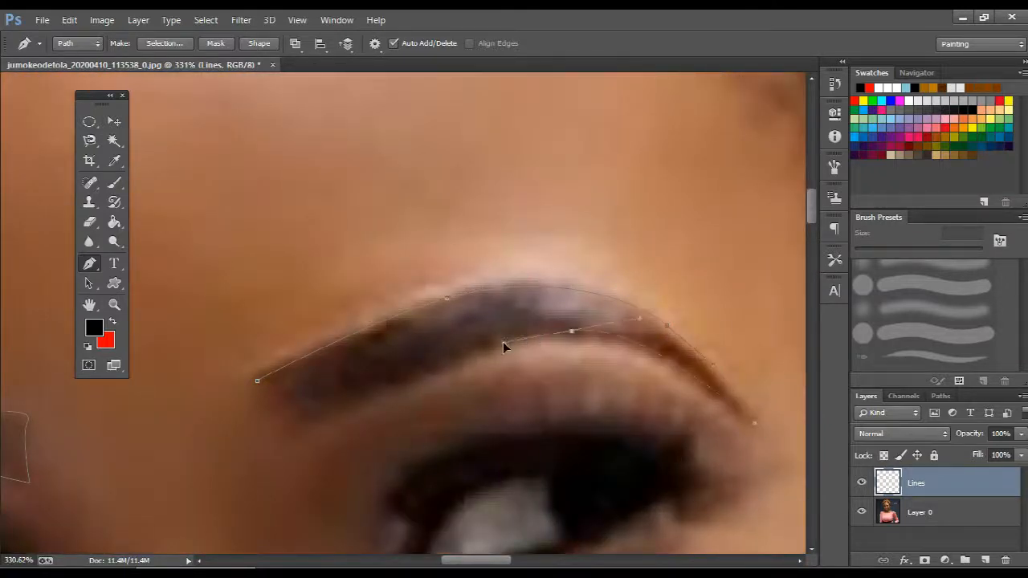
{"action": "left_click_drag", "start_coordinate": [397, 389], "coordinate": [338, 412]}
{"action": "left_click", "coordinate": [298, 434]}
{"action": "left_click", "coordinate": [263, 407]}
{"action": "left_click", "coordinate": [257, 381]}
Outline the dark fold inside the ear's rim as a thin crescent path, running over the top, down the back and returning inside
{"action": "scroll", "coordinate": [313, 442], "scroll_direction": "down", "scroll_amount": 3}
{"action": "key", "text": "space"}
{"action": "left_click_drag", "start_coordinate": [425, 486], "coordinate": [151, 390]}
{"action": "scroll", "coordinate": [454, 388], "scroll_direction": "up", "scroll_amount": 3}
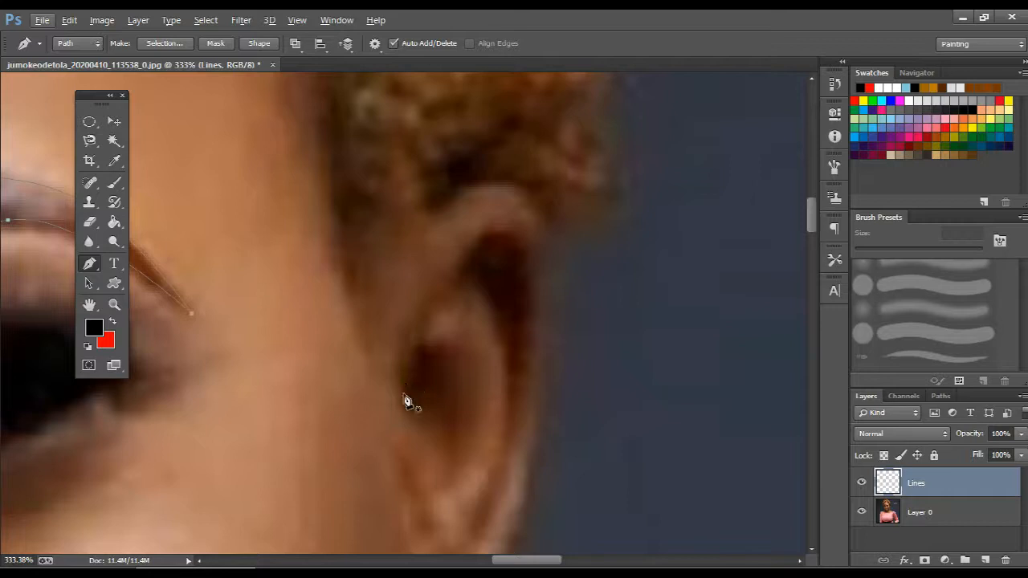
{"action": "left_click", "coordinate": [402, 394]}
{"action": "left_click_drag", "start_coordinate": [458, 257], "coordinate": [523, 247]}
{"action": "left_click_drag", "start_coordinate": [534, 335], "coordinate": [523, 408]}
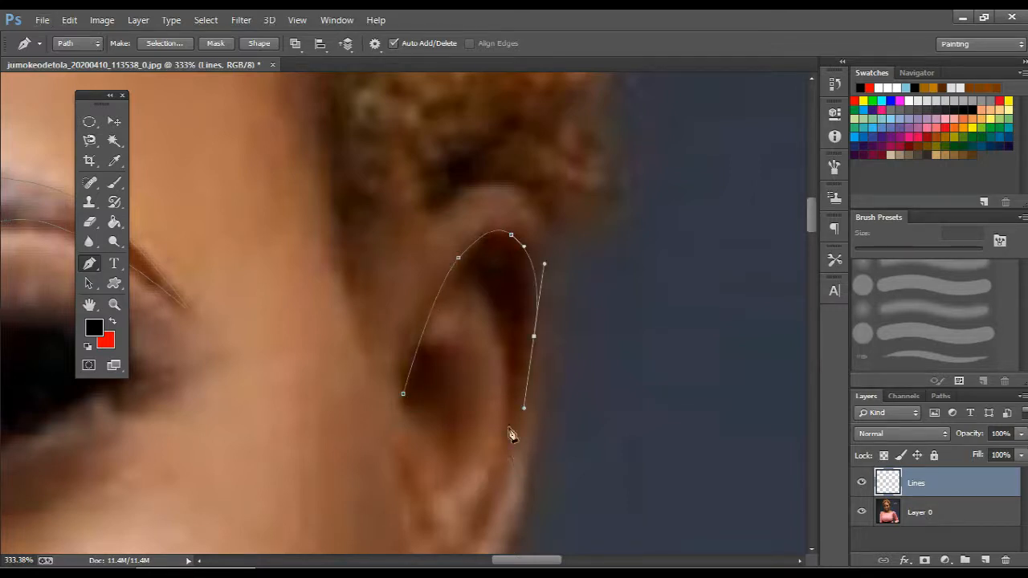
{"action": "left_click", "coordinate": [506, 473]}
{"action": "left_click_drag", "start_coordinate": [524, 323], "coordinate": [475, 273]}
{"action": "key", "text": "ctrl+z"}
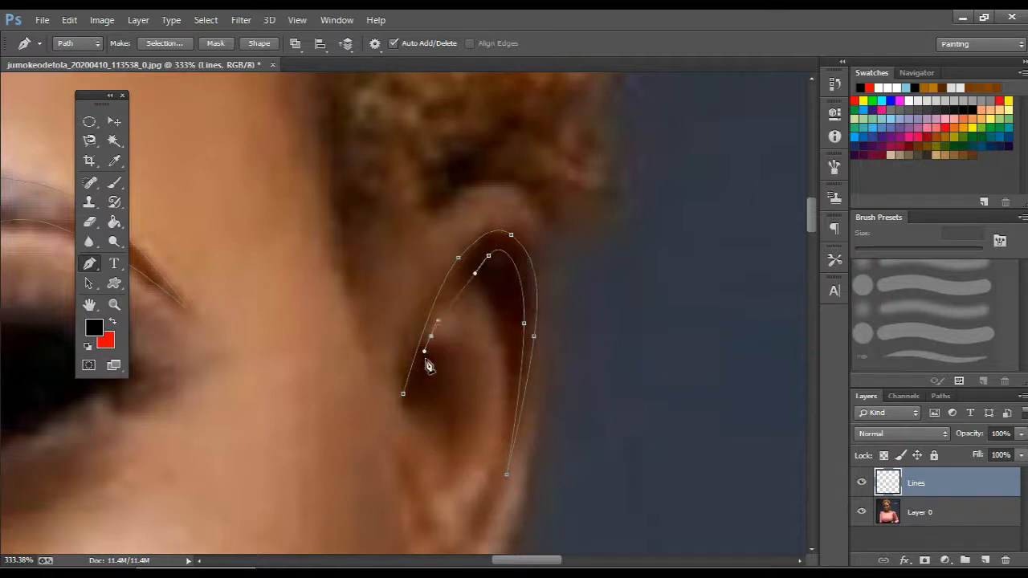
{"action": "left_click_drag", "start_coordinate": [431, 336], "coordinate": [424, 350]}
Draw a small closed sliver path along the crease at the front of the ear, just below the ear opening
{"action": "scroll", "coordinate": [436, 436], "scroll_direction": "down", "scroll_amount": 1}
{"action": "left_click_drag", "start_coordinate": [467, 344], "coordinate": [481, 250]}
{"action": "scroll", "coordinate": [454, 277], "scroll_direction": "up", "scroll_amount": 1}
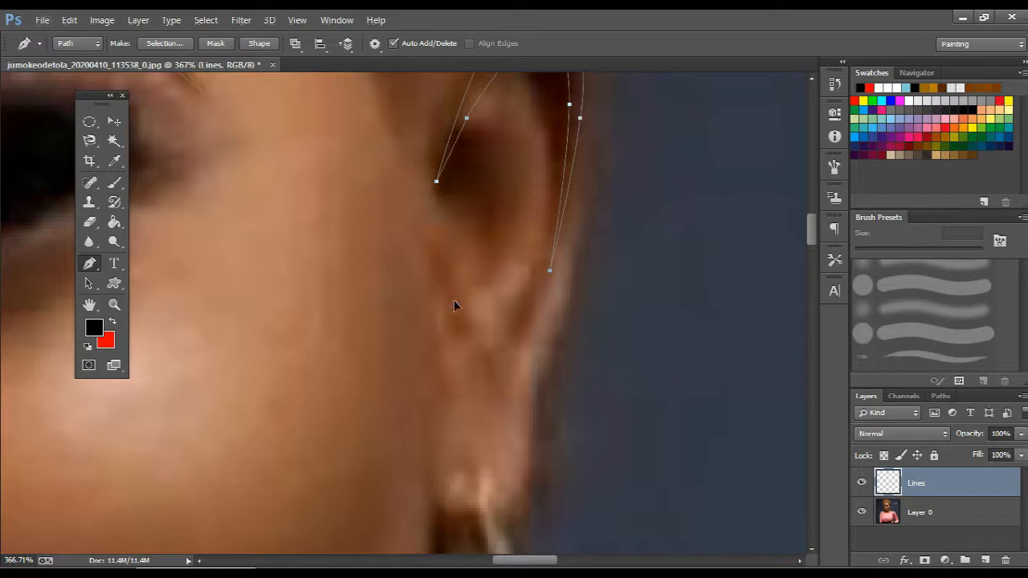
{"action": "left_click_drag", "start_coordinate": [456, 304], "coordinate": [468, 328]}
{"action": "left_click_drag", "start_coordinate": [461, 334], "coordinate": [444, 294]}
{"action": "left_click", "coordinate": [439, 265]}
Trace the dark upper lash line of the photo-left eye from the inner corner over the lid to the outer corner
{"action": "scroll", "coordinate": [433, 277], "scroll_direction": "down", "scroll_amount": 10}
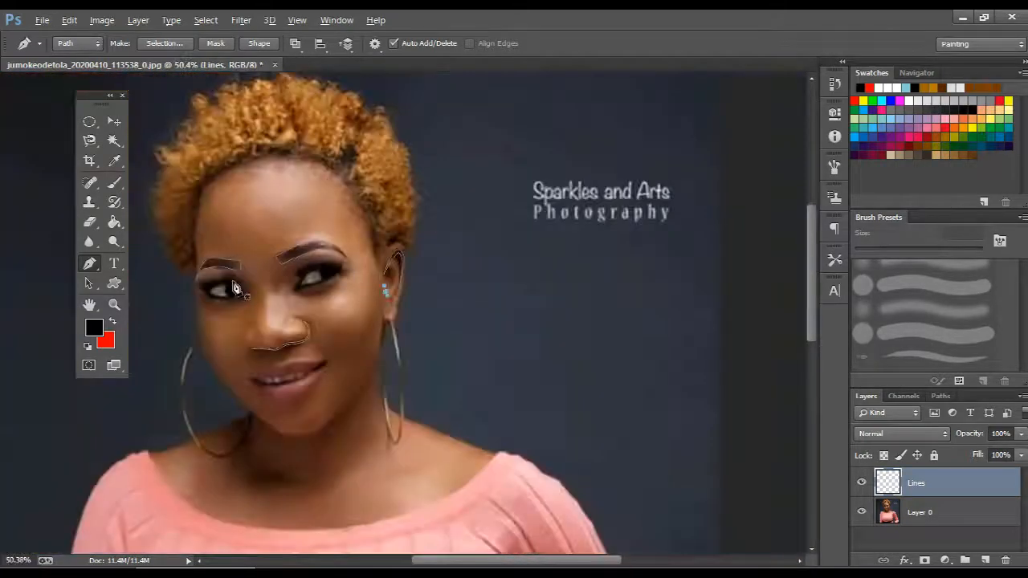
{"action": "scroll", "coordinate": [184, 281], "scroll_direction": "up", "scroll_amount": 10}
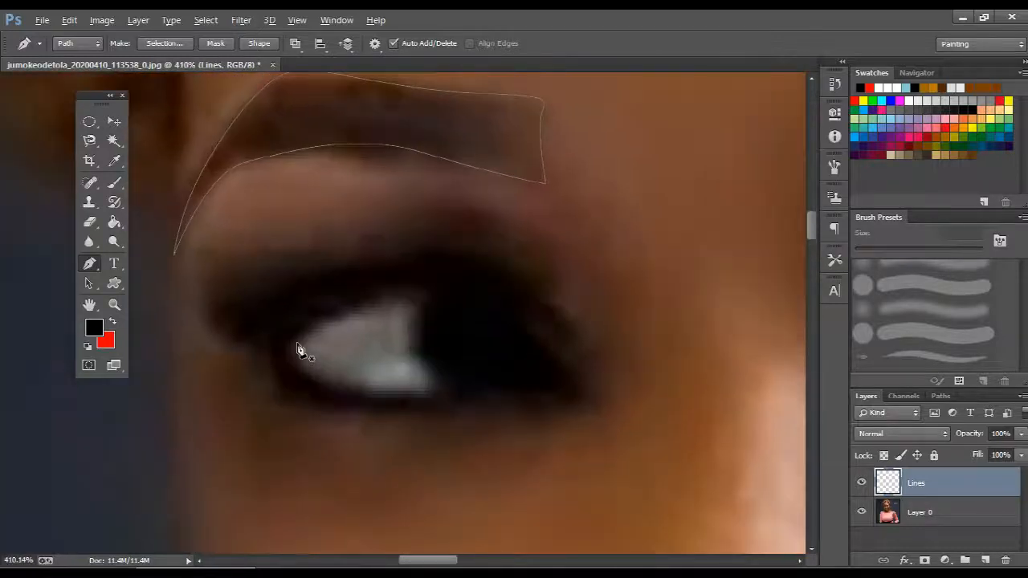
{"action": "left_click_drag", "start_coordinate": [571, 322], "coordinate": [563, 315]}
{"action": "left_click", "coordinate": [540, 295]}
{"action": "left_click_drag", "start_coordinate": [504, 273], "coordinate": [273, 351]}
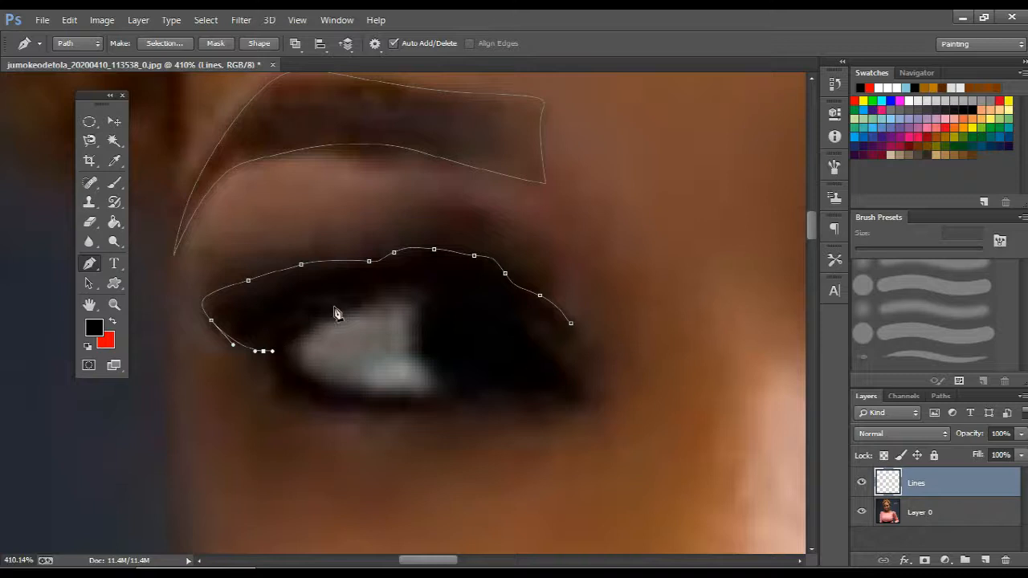
Bring the photo-left eye's path back along the lid edge above the eye white and close it at the inner corner
{"action": "left_click_drag", "start_coordinate": [310, 322], "coordinate": [334, 306]}
{"action": "left_click_drag", "start_coordinate": [440, 296], "coordinate": [542, 318]}
{"action": "left_click", "coordinate": [542, 354]}
{"action": "left_click", "coordinate": [570, 326]}
{"action": "scroll", "coordinate": [525, 344], "scroll_direction": "down", "scroll_amount": 2}
{"action": "scroll", "coordinate": [527, 347], "scroll_direction": "down", "scroll_amount": 2}
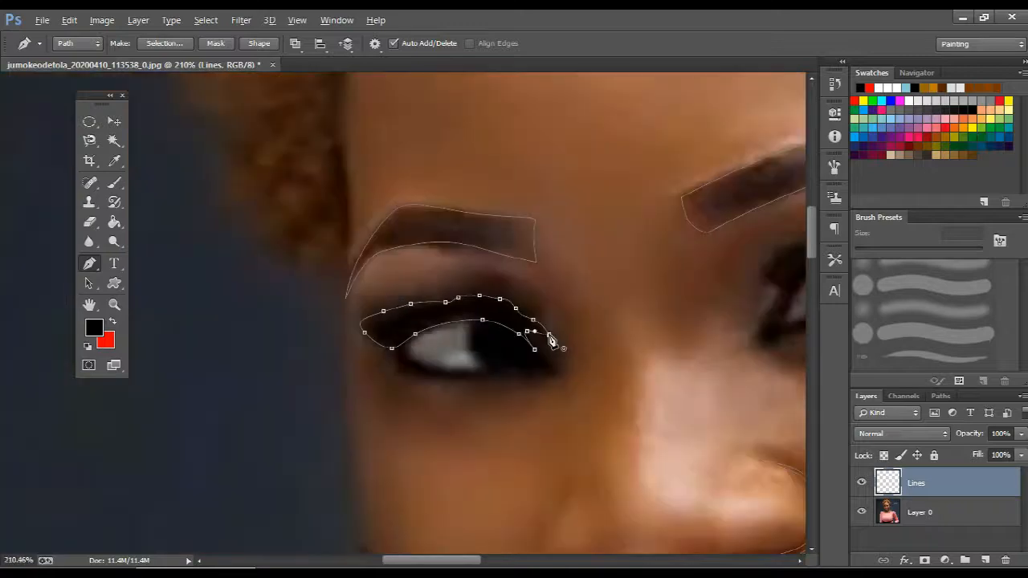
{"action": "scroll", "coordinate": [551, 340], "scroll_direction": "up", "scroll_amount": 5}
{"action": "left_click", "coordinate": [556, 340]}
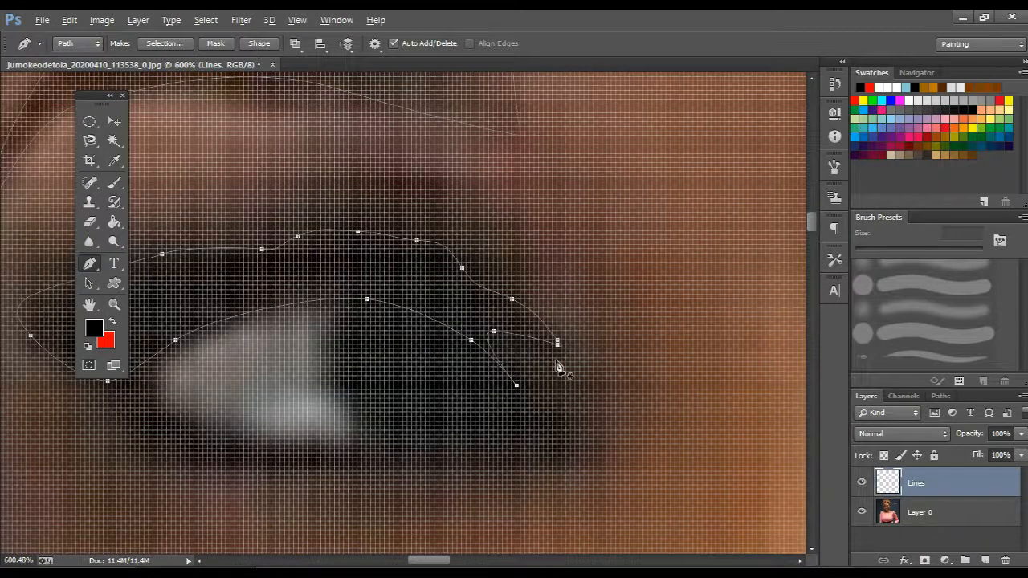
Trace the upper lash line of the photo-right eye from near the inner corner over the lid and around the outer corner
{"action": "scroll", "coordinate": [557, 366], "scroll_direction": "down", "scroll_amount": 12}
{"action": "left_click_drag", "start_coordinate": [364, 334], "coordinate": [7, 361]}
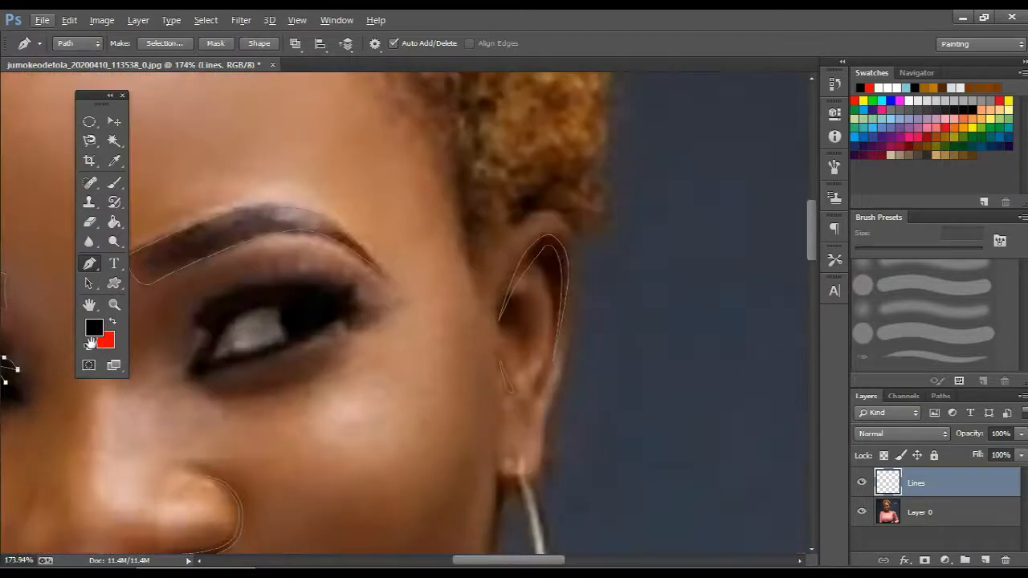
{"action": "scroll", "coordinate": [211, 348], "scroll_direction": "up", "scroll_amount": 2}
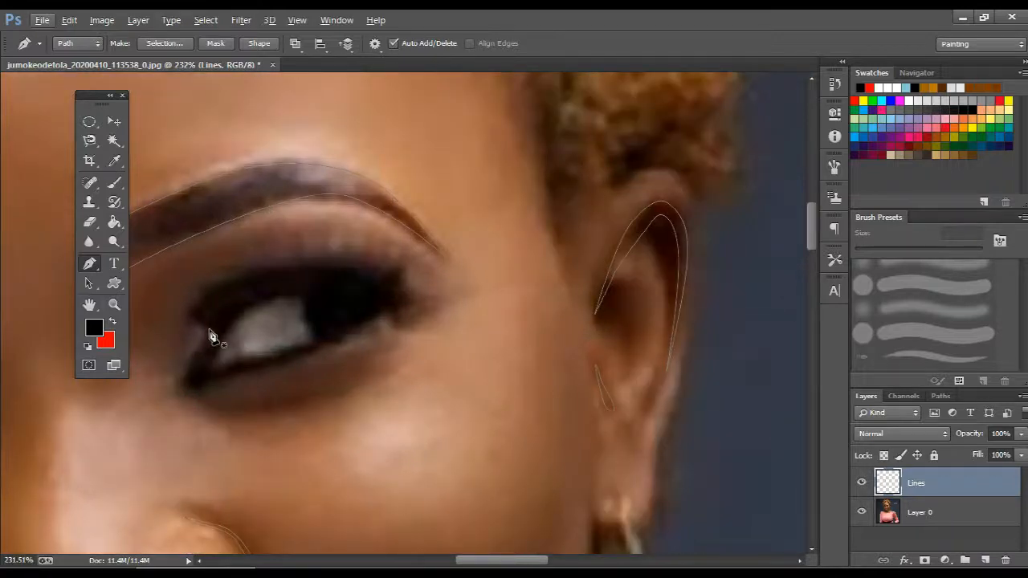
{"action": "left_click", "coordinate": [209, 327]}
{"action": "left_click", "coordinate": [198, 308]}
{"action": "left_click", "coordinate": [214, 291]}
{"action": "left_click_drag", "start_coordinate": [232, 282], "coordinate": [255, 279]}
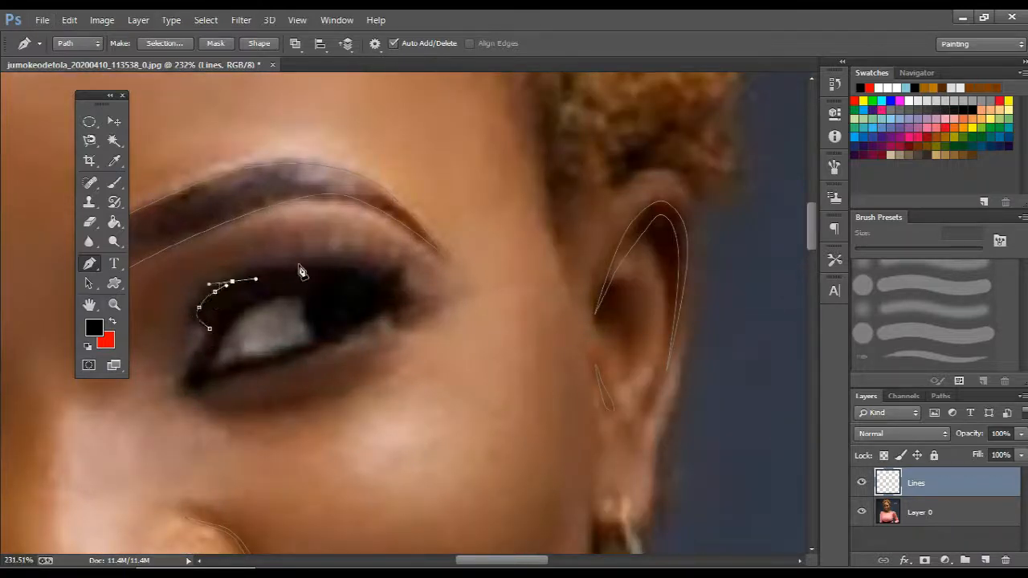
{"action": "left_click", "coordinate": [272, 273]}
{"action": "left_click", "coordinate": [309, 261]}
{"action": "left_click_drag", "start_coordinate": [343, 255], "coordinate": [393, 273]}
{"action": "left_click", "coordinate": [382, 269]}
{"action": "left_click", "coordinate": [378, 320]}
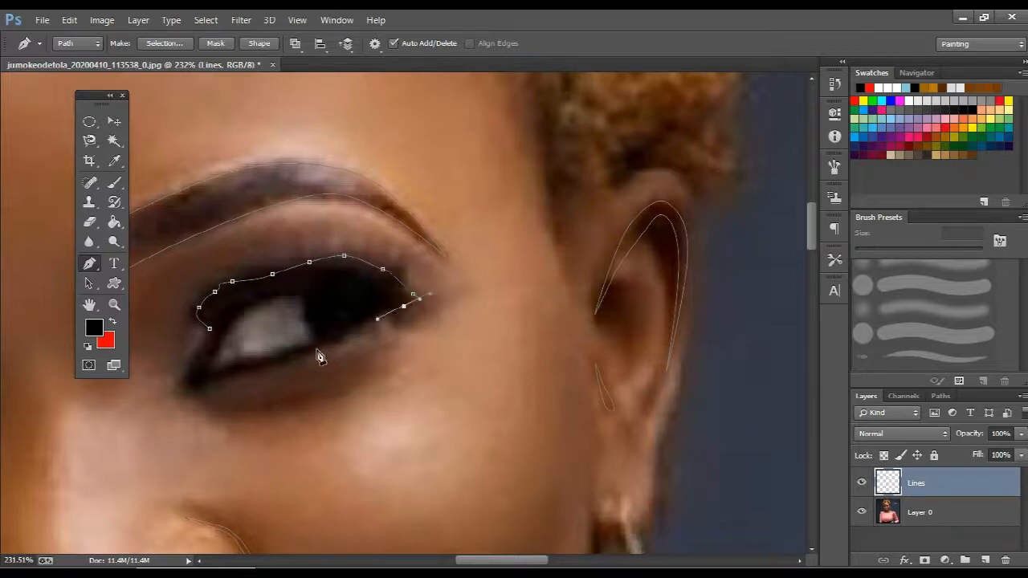
Continue the photo-right eye's path along the lower lid and around the edge of the eye white
{"action": "left_click_drag", "start_coordinate": [321, 350], "coordinate": [316, 346]}
{"action": "scroll", "coordinate": [319, 348], "scroll_direction": "up", "scroll_amount": 2}
{"action": "left_click_drag", "start_coordinate": [302, 299], "coordinate": [240, 295]}
{"action": "left_click_drag", "start_coordinate": [203, 326], "coordinate": [207, 373]}
{"action": "left_click_drag", "start_coordinate": [279, 353], "coordinate": [329, 348]}
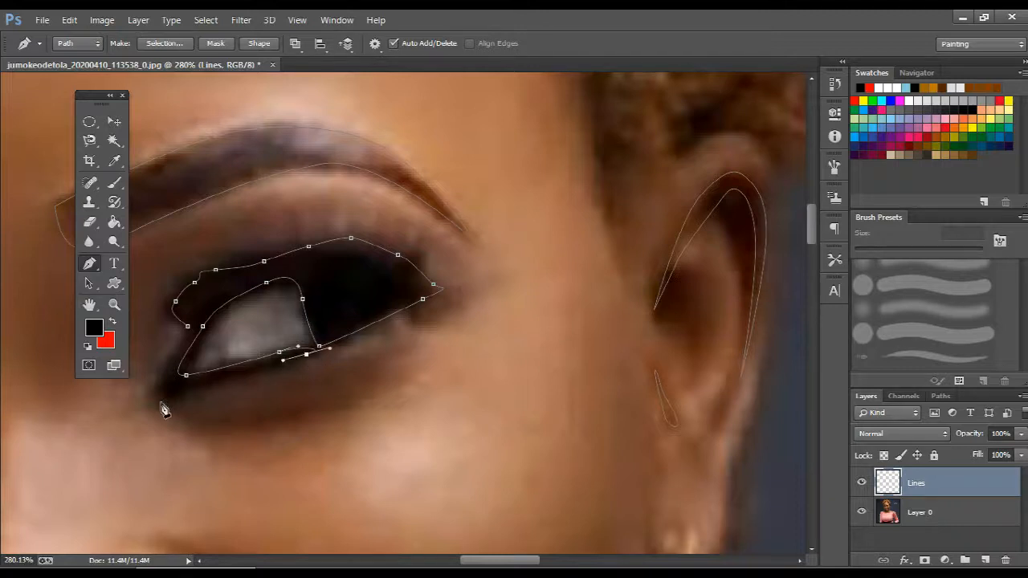
Bring the photo-right eye's path along the lower lash line, around the inner corner, and close it at the starting point
{"action": "left_click_drag", "start_coordinate": [166, 400], "coordinate": [165, 364]}
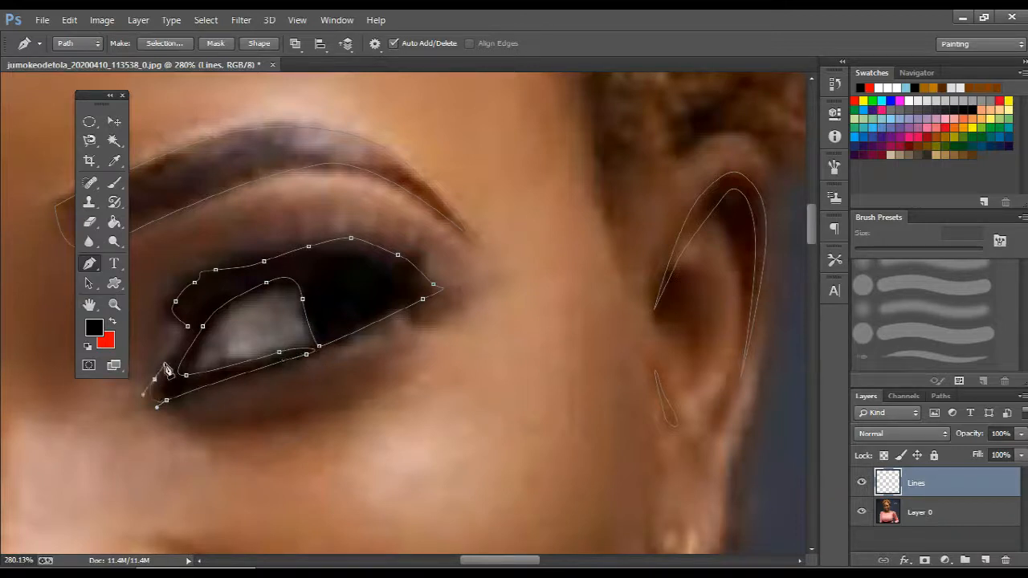
{"action": "left_click", "coordinate": [202, 326]}
{"action": "left_click", "coordinate": [184, 347], "text": "ctrl"}
{"action": "left_click", "coordinate": [184, 337]}
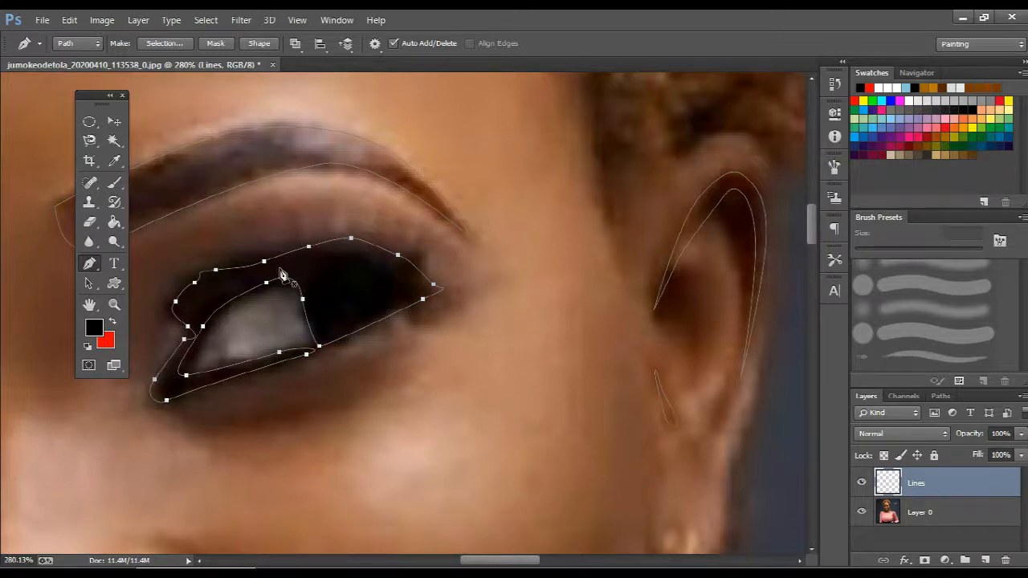
Fill all the traced paths with the colour 000000 on the Lines layer and dismiss the paths
{"action": "right_click", "coordinate": [281, 273]}
{"action": "left_click", "coordinate": [91, 268]}
{"action": "scroll", "coordinate": [270, 275], "scroll_direction": "down", "scroll_amount": 6}
{"action": "right_click", "coordinate": [272, 280]}
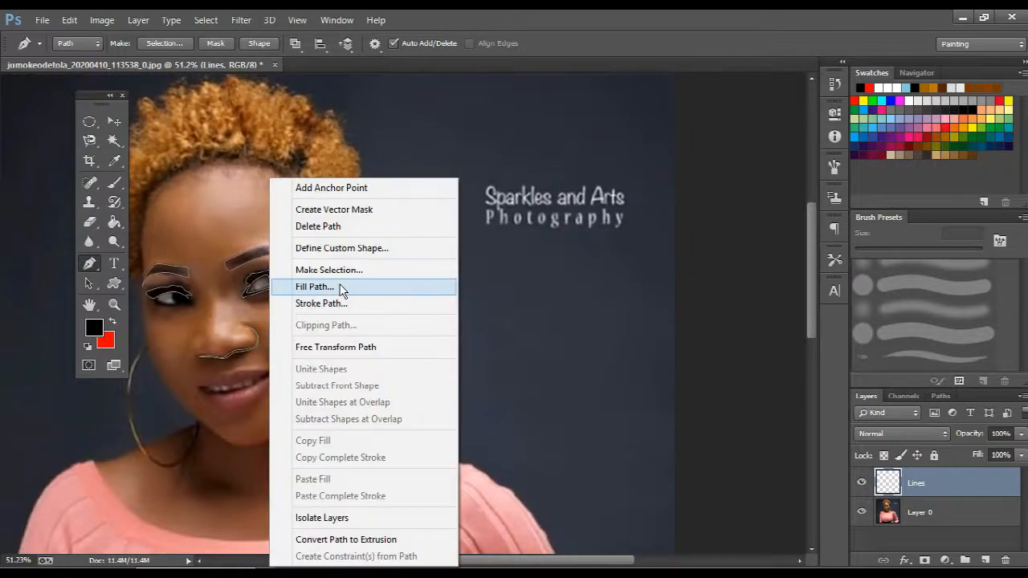
{"action": "left_click", "coordinate": [340, 288]}
{"action": "left_click", "coordinate": [683, 156]}
{"action": "left_click", "coordinate": [684, 170]}
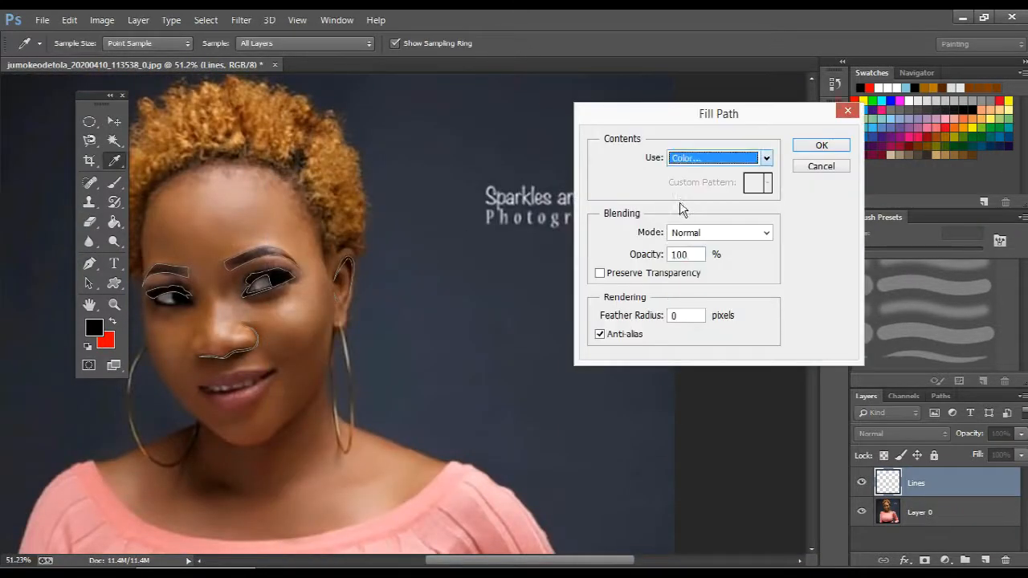
{"action": "type", "text": "000000"}
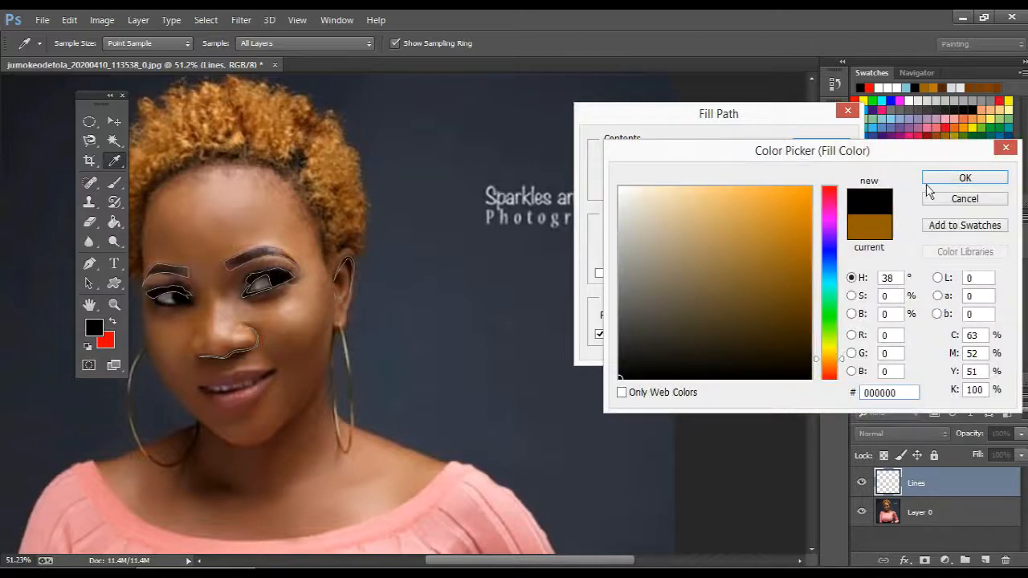
{"action": "left_click", "coordinate": [964, 177]}
{"action": "left_click", "coordinate": [822, 145]}
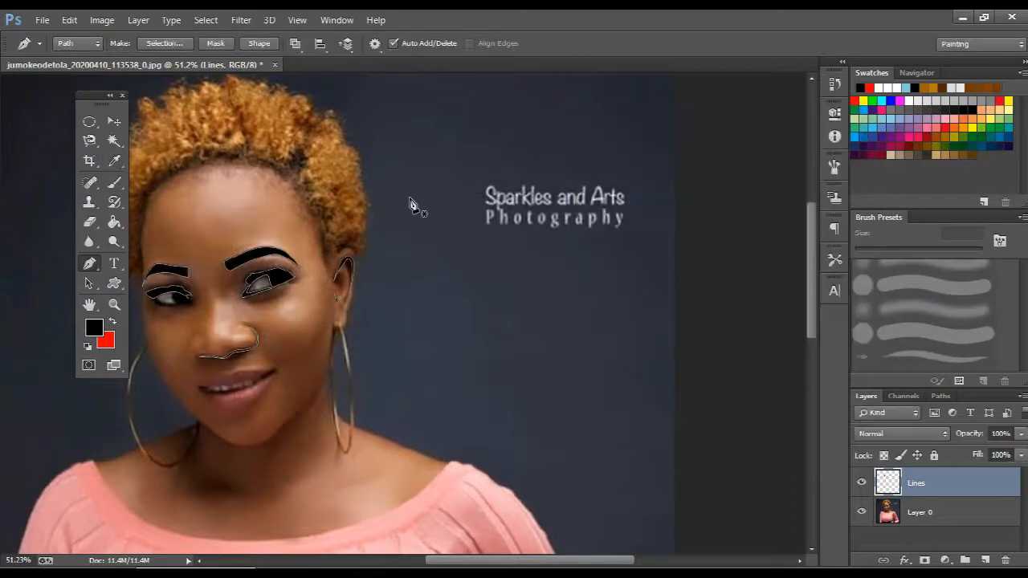
{"action": "key", "text": "Escape"}
Hide Layer 0 to check the filled line art on its own, and show the photo again
{"action": "key", "text": "ctrl+0"}
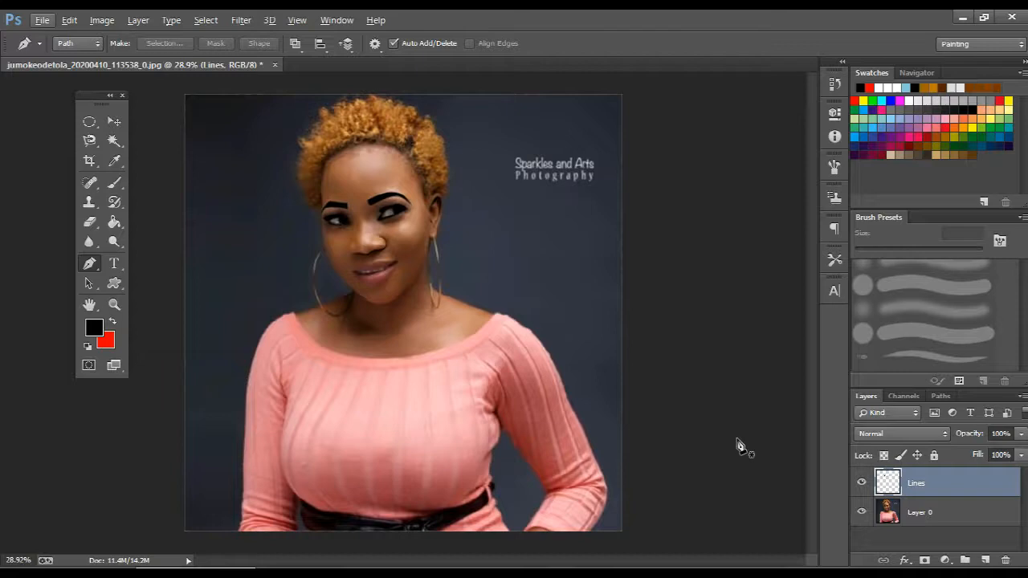
{"action": "left_click", "coordinate": [862, 511]}
{"action": "left_click", "coordinate": [862, 511]}
Trace the photo-left eye from the iris top around the inner corner and along the lower lid to the outer corner
{"action": "scroll", "coordinate": [371, 236], "scroll_direction": "up", "scroll_amount": 20}
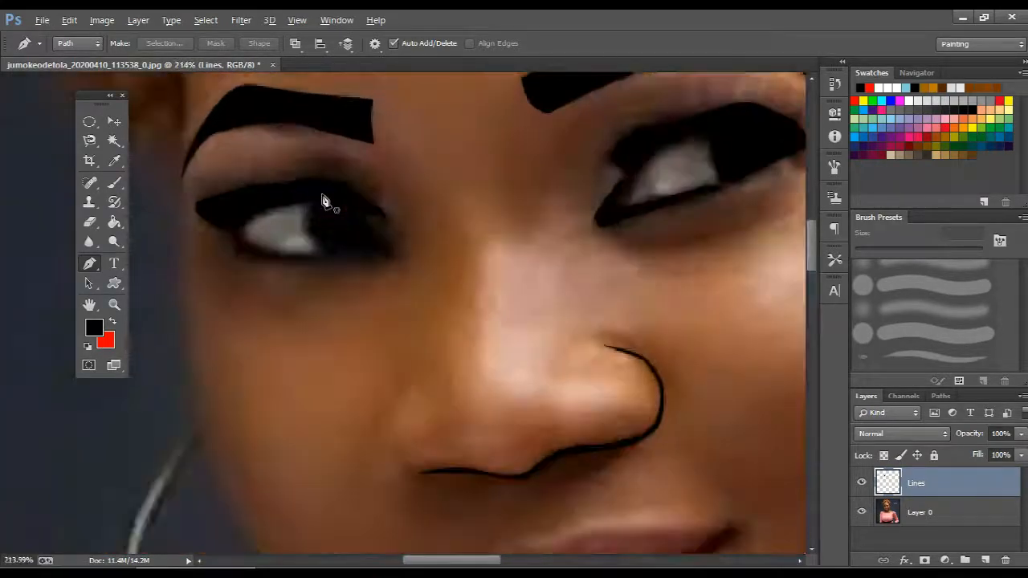
{"action": "scroll", "coordinate": [325, 200], "scroll_direction": "up", "scroll_amount": 5}
{"action": "left_click", "coordinate": [363, 210]}
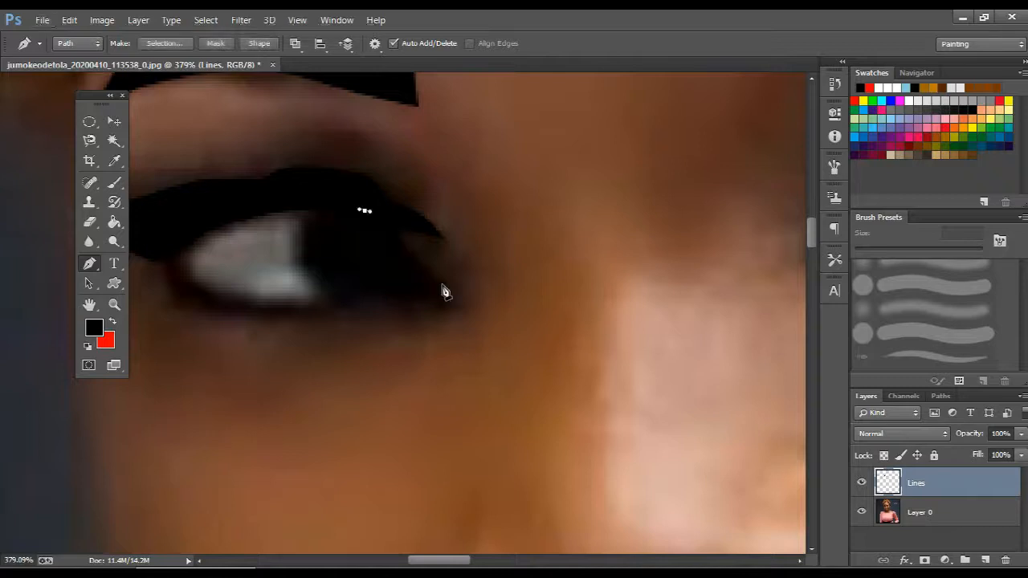
{"action": "left_click_drag", "start_coordinate": [432, 274], "coordinate": [445, 293]}
{"action": "left_click_drag", "start_coordinate": [385, 305], "coordinate": [316, 311]}
{"action": "left_click_drag", "start_coordinate": [224, 307], "coordinate": [183, 236]}
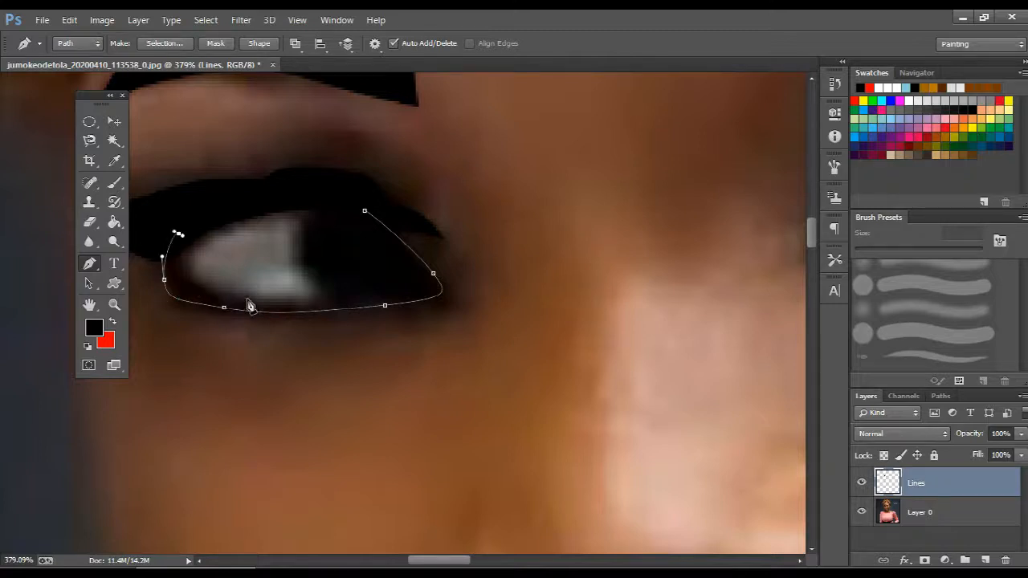
Bring the path back along the lower edge of the eye white and around the iris, closing it at the iris top
{"action": "left_click_drag", "start_coordinate": [222, 296], "coordinate": [313, 209]}
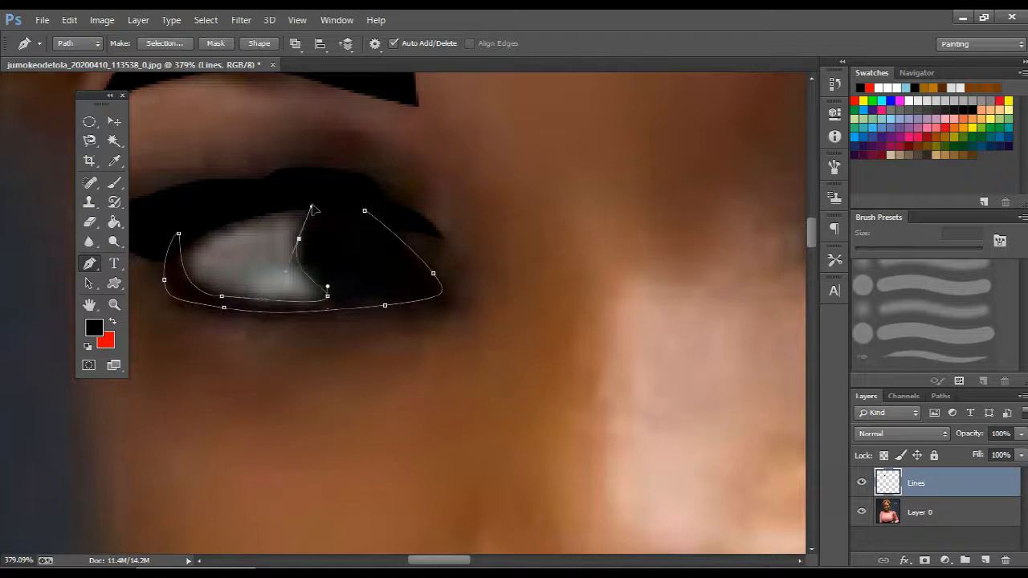
{"action": "left_click", "coordinate": [340, 206]}
{"action": "left_click", "coordinate": [365, 212]}
Fill the photo-left eye's iris and lower lid path with black and dismiss the path
{"action": "scroll", "coordinate": [365, 212], "scroll_direction": "down", "scroll_amount": 5}
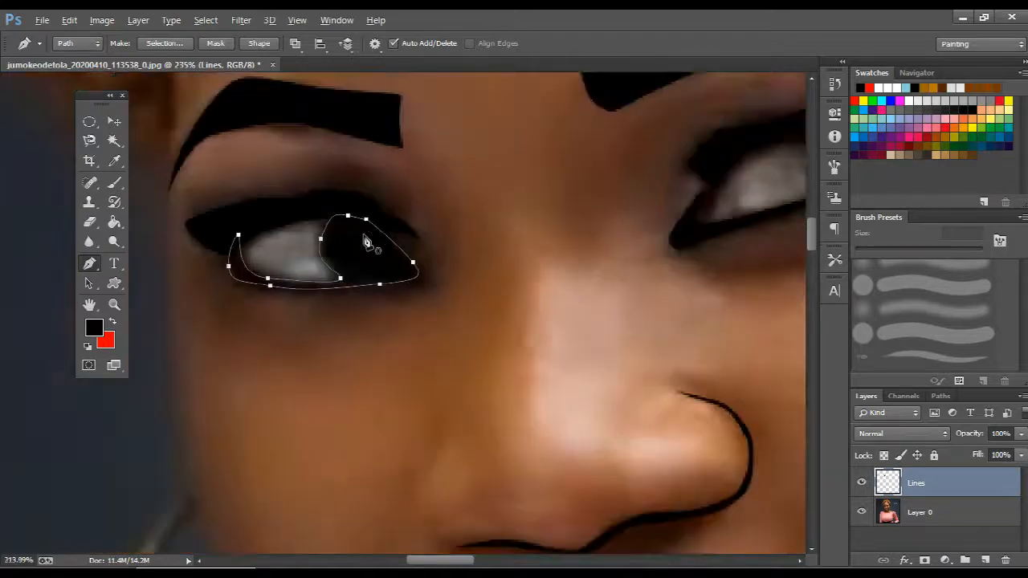
{"action": "right_click", "coordinate": [364, 236]}
{"action": "left_click", "coordinate": [423, 287]}
{"action": "key", "text": "Return"}
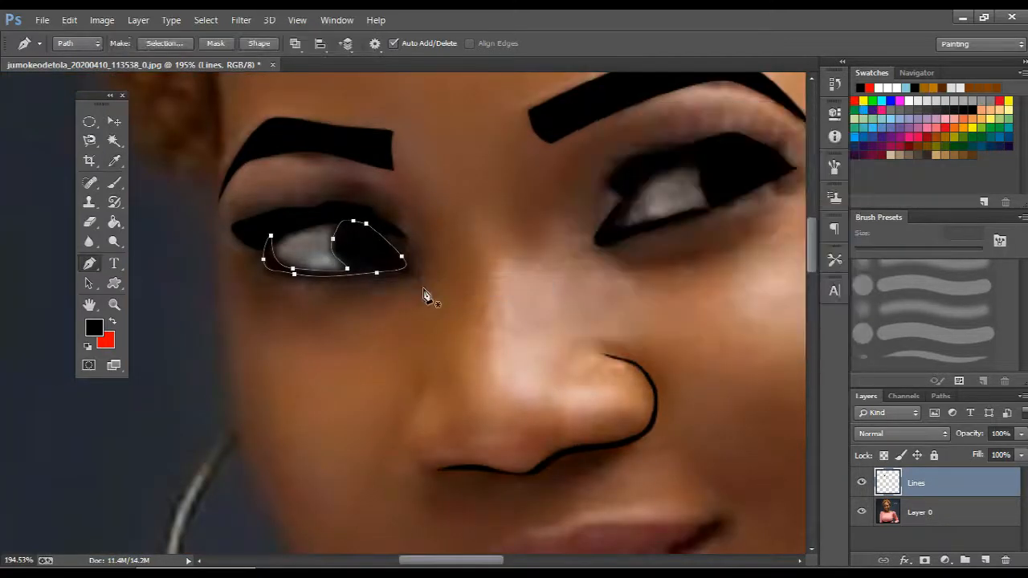
{"action": "key", "text": "Escape"}
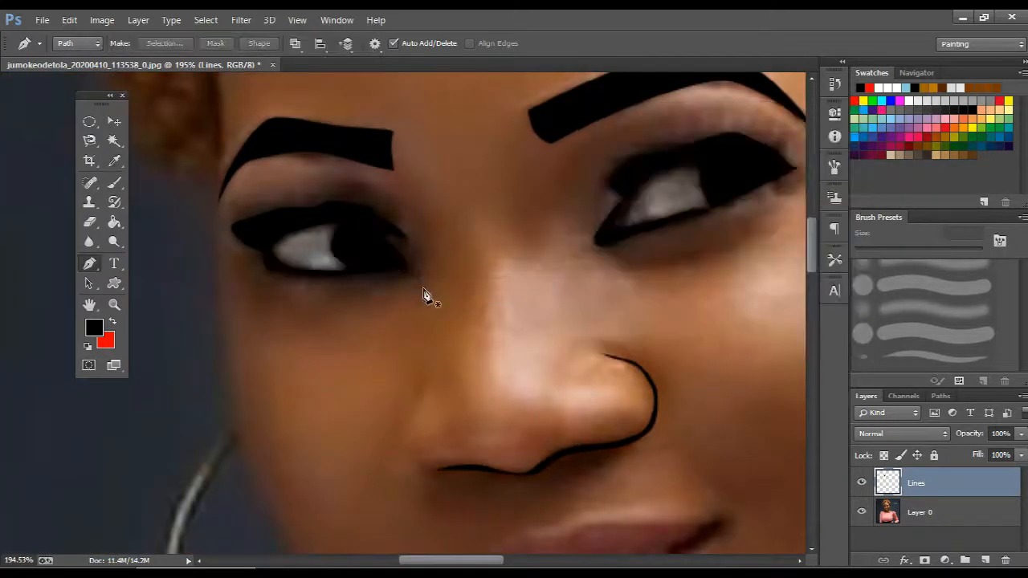
Inspect the filled eyes, brows, nose and ear lines without the photo by toggling Layer 0 off and on
{"action": "left_click", "coordinate": [862, 513]}
{"action": "scroll", "coordinate": [377, 223], "scroll_direction": "down", "scroll_amount": 6}
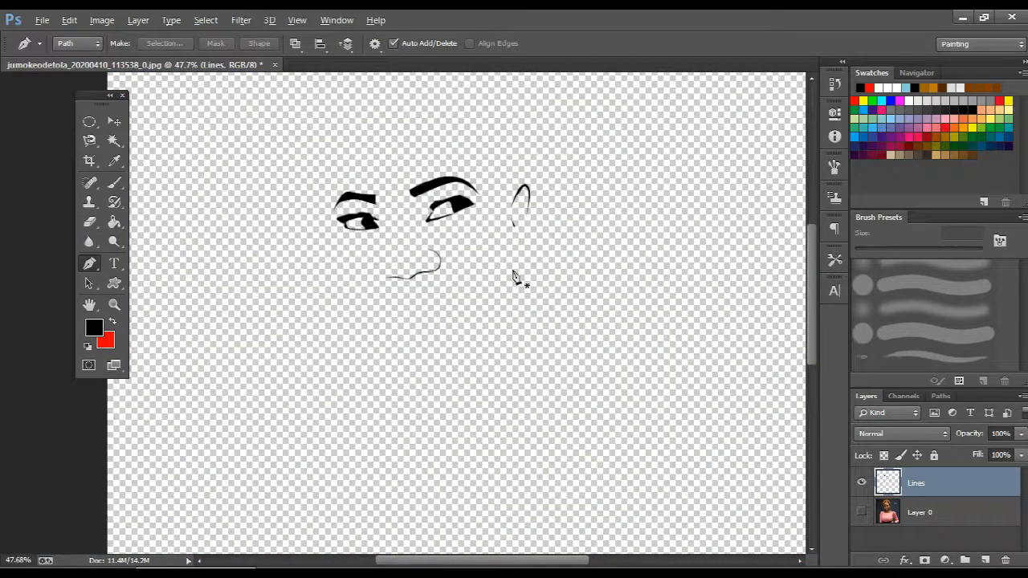
{"action": "key", "text": "alt"}
{"action": "left_click", "coordinate": [861, 512]}
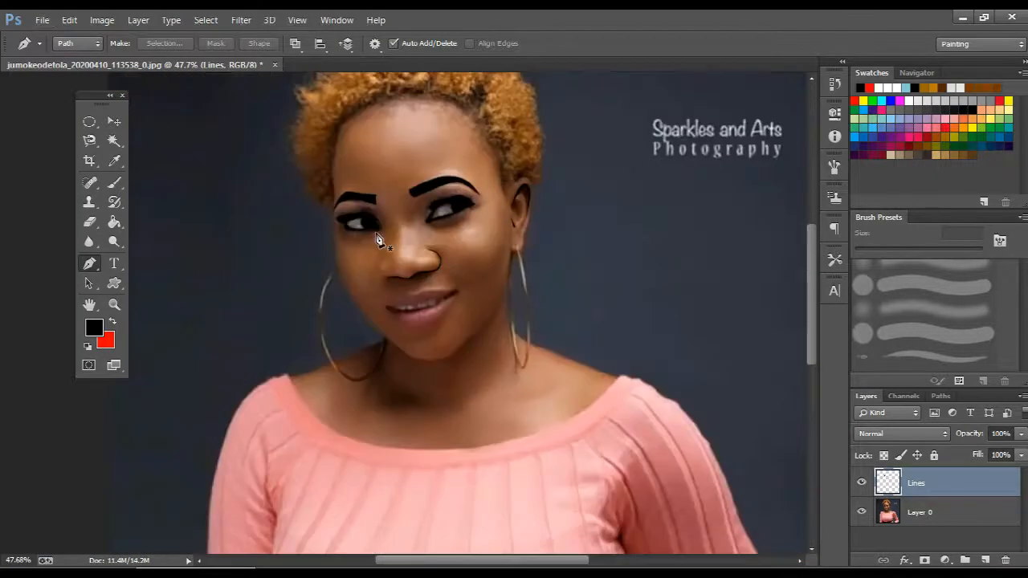
Trace a closed path around the dark gap between teeth and lower lip, starting from the photo-left mouth corner
{"action": "scroll", "coordinate": [386, 248], "scroll_direction": "up", "scroll_amount": 5}
{"action": "scroll", "coordinate": [417, 341], "scroll_direction": "up", "scroll_amount": 2}
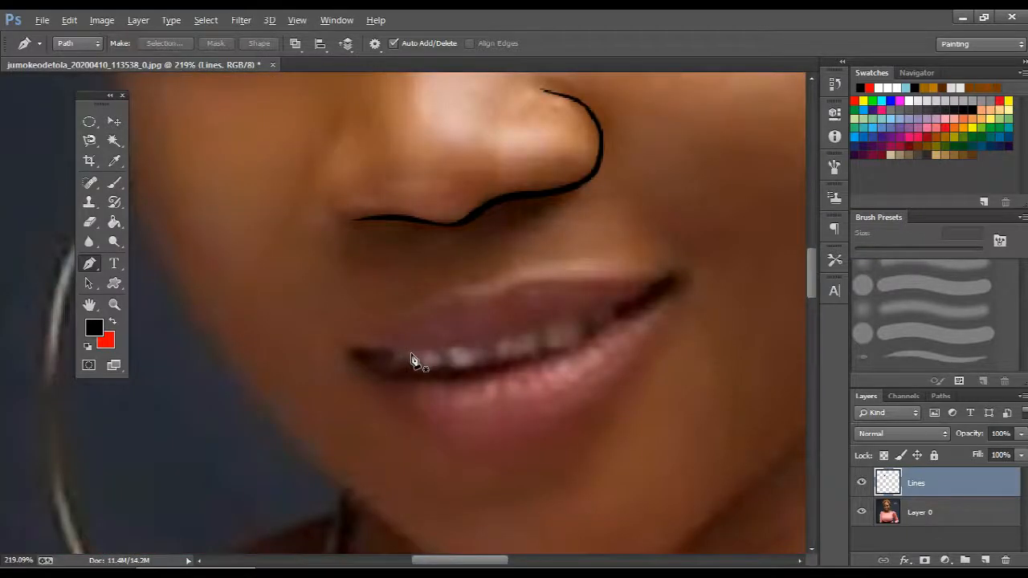
{"action": "scroll", "coordinate": [411, 359], "scroll_direction": "up", "scroll_amount": 2}
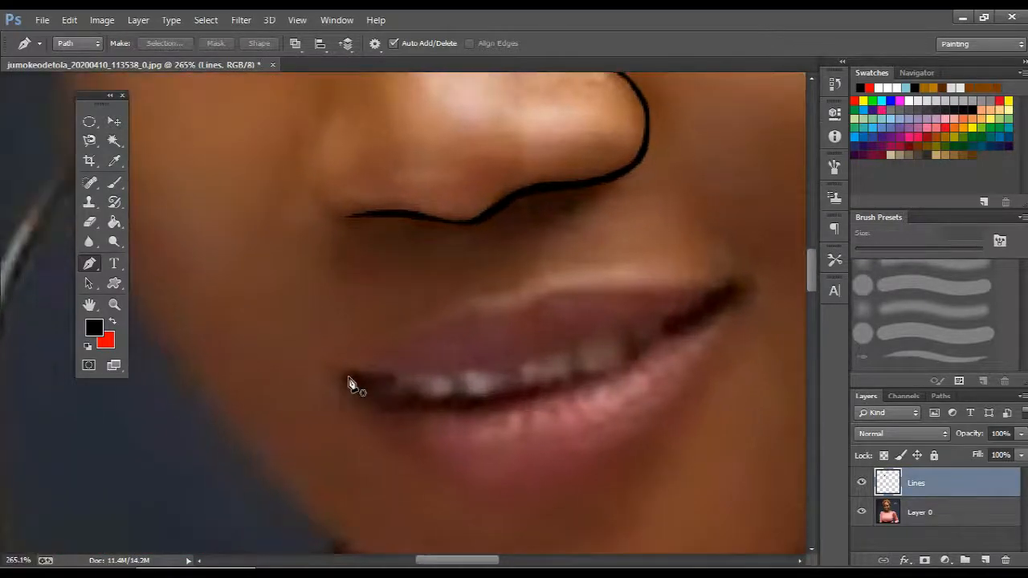
{"action": "left_click", "coordinate": [348, 378]}
{"action": "left_click_drag", "start_coordinate": [396, 378], "coordinate": [609, 374]}
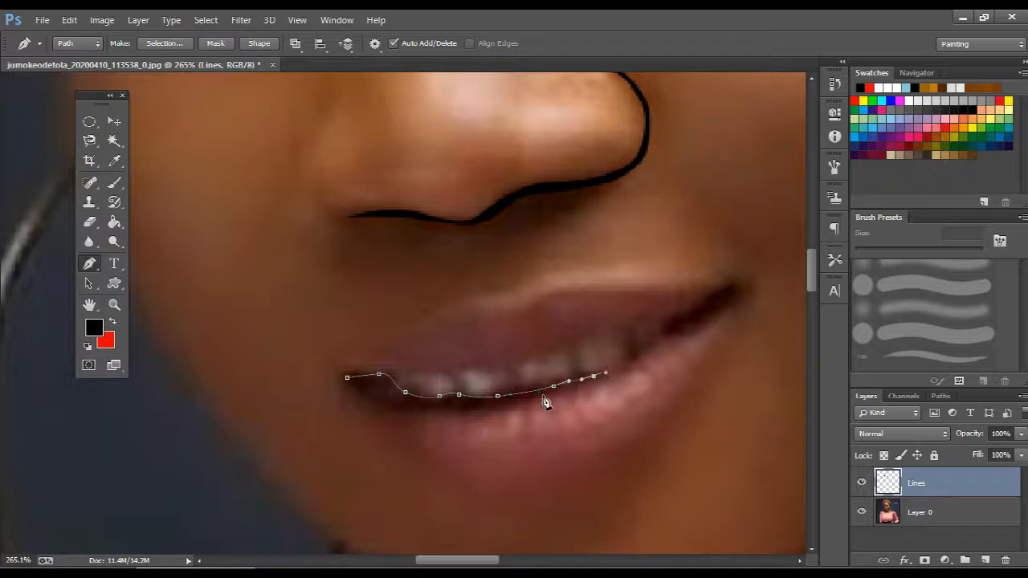
{"action": "left_click_drag", "start_coordinate": [463, 413], "coordinate": [347, 387]}
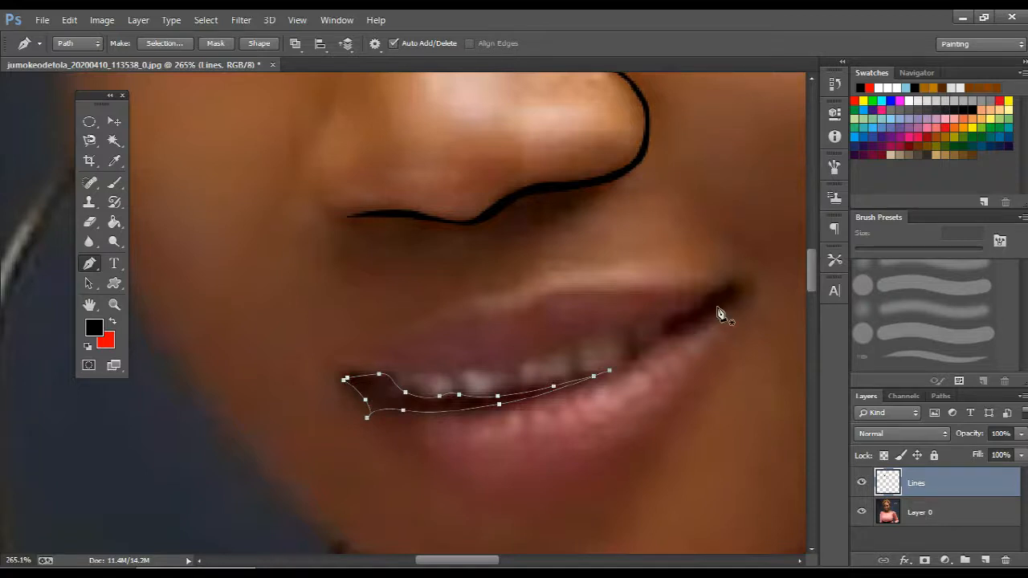
Draw a small closed path around the dark photo-right corner of the mouth
{"action": "left_click_drag", "start_coordinate": [732, 290], "coordinate": [476, 383]}
{"action": "left_click", "coordinate": [499, 340]}
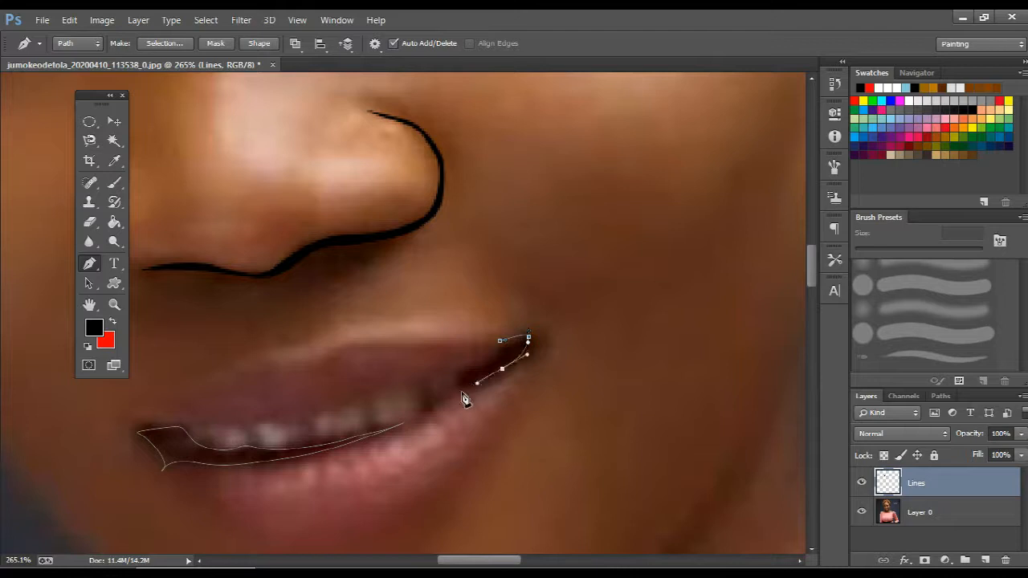
{"action": "left_click", "coordinate": [461, 392]}
{"action": "left_click", "coordinate": [458, 372]}
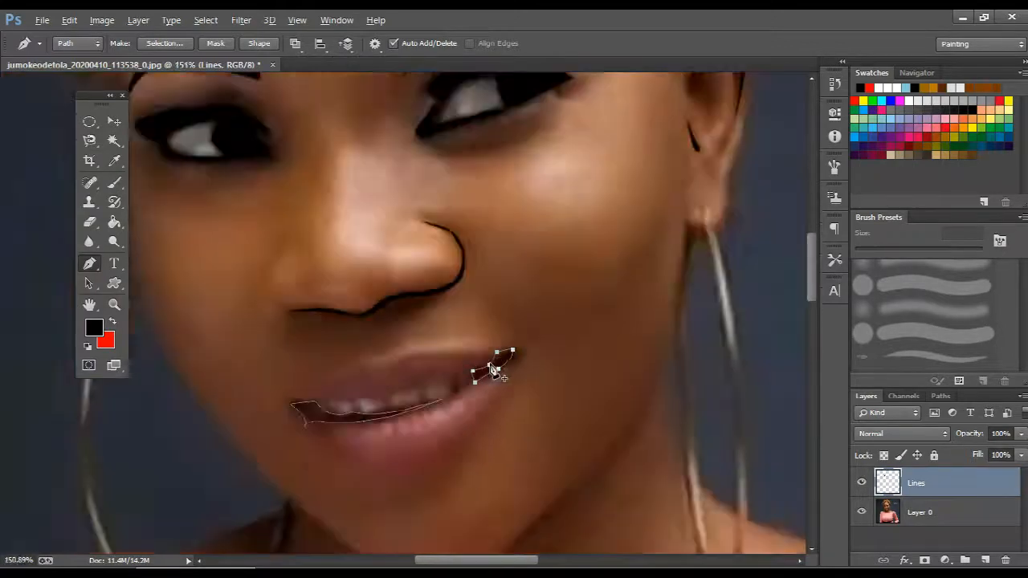
Trace a thin closed path around the photo-left nostril wing, curving in beneath the nose
{"action": "scroll", "coordinate": [491, 360], "scroll_direction": "down", "scroll_amount": 5}
{"action": "scroll", "coordinate": [360, 302], "scroll_direction": "up", "scroll_amount": 5}
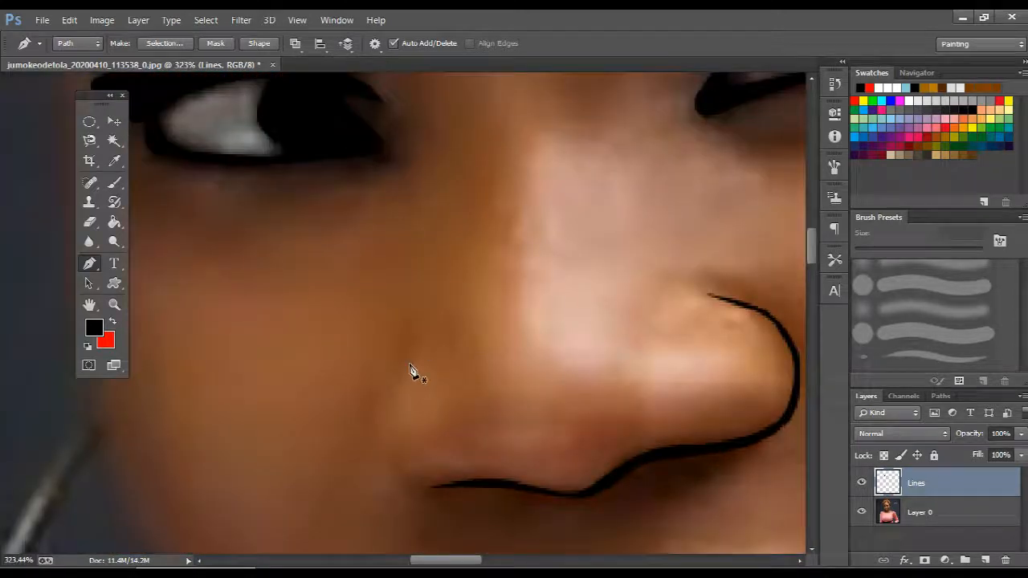
{"action": "left_click", "coordinate": [414, 340]}
{"action": "scroll", "coordinate": [402, 265], "scroll_direction": "down", "scroll_amount": 5}
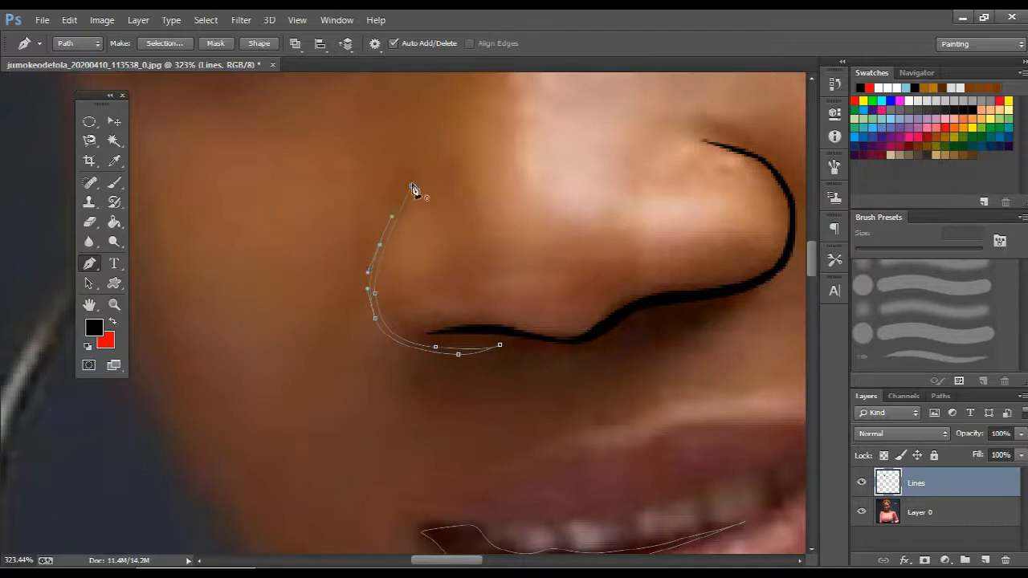
Fill the mouth and nostril paths with black and dismiss them
{"action": "scroll", "coordinate": [413, 195], "scroll_direction": "down", "scroll_amount": 5}
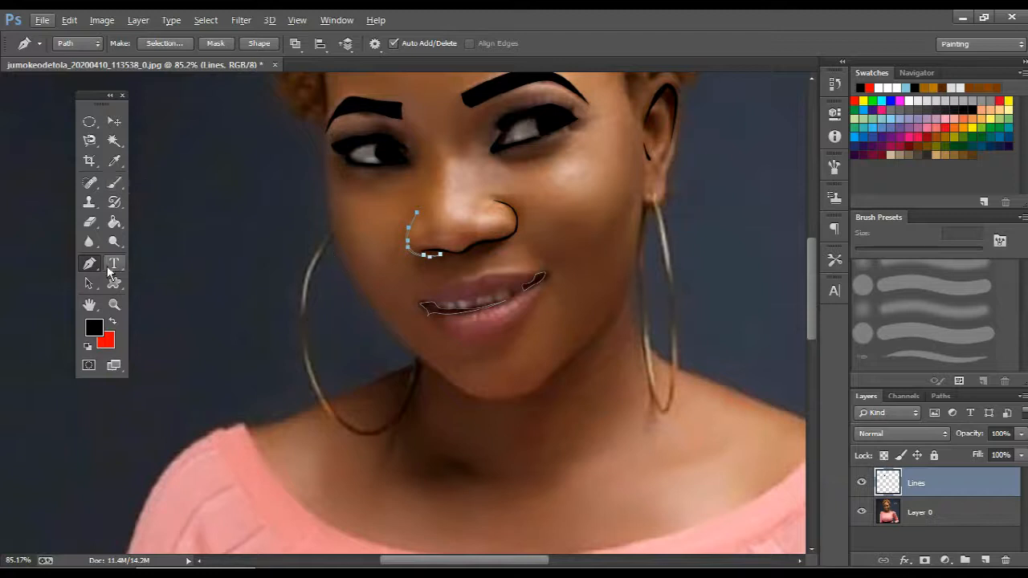
{"action": "right_click", "coordinate": [281, 259]}
{"action": "left_click", "coordinate": [319, 288]}
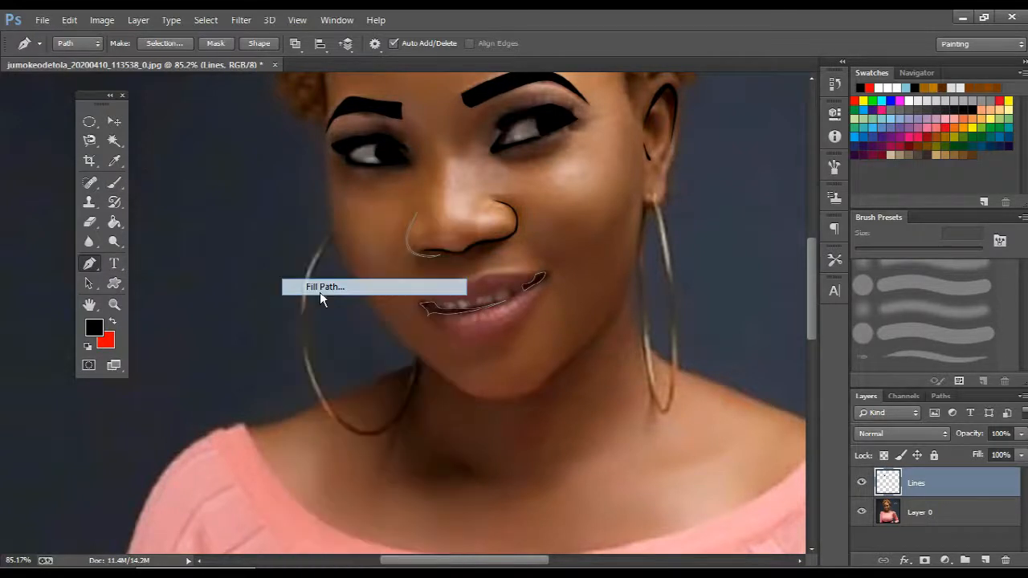
{"action": "key", "text": "Return"}
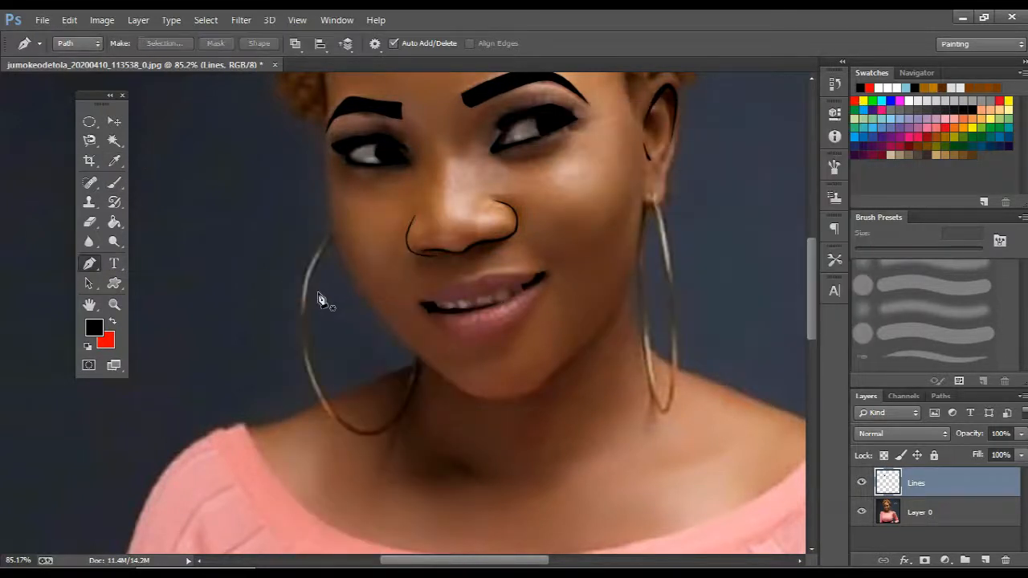
Trace the face contour from the outer end of the photo-left eyebrow down the cheek, around the chin and up the photo-right jaw
{"action": "left_click_drag", "start_coordinate": [322, 111], "coordinate": [332, 275]}
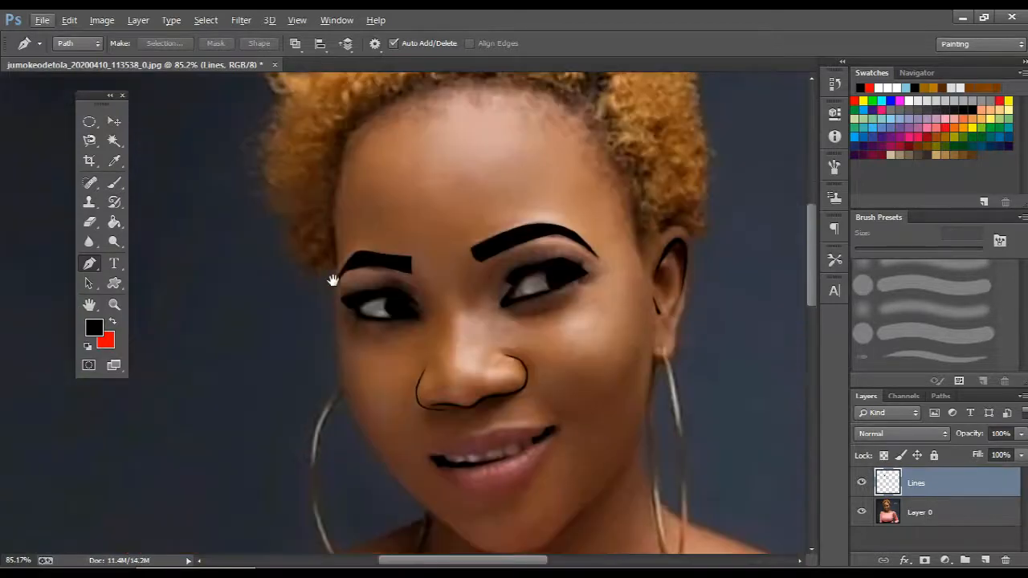
{"action": "scroll", "coordinate": [335, 356], "scroll_direction": "up", "scroll_amount": 3}
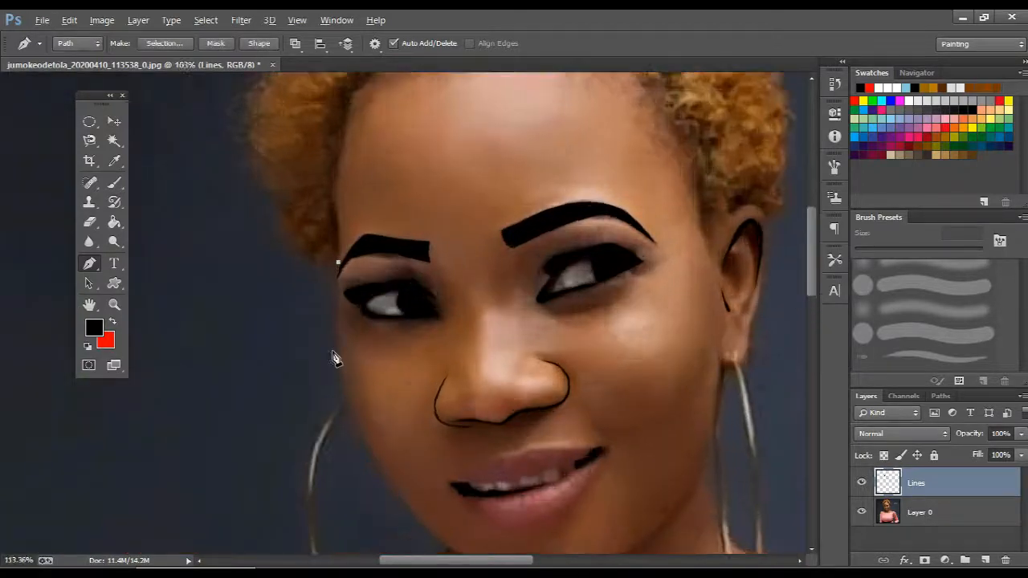
{"action": "left_click_drag", "start_coordinate": [353, 396], "coordinate": [301, 227]}
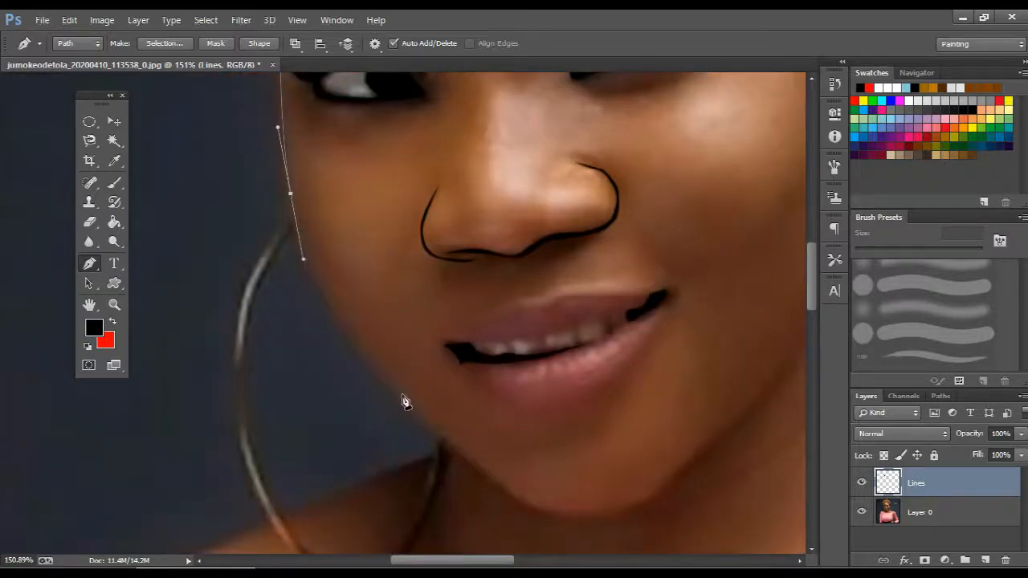
{"action": "left_click_drag", "start_coordinate": [367, 366], "coordinate": [408, 405]}
{"action": "left_click_drag", "start_coordinate": [470, 458], "coordinate": [343, 306]}
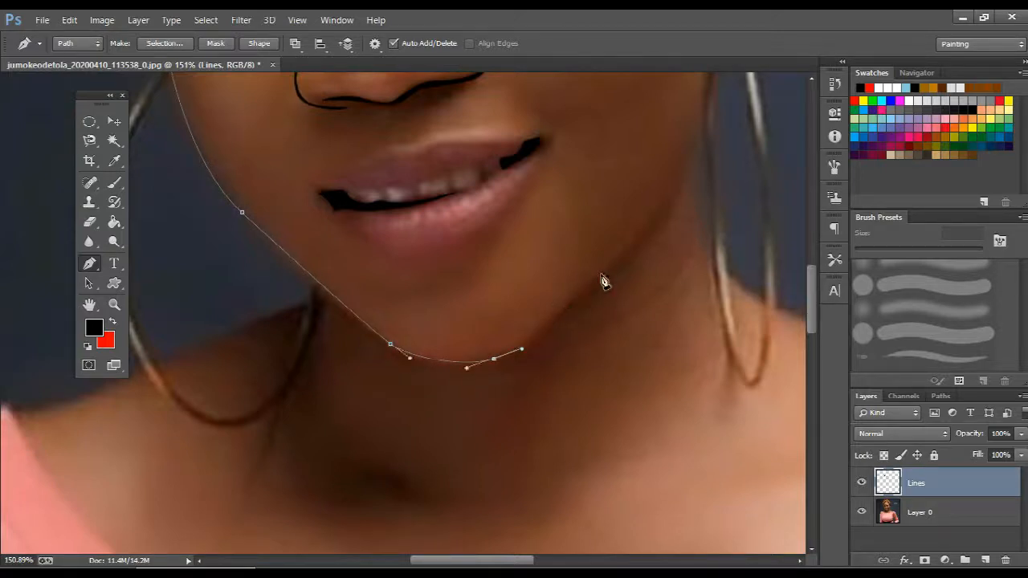
{"action": "left_click_drag", "start_coordinate": [612, 265], "coordinate": [461, 438]}
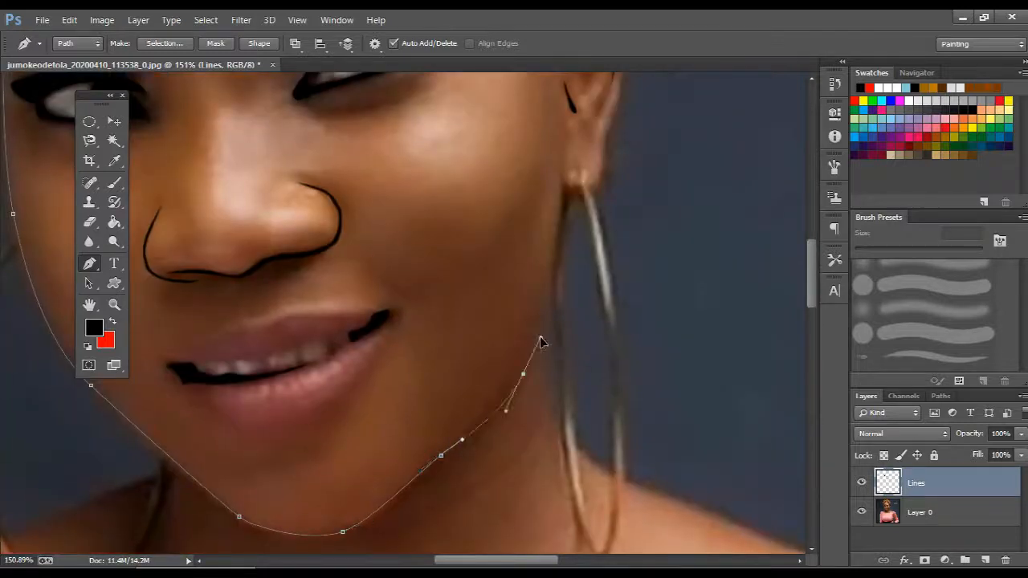
Stroke the face contour path with the Brush, leaving Simulate Pressure off
{"action": "right_click", "coordinate": [566, 190]}
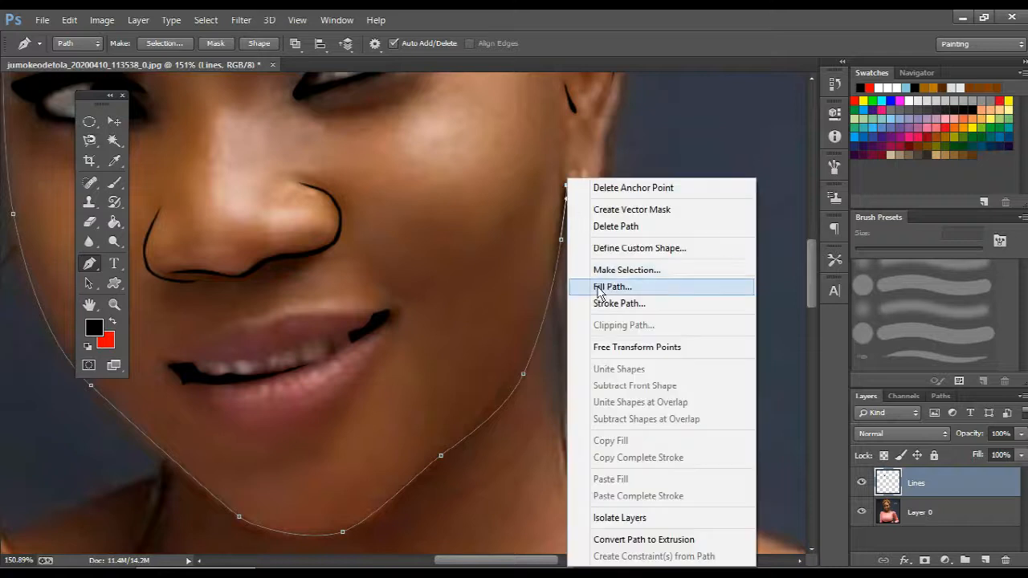
{"action": "left_click", "coordinate": [601, 301]}
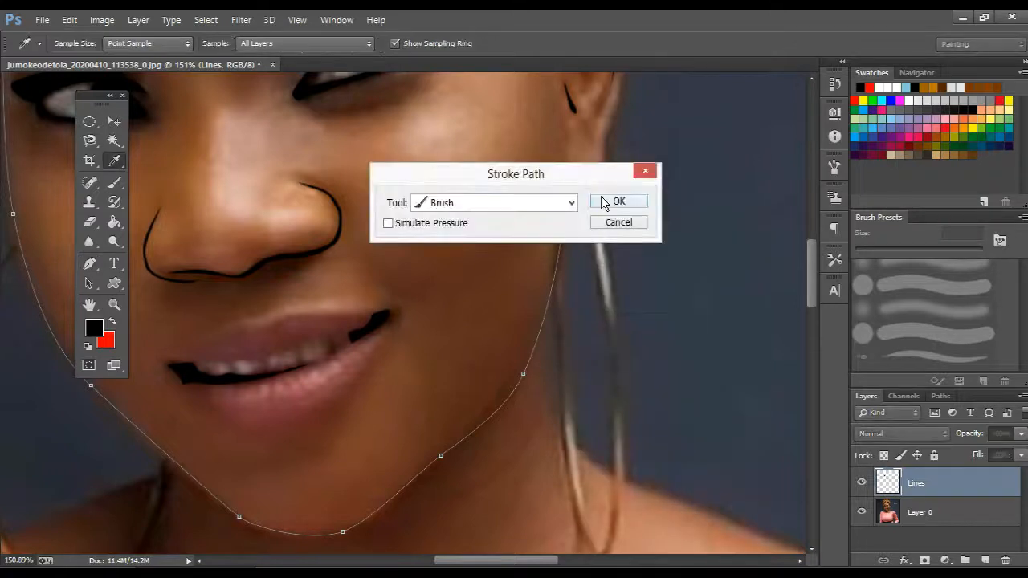
{"action": "left_click", "coordinate": [604, 202]}
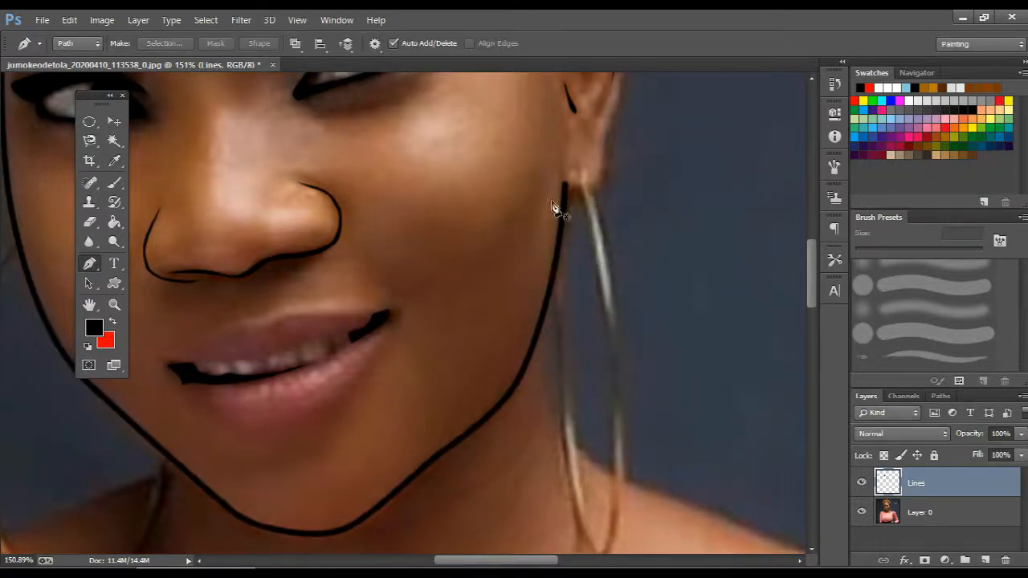
Draw a small black shape joining the upper end of the photo-right jawline to the earlobe
{"action": "scroll", "coordinate": [552, 207], "scroll_direction": "down", "scroll_amount": 6}
{"action": "scroll", "coordinate": [552, 222], "scroll_direction": "up", "scroll_amount": 8}
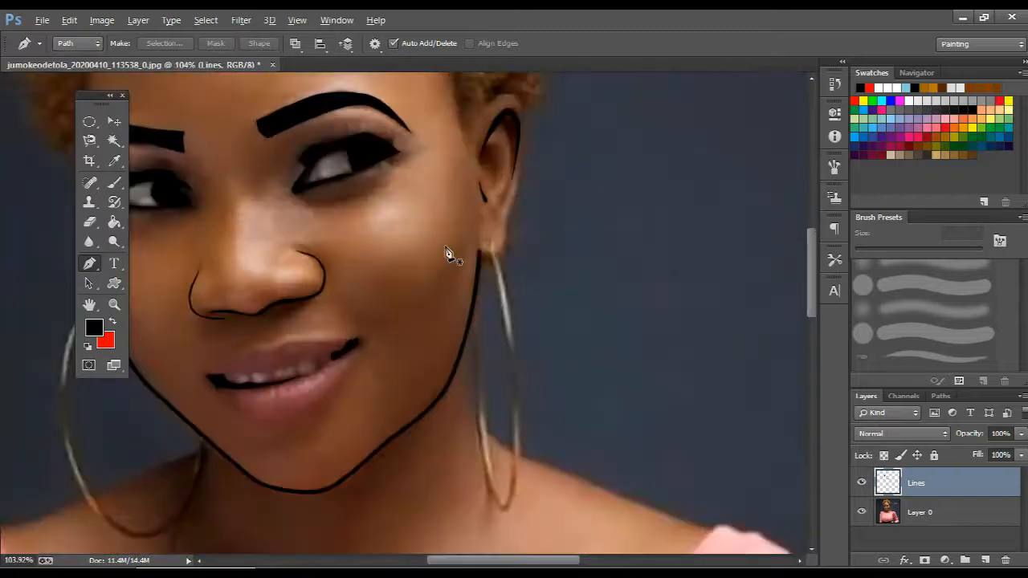
{"action": "scroll", "coordinate": [519, 266], "scroll_direction": "down", "scroll_amount": 1}
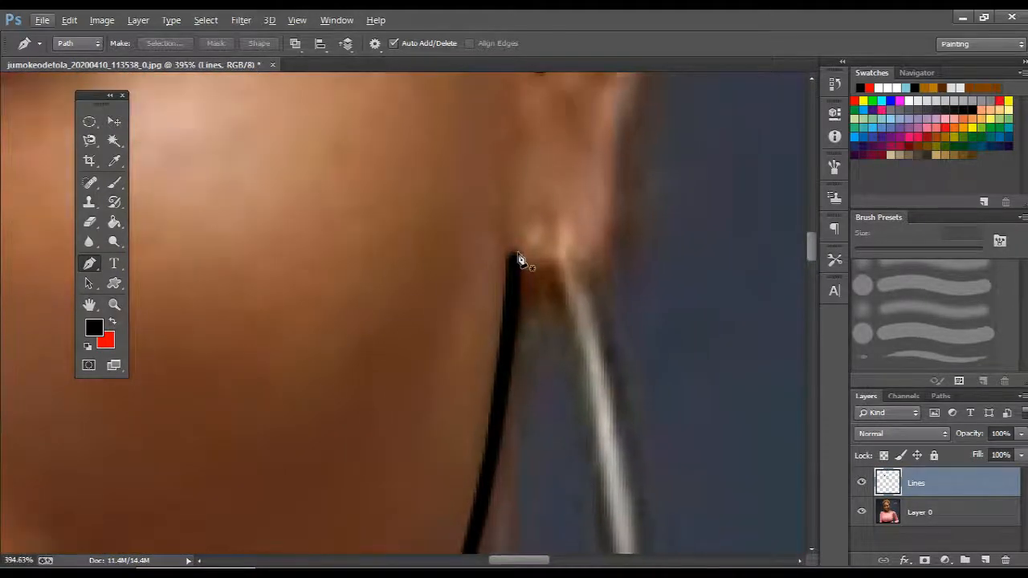
{"action": "left_click", "coordinate": [512, 253]}
{"action": "left_click", "coordinate": [505, 343]}
{"action": "left_click", "coordinate": [496, 412]}
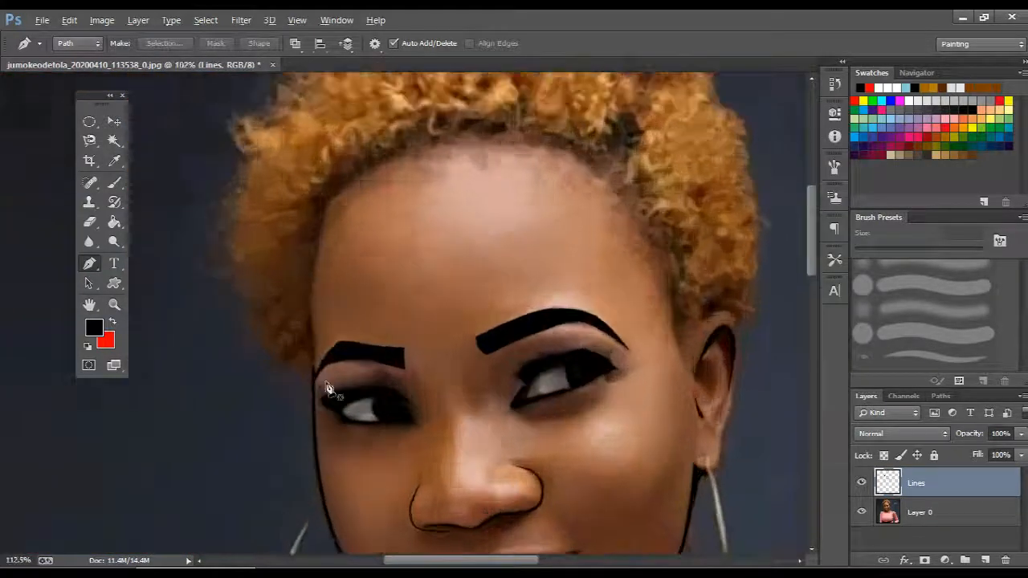
Trace a Pen path from the photo-left eyebrow up the temple, across the forehead hairline and down towards the photo-right ear
{"action": "scroll", "coordinate": [321, 377], "scroll_direction": "up", "scroll_amount": 3}
{"action": "left_click", "coordinate": [312, 368]}
{"action": "left_click_drag", "start_coordinate": [313, 339], "coordinate": [310, 299]}
{"action": "left_click_drag", "start_coordinate": [310, 250], "coordinate": [313, 212]}
{"action": "left_click_drag", "start_coordinate": [321, 210], "coordinate": [284, 383]}
{"action": "left_click_drag", "start_coordinate": [290, 343], "coordinate": [307, 299]}
{"action": "left_click_drag", "start_coordinate": [387, 255], "coordinate": [412, 247]}
{"action": "left_click_drag", "start_coordinate": [496, 244], "coordinate": [538, 241]}
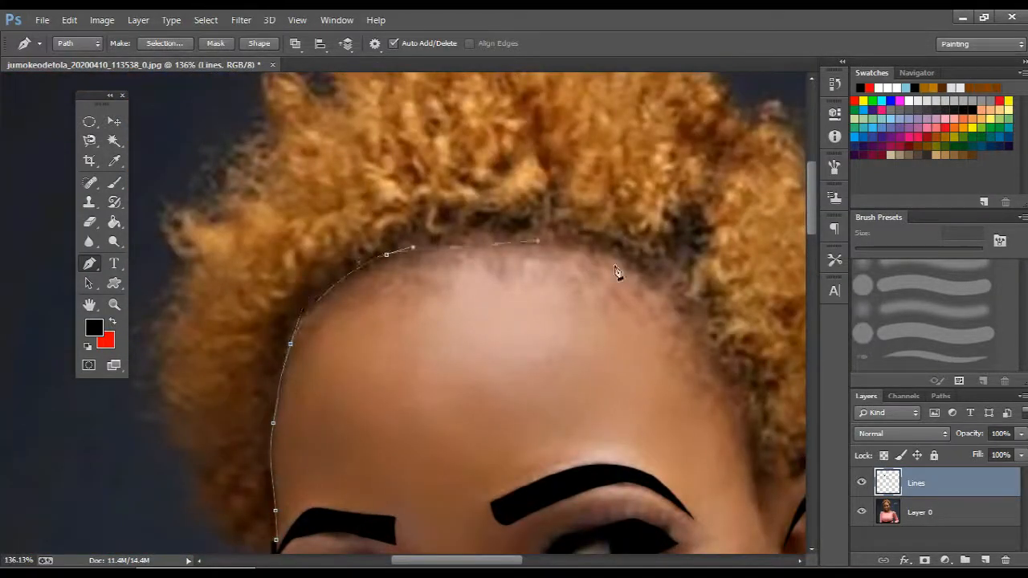
{"action": "left_click", "coordinate": [669, 299]}
{"action": "left_click_drag", "start_coordinate": [686, 328], "coordinate": [696, 339]}
{"action": "left_click_drag", "start_coordinate": [739, 421], "coordinate": [750, 465]}
{"action": "left_click_drag", "start_coordinate": [760, 519], "coordinate": [767, 547]}
Trace the hairline path's outer edge back over the forehead, including the dark parting notch, and close it at the photo-left eyebrow
{"action": "left_click_drag", "start_coordinate": [760, 496], "coordinate": [554, 515]}
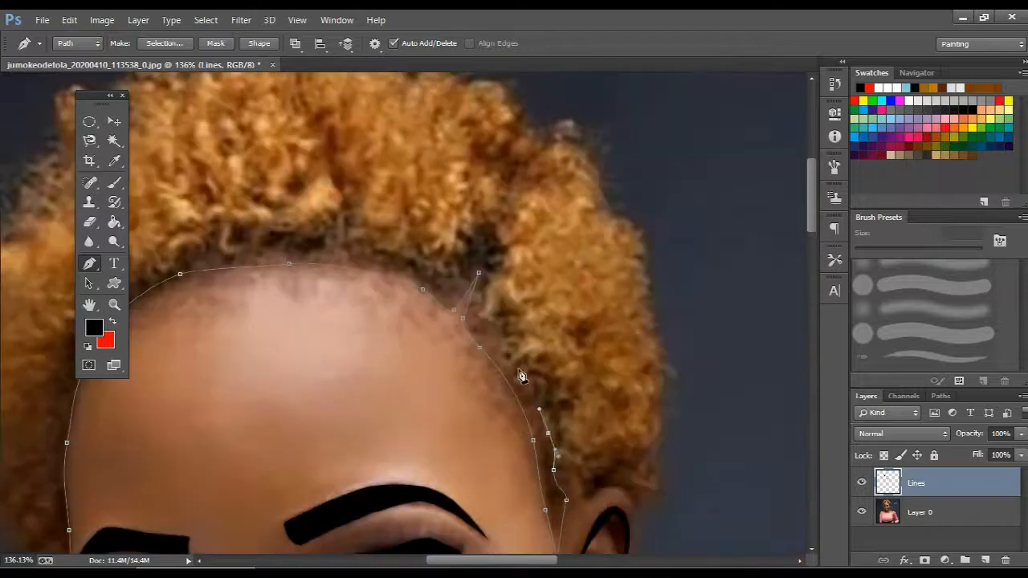
{"action": "left_click_drag", "start_coordinate": [406, 268], "coordinate": [375, 251]}
{"action": "left_click_drag", "start_coordinate": [289, 238], "coordinate": [237, 237]}
{"action": "left_click_drag", "start_coordinate": [266, 228], "coordinate": [508, 177]}
{"action": "left_click_drag", "start_coordinate": [391, 230], "coordinate": [361, 251]}
{"action": "left_click_drag", "start_coordinate": [338, 278], "coordinate": [316, 302]}
{"action": "left_click_drag", "start_coordinate": [307, 353], "coordinate": [303, 376]}
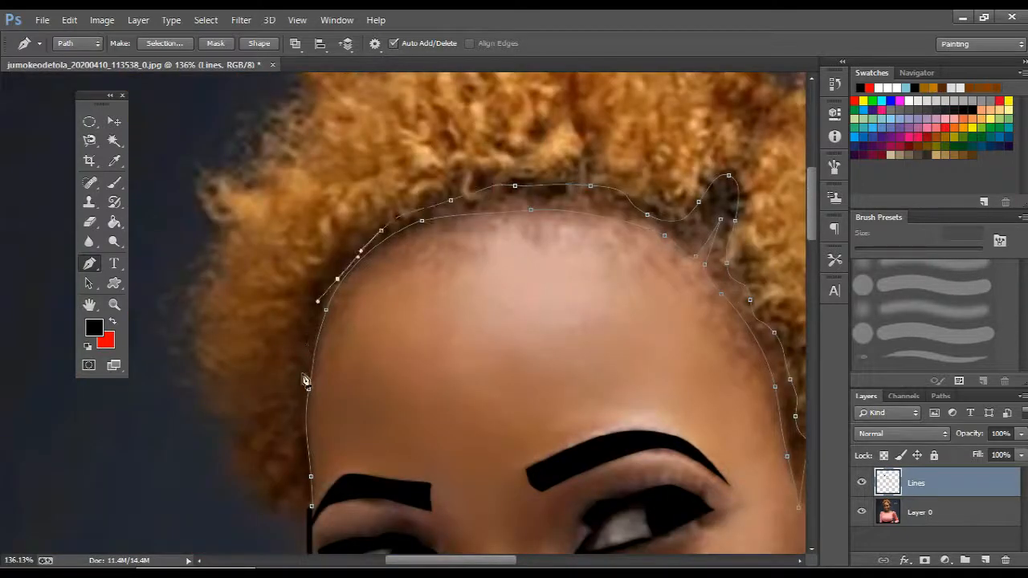
{"action": "left_click_drag", "start_coordinate": [301, 427], "coordinate": [305, 450]}
{"action": "scroll", "coordinate": [306, 513], "scroll_direction": "up", "scroll_amount": 9}
{"action": "left_click_drag", "start_coordinate": [318, 504], "coordinate": [326, 542]}
{"action": "scroll", "coordinate": [402, 378], "scroll_direction": "down", "scroll_amount": 16}
Fill the hairline path with black and dismiss it
{"action": "right_click", "coordinate": [424, 338]}
{"action": "left_click", "coordinate": [470, 289]}
{"action": "key", "text": "Return"}
{"action": "key", "text": "Return"}
{"action": "scroll", "coordinate": [459, 344], "scroll_direction": "down", "scroll_amount": 10}
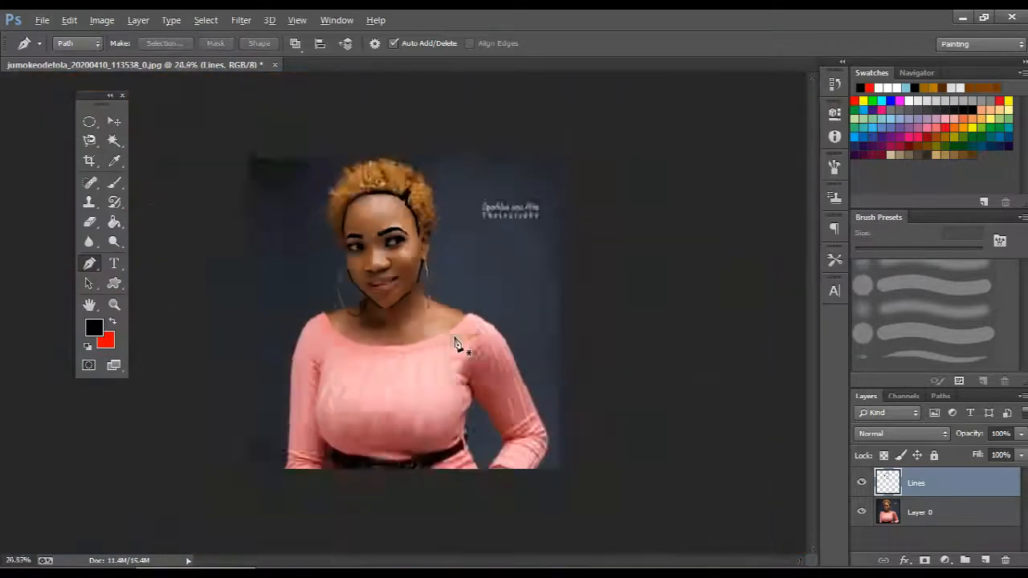
Trace a thin closed path along the upper lip's top edge between the two mouth corners
{"action": "scroll", "coordinate": [458, 344], "scroll_direction": "up", "scroll_amount": 6}
{"action": "scroll", "coordinate": [458, 344], "scroll_direction": "down", "scroll_amount": 3}
{"action": "scroll", "coordinate": [361, 273], "scroll_direction": "up", "scroll_amount": 12}
{"action": "left_click", "coordinate": [207, 325]}
{"action": "left_click", "coordinate": [260, 288]}
{"action": "left_click", "coordinate": [323, 260]}
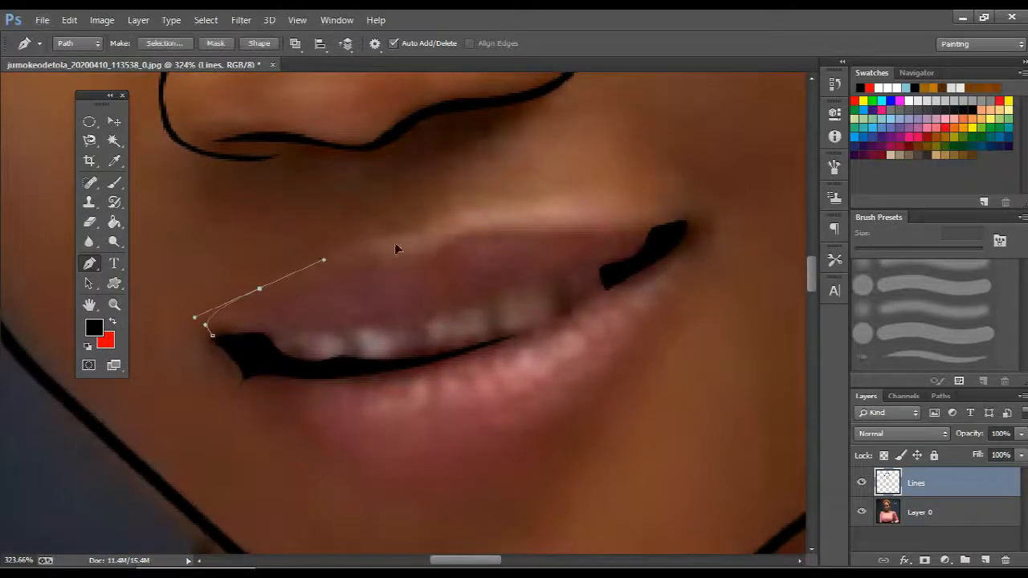
{"action": "left_click_drag", "start_coordinate": [212, 335], "coordinate": [228, 349]}
Fill the upper lip path with black and dismiss it
{"action": "right_click", "coordinate": [213, 335]}
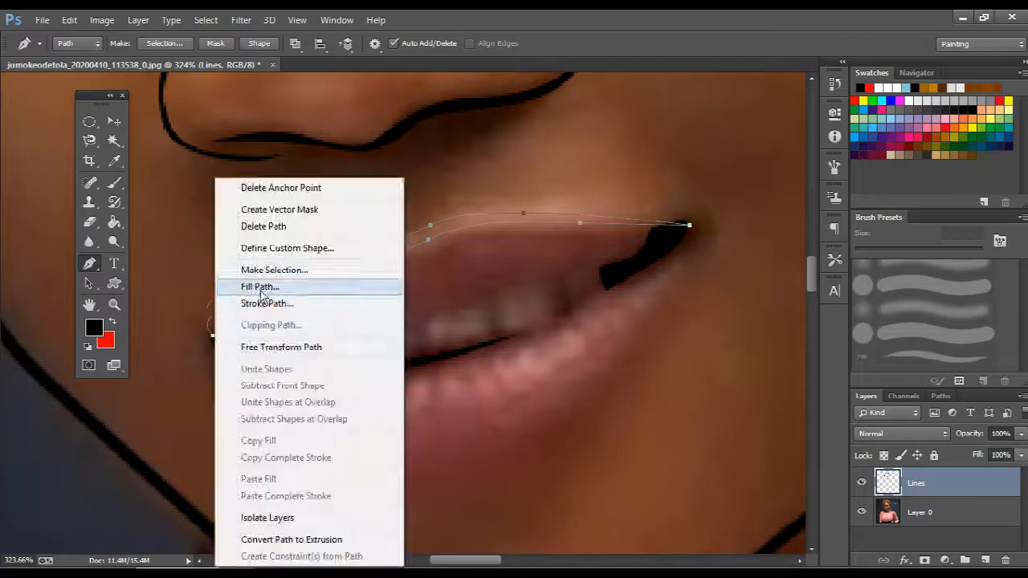
{"action": "left_click", "coordinate": [260, 286]}
{"action": "key", "text": "Return"}
{"action": "key", "text": "Return"}
{"action": "scroll", "coordinate": [273, 306], "scroll_direction": "down", "scroll_amount": 10}
Trace the lower lip's edge from the photo-right mouth corner round to the photo-left corner
{"action": "scroll", "coordinate": [418, 297], "scroll_direction": "up", "scroll_amount": 7}
{"action": "left_click", "coordinate": [431, 264]}
{"action": "left_click_drag", "start_coordinate": [431, 267], "coordinate": [489, 172]}
{"action": "left_click_drag", "start_coordinate": [485, 195], "coordinate": [474, 221]}
{"action": "left_click_drag", "start_coordinate": [374, 308], "coordinate": [319, 337]}
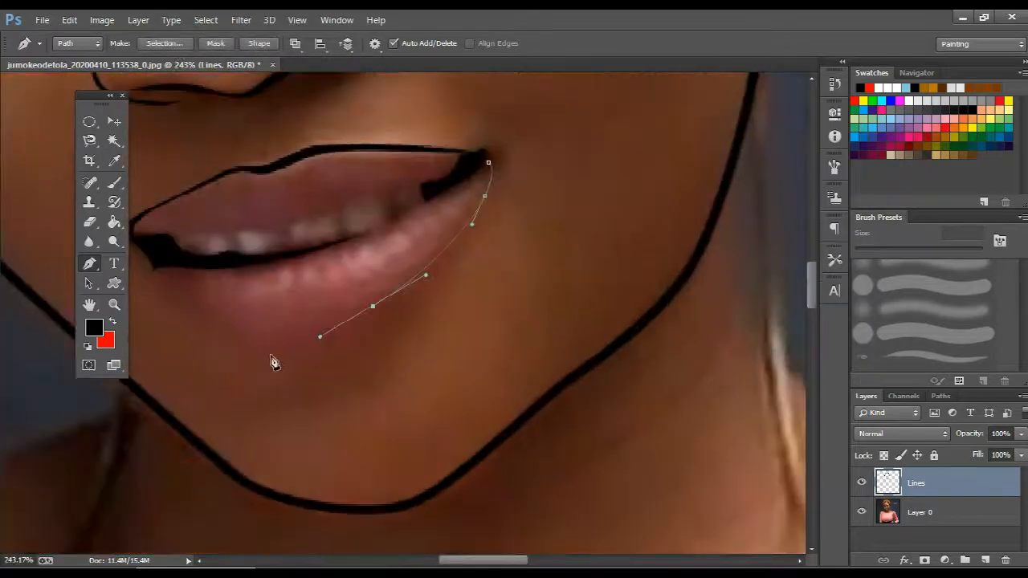
{"action": "left_click_drag", "start_coordinate": [227, 333], "coordinate": [188, 312]}
{"action": "left_click", "coordinate": [153, 274]}
Trace the lower lip path back just beneath its first edge, redoing a misplaced point, and close it at the photo-right mouth corner
{"action": "scroll", "coordinate": [204, 333], "scroll_direction": "up", "scroll_amount": 2}
{"action": "left_click_drag", "start_coordinate": [251, 354], "coordinate": [254, 362]}
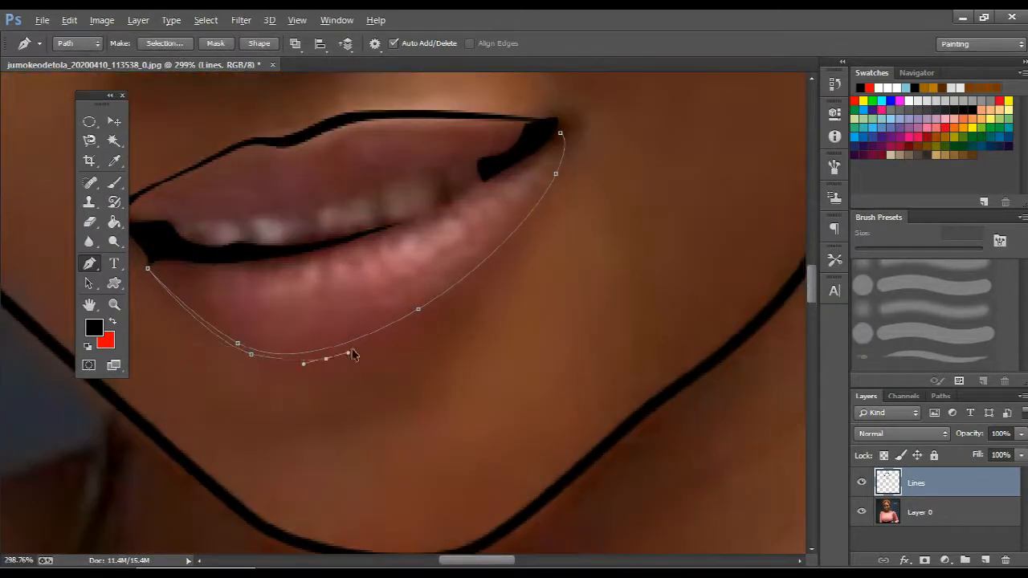
{"action": "left_click_drag", "start_coordinate": [407, 339], "coordinate": [406, 336]}
{"action": "key", "text": "ctrl+z"}
{"action": "scroll", "coordinate": [565, 151], "scroll_direction": "up", "scroll_amount": 4}
{"action": "scroll", "coordinate": [569, 152], "scroll_direction": "down", "scroll_amount": 3}
{"action": "left_click_drag", "start_coordinate": [571, 167], "coordinate": [583, 145]}
{"action": "left_click", "coordinate": [573, 131]}
{"action": "scroll", "coordinate": [559, 145], "scroll_direction": "down", "scroll_amount": 2}
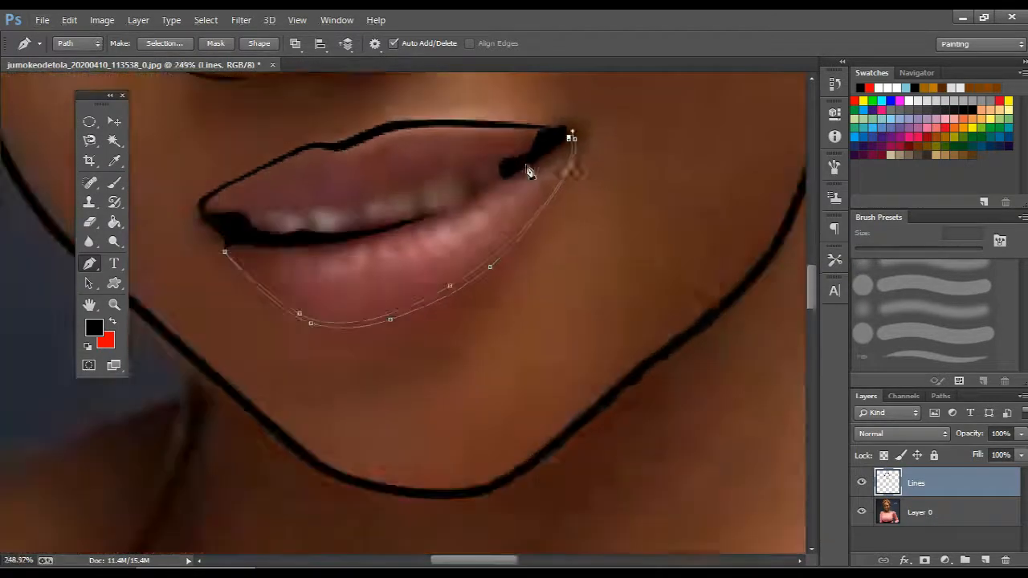
Fill the lower lip path with black and check the line art by toggling the photo layer's visibility
{"action": "right_click", "coordinate": [526, 164]}
{"action": "left_click", "coordinate": [566, 254]}
{"action": "scroll", "coordinate": [566, 254], "scroll_direction": "down", "scroll_amount": 6}
{"action": "left_click", "coordinate": [860, 512]}
{"action": "left_click", "coordinate": [861, 512]}
Trace the outer edge of the photo-left hoop earring from the cheek down around its bottom to the jawline
{"action": "scroll", "coordinate": [339, 200], "scroll_direction": "up", "scroll_amount": 5}
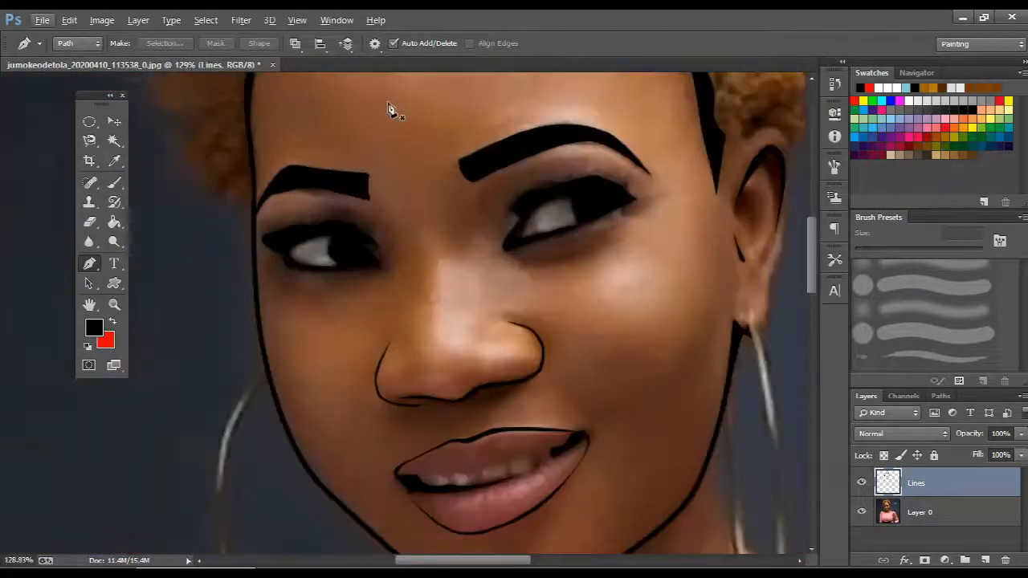
{"action": "left_click_drag", "start_coordinate": [388, 120], "coordinate": [300, 313]}
{"action": "scroll", "coordinate": [196, 143], "scroll_direction": "down", "scroll_amount": 4}
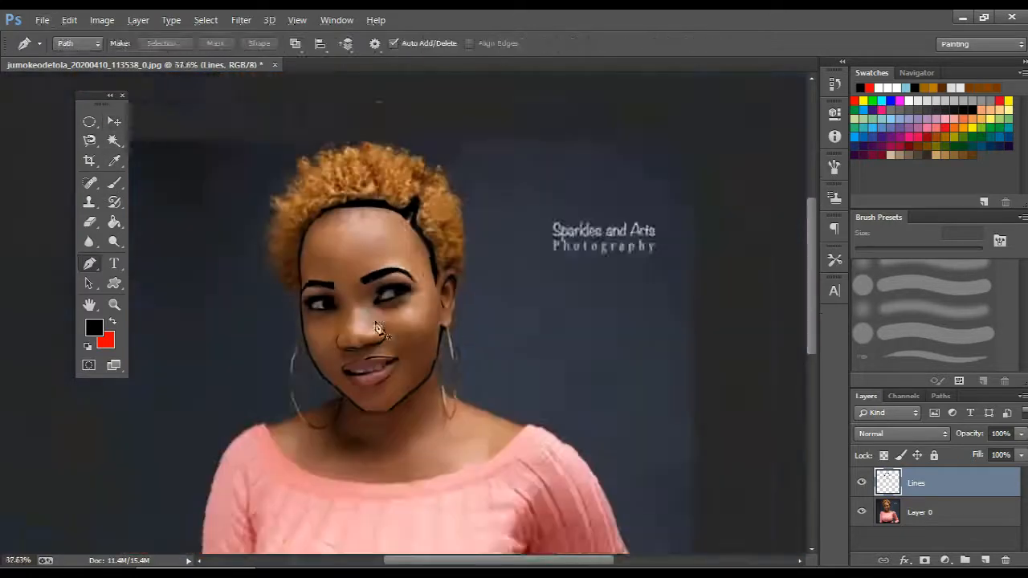
{"action": "scroll", "coordinate": [327, 379], "scroll_direction": "up", "scroll_amount": 5}
{"action": "scroll", "coordinate": [328, 379], "scroll_direction": "up", "scroll_amount": 5}
{"action": "left_click_drag", "start_coordinate": [329, 347], "coordinate": [429, 82]}
{"action": "left_click_drag", "start_coordinate": [328, 289], "coordinate": [303, 276]}
{"action": "left_click_drag", "start_coordinate": [355, 387], "coordinate": [371, 426]}
{"action": "left_click_drag", "start_coordinate": [502, 519], "coordinate": [575, 512]}
{"action": "left_click_drag", "start_coordinate": [648, 393], "coordinate": [669, 323]}
{"action": "left_click", "coordinate": [673, 279]}
Trace the hoop earring's inner edge back up from the jawline and close the path at the cheek
{"action": "left_click", "coordinate": [661, 267]}
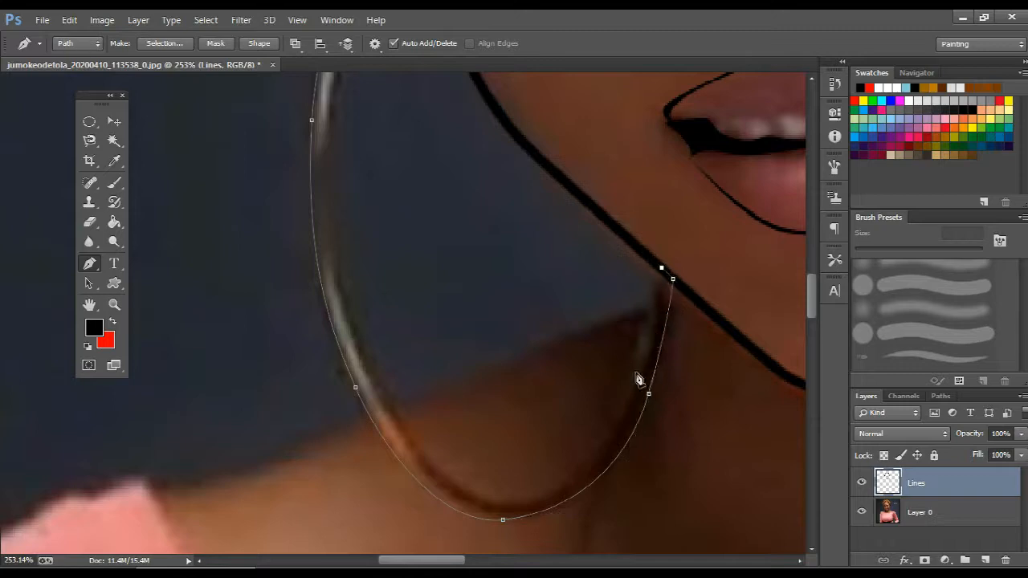
{"action": "left_click_drag", "start_coordinate": [631, 382], "coordinate": [600, 450]}
{"action": "left_click_drag", "start_coordinate": [516, 502], "coordinate": [497, 505]}
{"action": "left_click_drag", "start_coordinate": [401, 422], "coordinate": [383, 362]}
{"action": "mouse_move", "coordinate": [338, 145]}
{"action": "left_mouse_down"}
{"action": "mouse_move", "coordinate": [336, 332]}
{"action": "mouse_move", "coordinate": [344, 238]}
{"action": "left_mouse_up"}
{"action": "left_click_drag", "start_coordinate": [377, 161], "coordinate": [399, 131]}
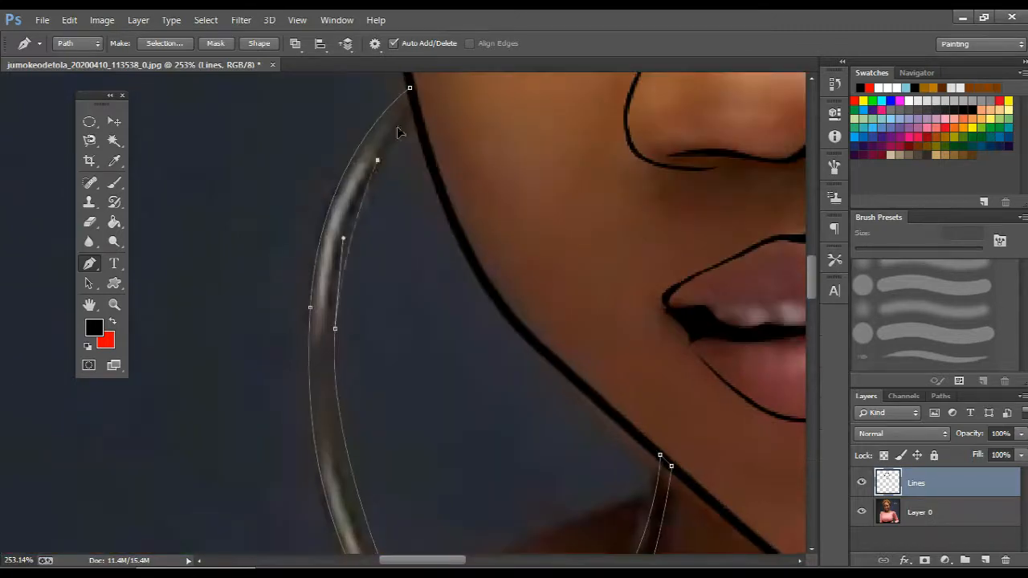
{"action": "left_click", "coordinate": [415, 110]}
{"action": "left_click", "coordinate": [409, 88]}
Fill the photo-left hoop earring path with black and dismiss it
{"action": "right_click", "coordinate": [410, 87]}
{"action": "left_click", "coordinate": [460, 191]}
{"action": "key", "text": "Return"}
{"action": "key", "text": "Return"}
Trace a path just inside the black hoop's outer edge, from the cheek down to the hoop's lower curve
{"action": "scroll", "coordinate": [461, 197], "scroll_direction": "up", "scroll_amount": 3}
{"action": "left_click", "coordinate": [465, 167]}
{"action": "scroll", "coordinate": [380, 319], "scroll_direction": "down", "scroll_amount": 5}
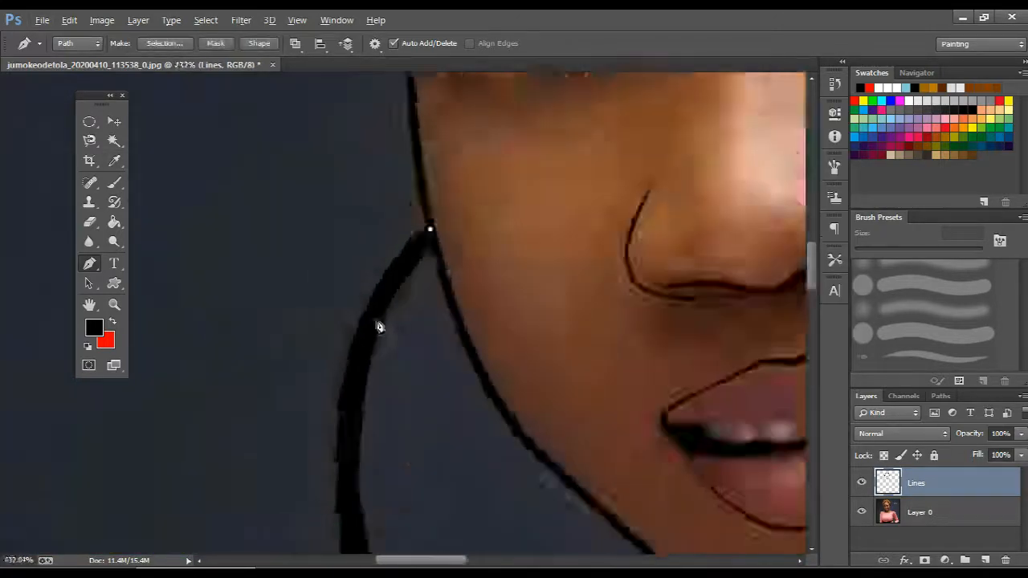
{"action": "scroll", "coordinate": [377, 358], "scroll_direction": "up", "scroll_amount": 4}
{"action": "left_click_drag", "start_coordinate": [377, 348], "coordinate": [379, 519]}
{"action": "left_click_drag", "start_coordinate": [379, 519], "coordinate": [354, 252]}
{"action": "left_click_drag", "start_coordinate": [412, 426], "coordinate": [456, 509]}
{"action": "key", "text": "ctrl+z"}
{"action": "left_click_drag", "start_coordinate": [366, 300], "coordinate": [395, 380]}
{"action": "left_click_drag", "start_coordinate": [514, 553], "coordinate": [554, 386]}
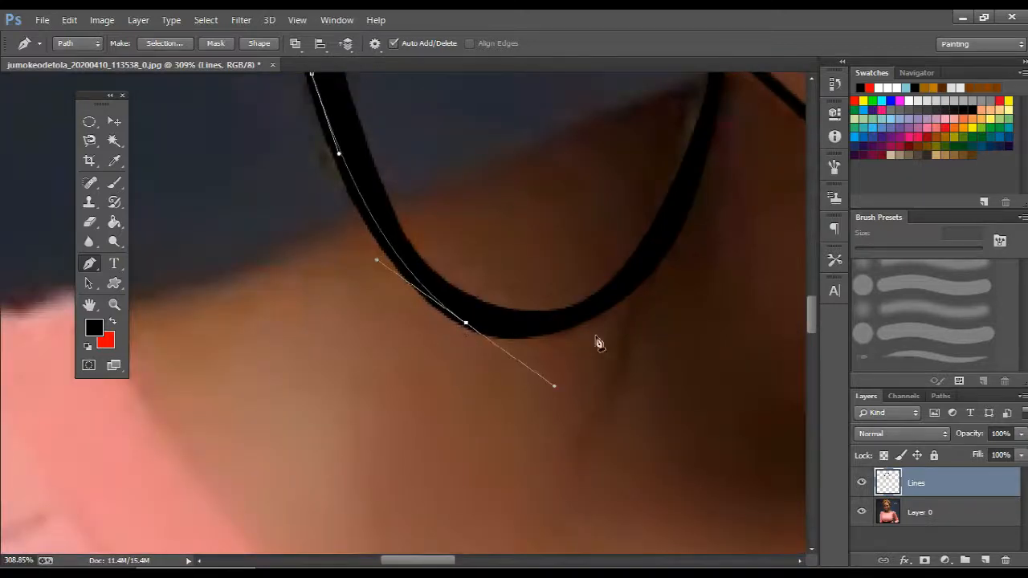
Continue the inset path around the hoop's bottom up to the jawline and begin returning along the hoop's inner edge
{"action": "left_click_drag", "start_coordinate": [629, 286], "coordinate": [679, 215]}
{"action": "left_click_drag", "start_coordinate": [652, 252], "coordinate": [503, 473]}
{"action": "key", "text": "ctrl+z"}
{"action": "left_click_drag", "start_coordinate": [396, 527], "coordinate": [397, 463]}
{"action": "left_click_drag", "start_coordinate": [435, 476], "coordinate": [483, 448]}
{"action": "left_click_drag", "start_coordinate": [530, 378], "coordinate": [546, 343]}
{"action": "left_click", "coordinate": [575, 226]}
{"action": "left_click", "coordinate": [578, 207]}
{"action": "scroll", "coordinate": [573, 202], "scroll_direction": "up", "scroll_amount": 3}
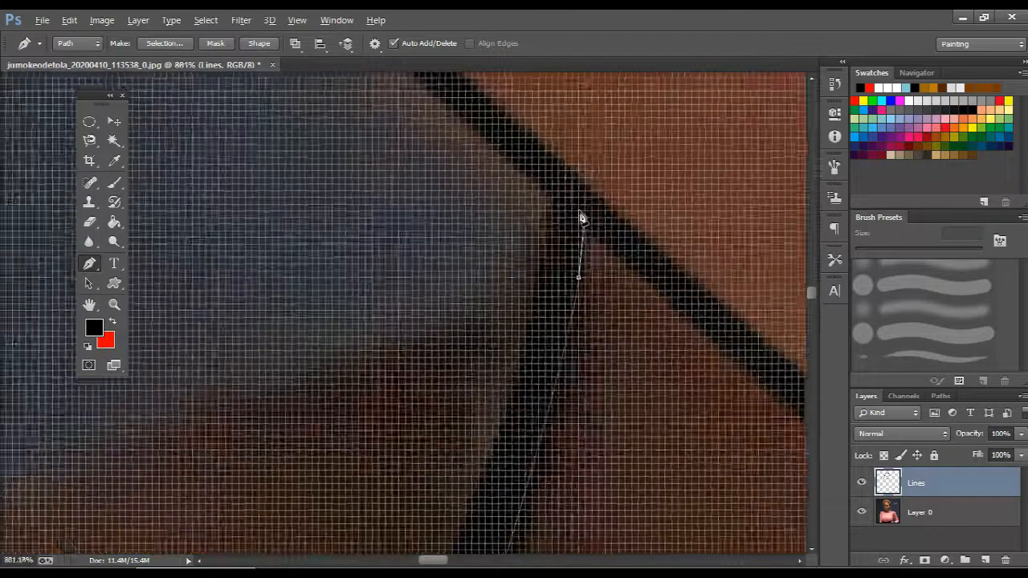
{"action": "left_click", "coordinate": [568, 201]}
{"action": "scroll", "coordinate": [562, 235], "scroll_direction": "down", "scroll_amount": 2}
{"action": "left_click_drag", "start_coordinate": [505, 418], "coordinate": [486, 460]}
{"action": "left_click_drag", "start_coordinate": [464, 514], "coordinate": [591, 218]}
Convert the Layer 0 photo to a smart object
{"action": "right_click", "coordinate": [931, 515]}
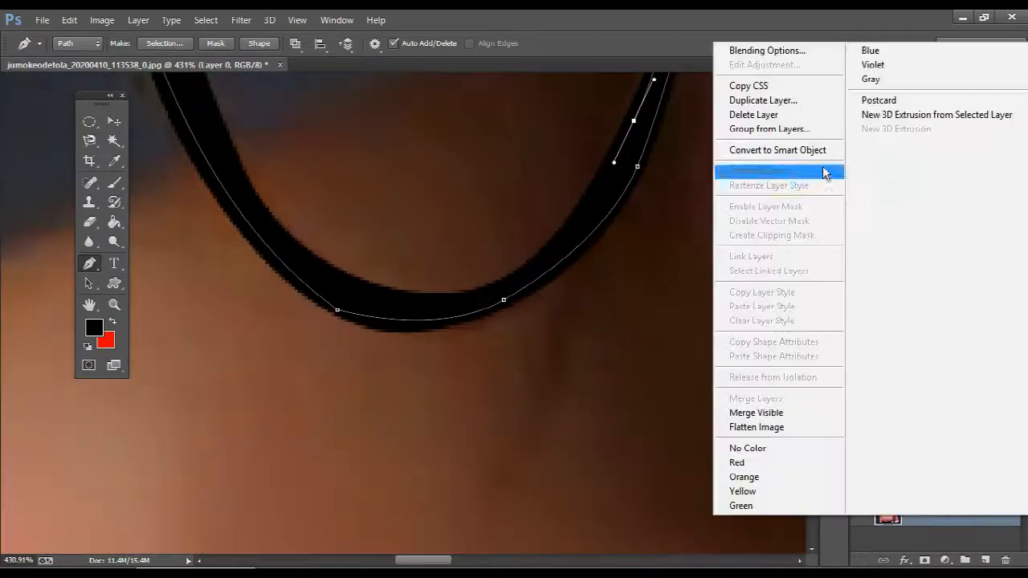
{"action": "left_click", "coordinate": [796, 151]}
{"action": "scroll", "coordinate": [673, 160], "scroll_direction": "up", "scroll_amount": 2}
{"action": "scroll", "coordinate": [578, 207], "scroll_direction": "down", "scroll_amount": 2}
Trace the inset path back along the hoop's inner edge around the bottom and up, closing it at the cheek
{"action": "left_click_drag", "start_coordinate": [462, 318], "coordinate": [423, 330]}
{"action": "left_click_drag", "start_coordinate": [423, 331], "coordinate": [526, 489]}
{"action": "left_click_drag", "start_coordinate": [377, 431], "coordinate": [407, 555]}
{"action": "left_click_drag", "start_coordinate": [319, 307], "coordinate": [342, 322]}
{"action": "scroll", "coordinate": [384, 363], "scroll_direction": "down", "scroll_amount": 2}
{"action": "key", "text": "ctrl+z"}
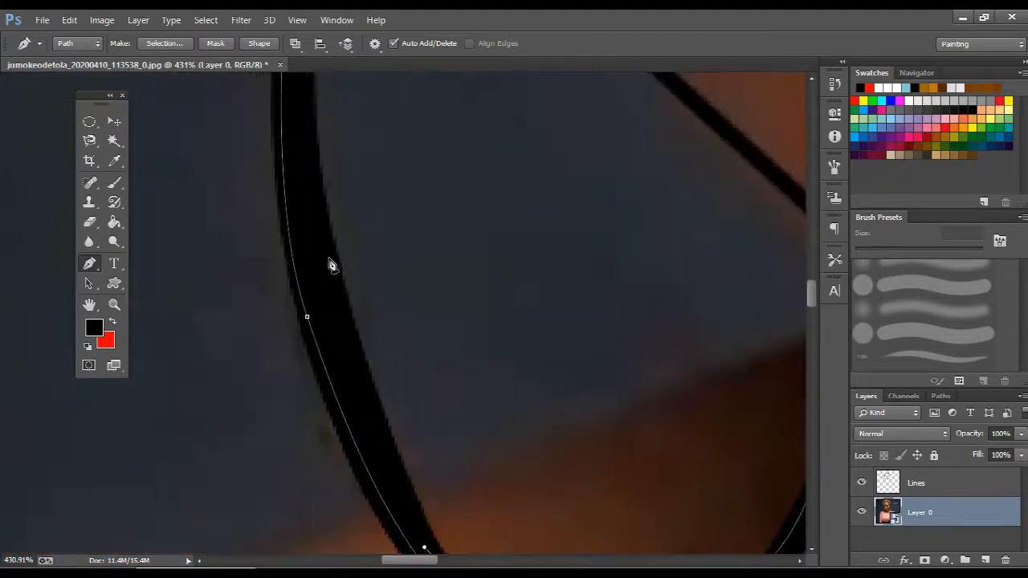
{"action": "left_click_drag", "start_coordinate": [329, 261], "coordinate": [307, 105]}
{"action": "left_click_drag", "start_coordinate": [309, 108], "coordinate": [377, 553]}
{"action": "left_click_drag", "start_coordinate": [399, 308], "coordinate": [438, 205]}
{"action": "left_click", "coordinate": [517, 119]}
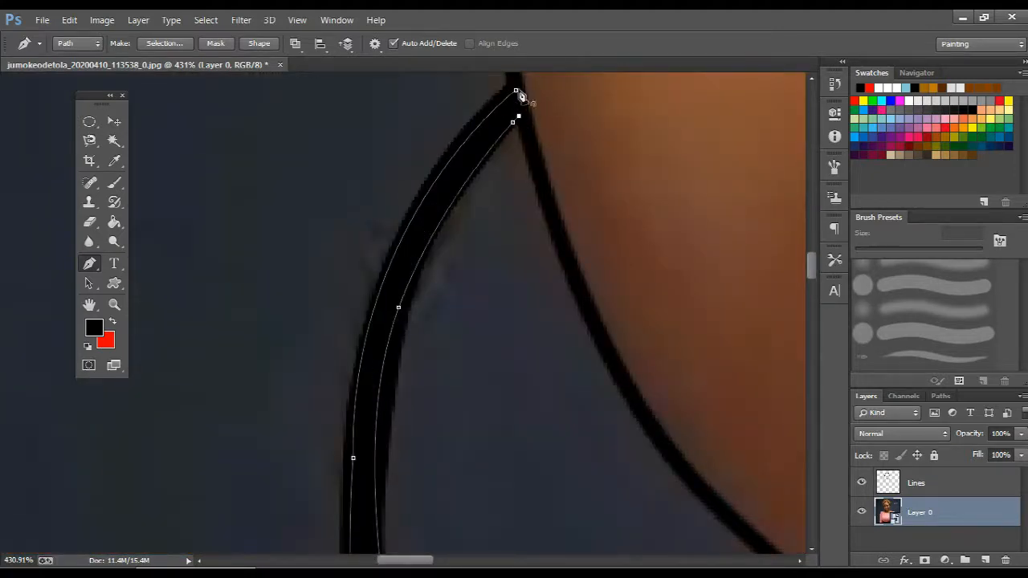
{"action": "left_click", "coordinate": [516, 90]}
Turn the inset hoop path into a selection, delete that area from the Lines layer and deselect
{"action": "scroll", "coordinate": [523, 197], "scroll_direction": "down", "scroll_amount": 4}
{"action": "key", "text": "ctrl+Return"}
{"action": "left_click", "coordinate": [907, 484]}
{"action": "key", "text": "Delete"}
{"action": "key", "text": "ctrl+d"}
Hide the photo layer to examine the line art on its own, and show the photo again
{"action": "scroll", "coordinate": [605, 379], "scroll_direction": "down", "scroll_amount": 5}
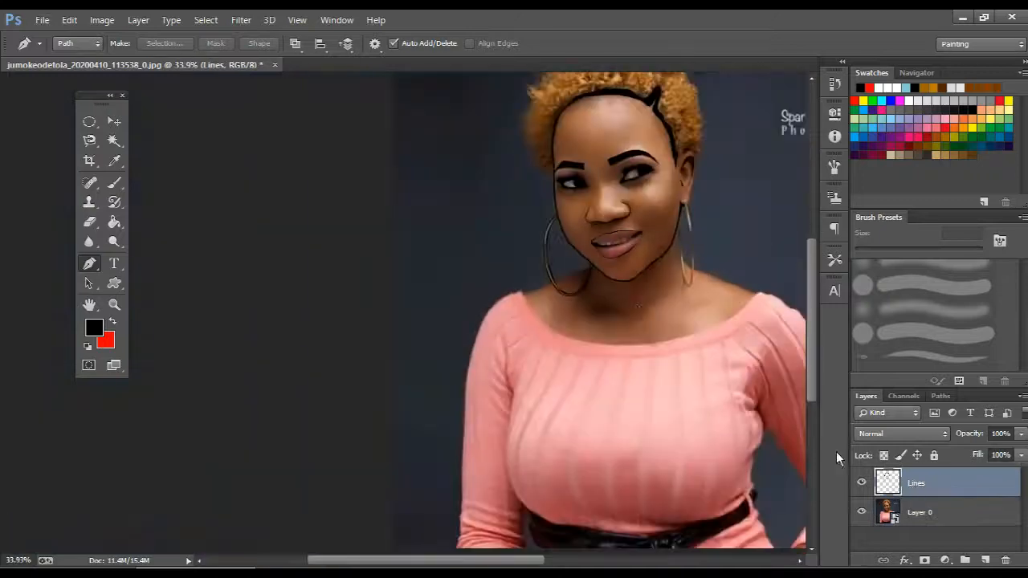
{"action": "left_click", "coordinate": [861, 512]}
{"action": "scroll", "coordinate": [609, 319], "scroll_direction": "up", "scroll_amount": 5}
{"action": "scroll", "coordinate": [608, 343], "scroll_direction": "down", "scroll_amount": 5}
{"action": "left_click", "coordinate": [860, 511]}
Select the hair with the Polygonal Lasso, outlining it from the photo-left eyebrow over the head to the ear and back along the hairline
{"action": "scroll", "coordinate": [578, 275], "scroll_direction": "up", "scroll_amount": 6}
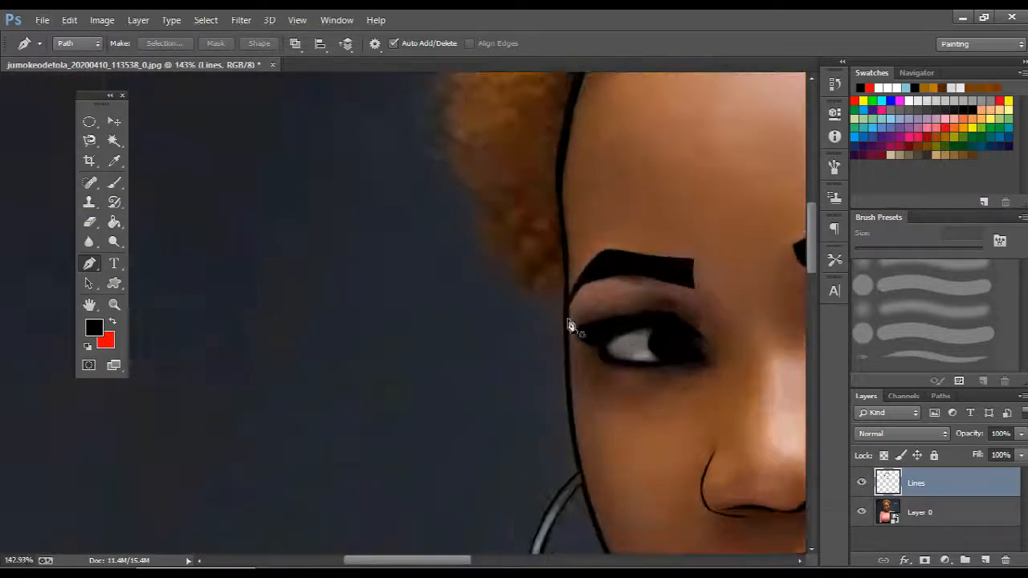
{"action": "key", "text": "l"}
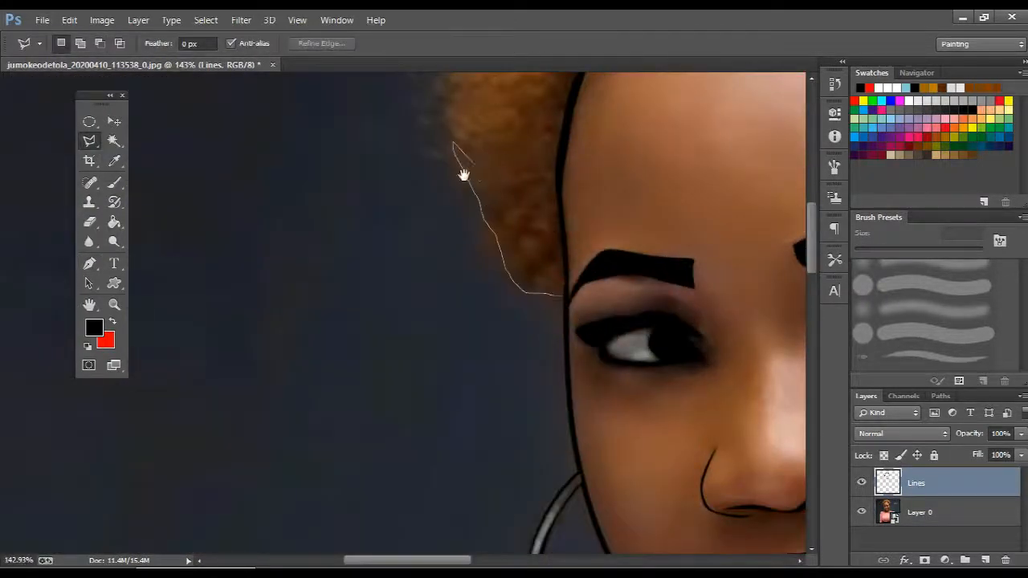
{"action": "left_click_drag", "start_coordinate": [464, 174], "coordinate": [392, 418]}
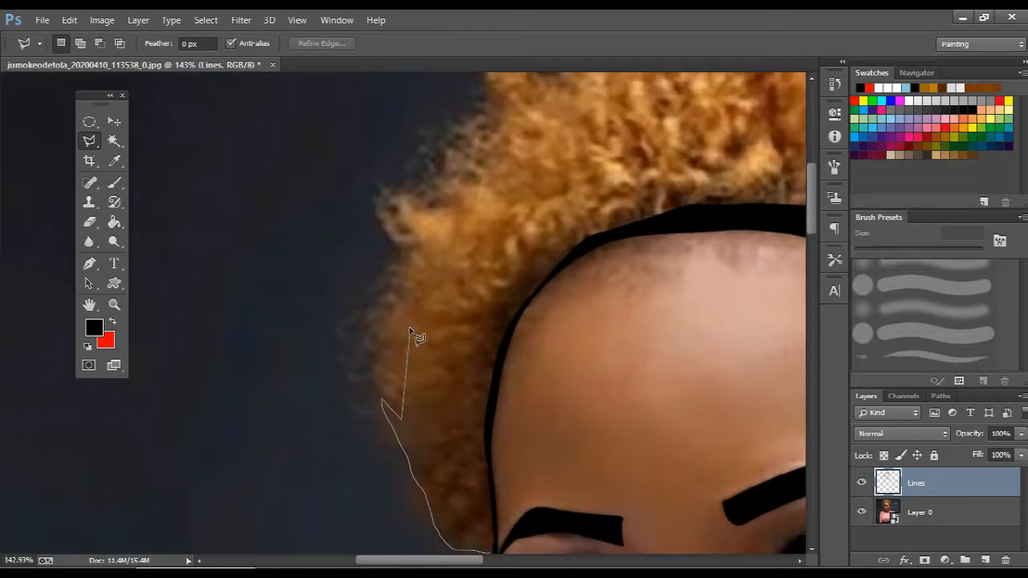
{"action": "left_click", "coordinate": [130, 157]}
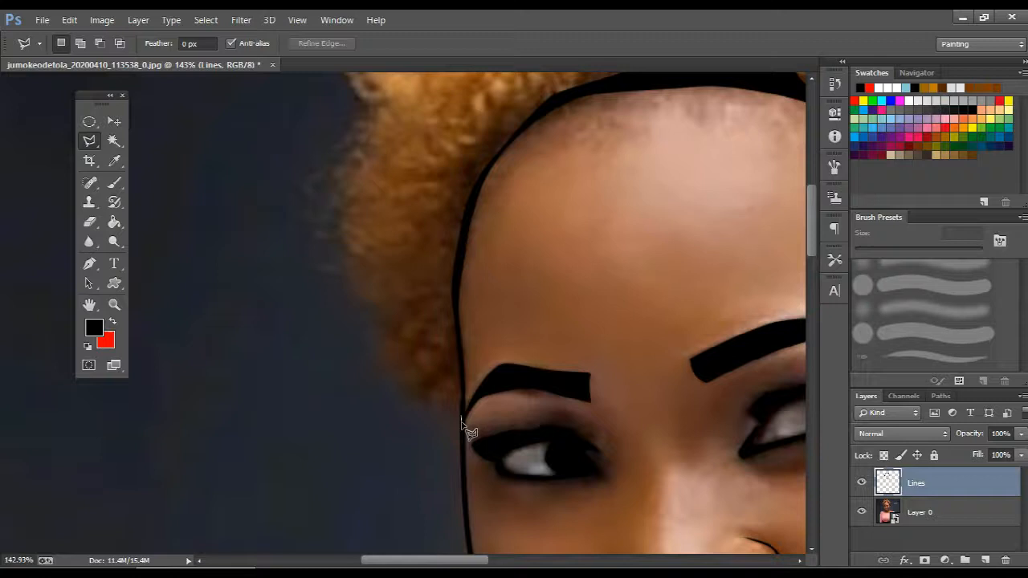
{"action": "scroll", "coordinate": [462, 423], "scroll_direction": "down", "scroll_amount": 3}
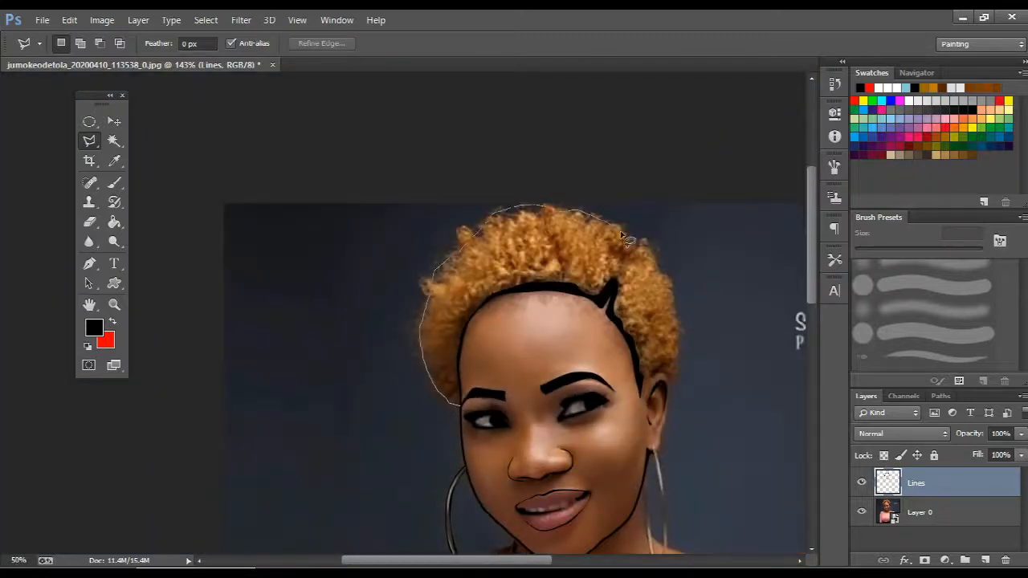
{"action": "scroll", "coordinate": [676, 390], "scroll_direction": "up", "scroll_amount": 3}
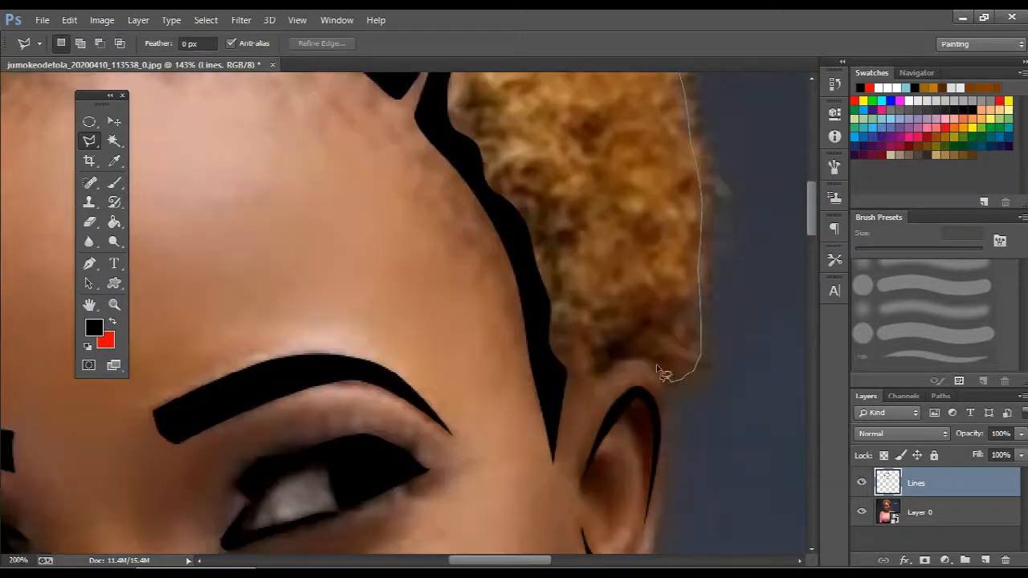
{"action": "scroll", "coordinate": [441, 109], "scroll_direction": "down", "scroll_amount": 5}
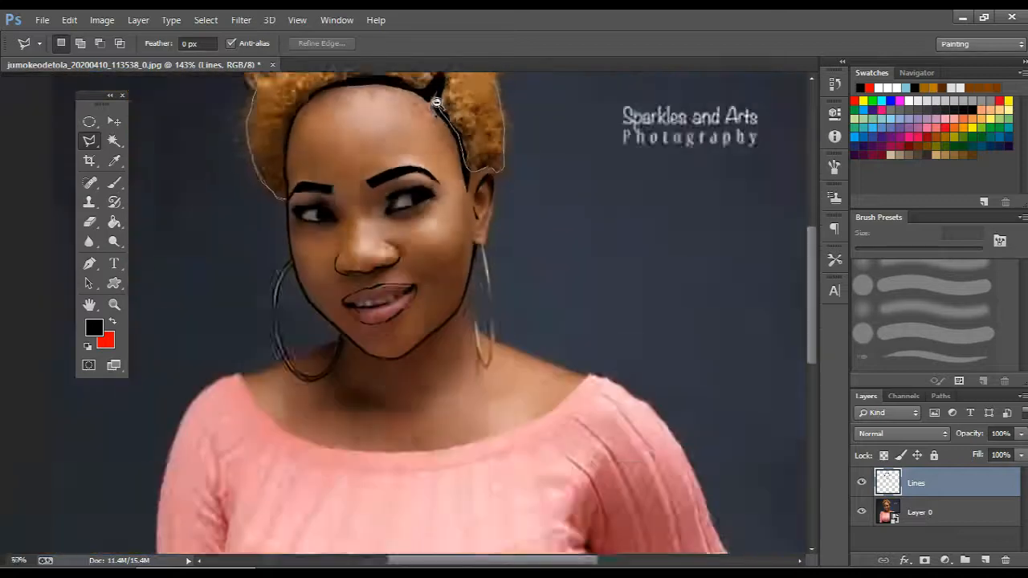
{"action": "scroll", "coordinate": [434, 101], "scroll_direction": "up", "scroll_amount": 3}
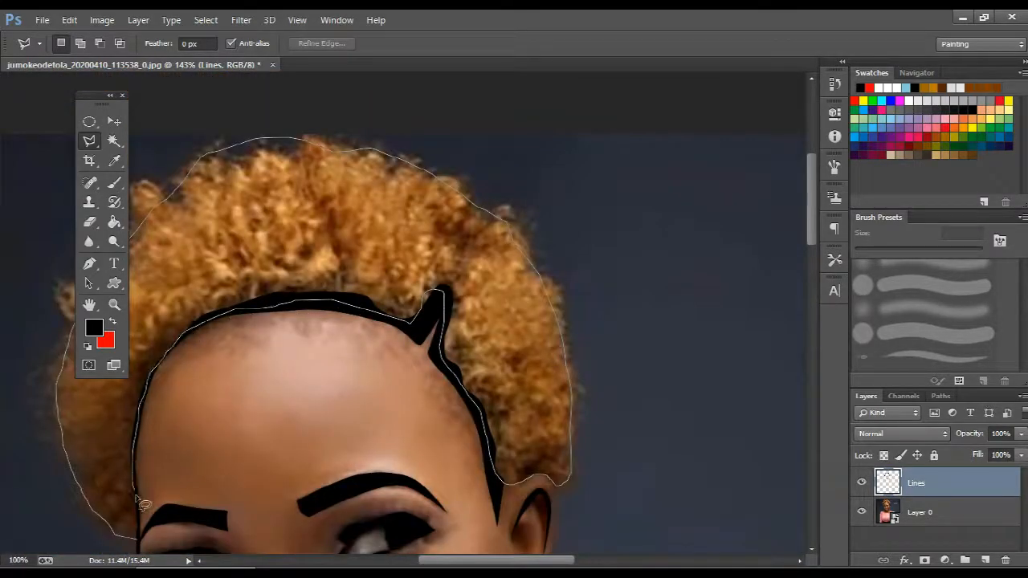
{"action": "left_click", "coordinate": [143, 504]}
Fill the hair selection with black on the Lines layer, deselect, and hide the photo layer
{"action": "scroll", "coordinate": [449, 241], "scroll_direction": "down", "scroll_amount": 3}
{"action": "scroll", "coordinate": [456, 238], "scroll_direction": "up", "scroll_amount": 2}
{"action": "key", "text": "g"}
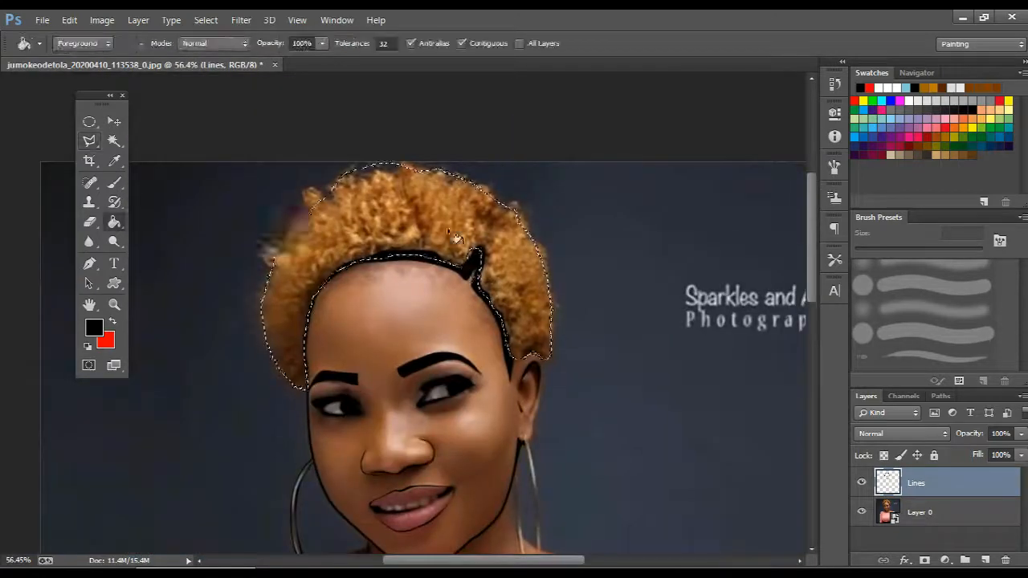
{"action": "left_click", "coordinate": [455, 239]}
{"action": "key", "text": "ctrl+d"}
{"action": "scroll", "coordinate": [456, 238], "scroll_direction": "down", "scroll_amount": 3}
{"action": "left_click", "coordinate": [860, 511]}
{"action": "scroll", "coordinate": [370, 299], "scroll_direction": "down", "scroll_amount": 2}
{"action": "scroll", "coordinate": [370, 298], "scroll_direction": "up", "scroll_amount": 6}
Paint over the gaps between the hair fill and the hairline with a 25 px black brush
{"action": "key", "text": "b"}
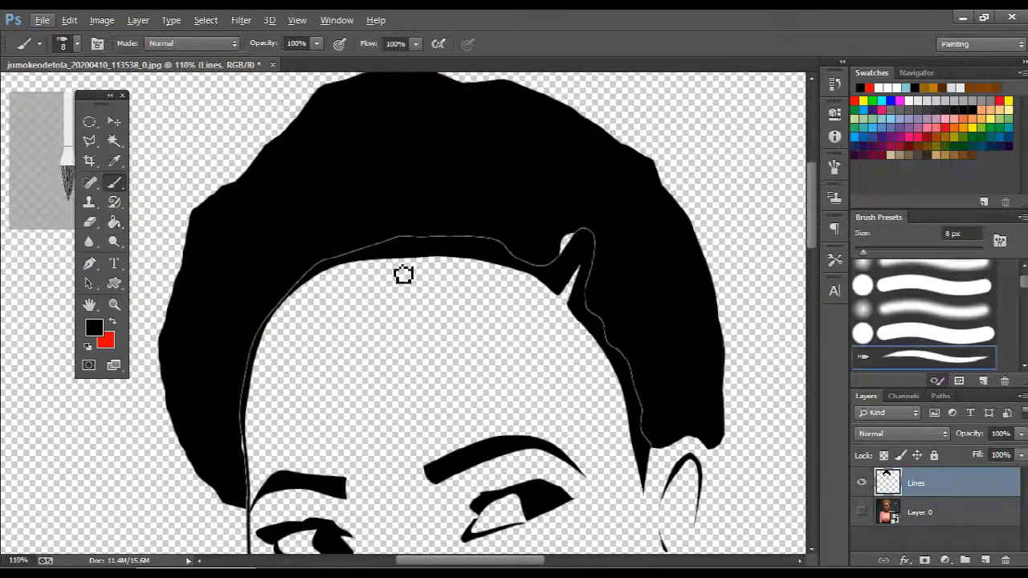
{"action": "key", "text": "]"}
{"action": "key", "text": "]"}
{"action": "key", "text": "]"}
{"action": "key", "text": "]"}
{"action": "key", "text": "]"}
{"action": "mouse_move", "coordinate": [459, 234]}
{"action": "left_mouse_down"}
{"action": "mouse_move", "coordinate": [555, 248]}
{"action": "mouse_move", "coordinate": [310, 273]}
{"action": "mouse_move", "coordinate": [239, 452]}
{"action": "mouse_move", "coordinate": [245, 510]}
{"action": "left_mouse_up"}
{"action": "mouse_move", "coordinate": [603, 328]}
{"action": "left_mouse_down"}
{"action": "mouse_move", "coordinate": [656, 444]}
{"action": "mouse_move", "coordinate": [587, 229]}
{"action": "left_mouse_up"}
{"action": "left_click_drag", "start_coordinate": [253, 339], "coordinate": [243, 498]}
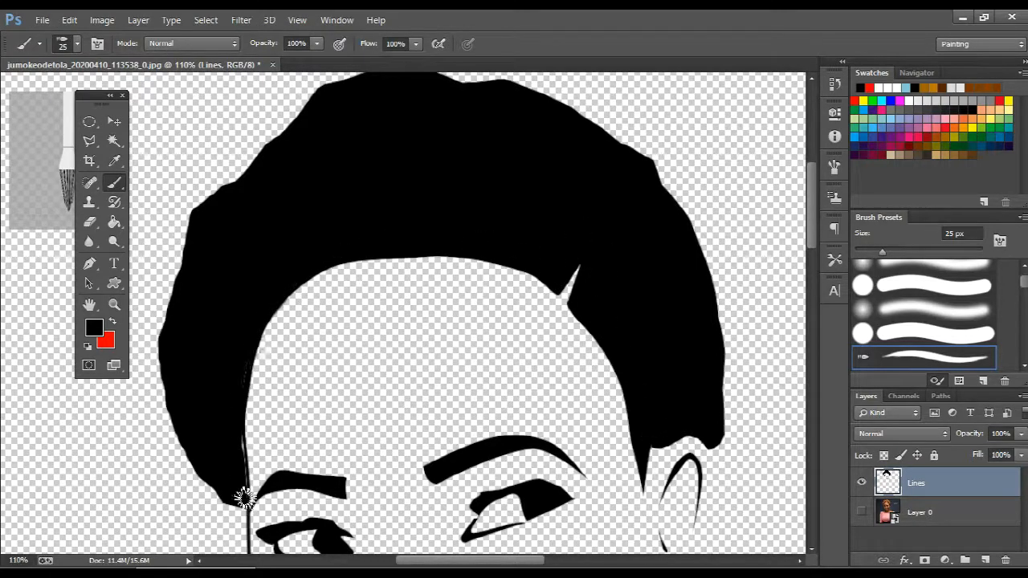
{"action": "left_click_drag", "start_coordinate": [246, 450], "coordinate": [252, 495]}
{"action": "mouse_move", "coordinate": [298, 287]}
{"action": "left_mouse_down"}
{"action": "mouse_move", "coordinate": [243, 367]}
{"action": "mouse_move", "coordinate": [248, 476]}
{"action": "left_mouse_up"}
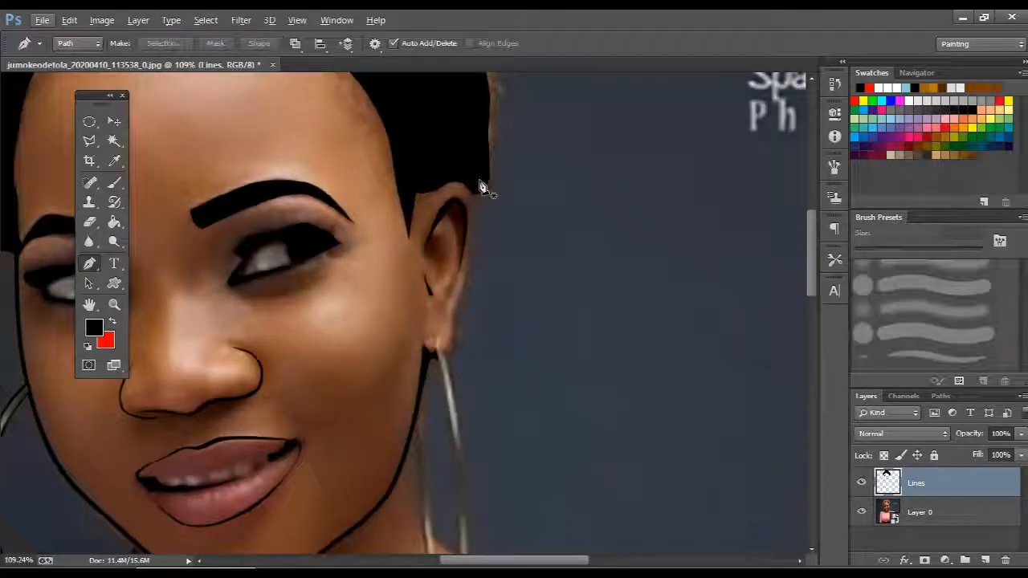
Trace the ear's outer edge with the Pen tool from the hair to the earlobe and stroke it in black
{"action": "left_click", "coordinate": [475, 184]}
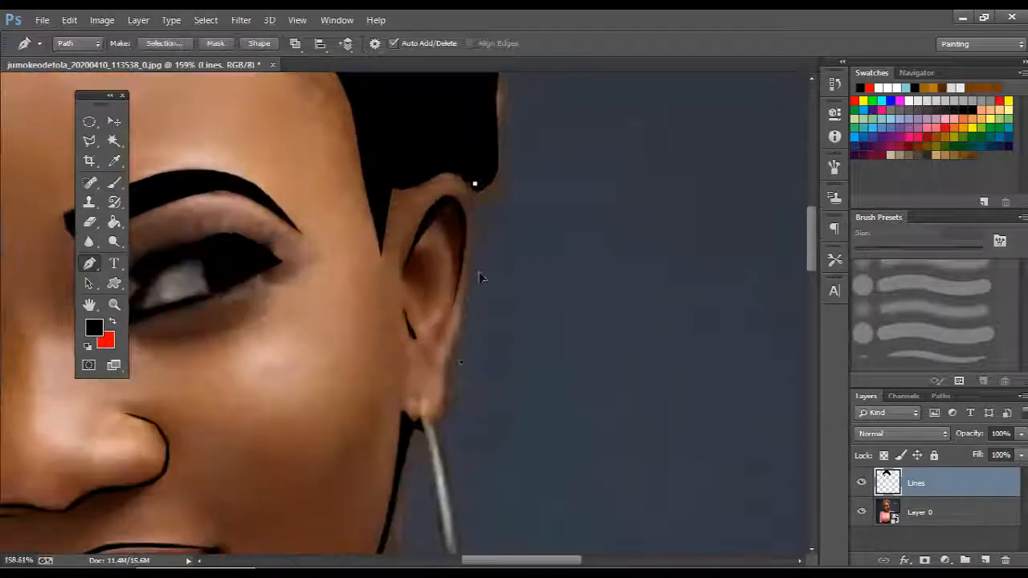
{"action": "mouse_move", "coordinate": [426, 415]}
{"action": "left_mouse_down"}
{"action": "mouse_move", "coordinate": [437, 434]}
{"action": "mouse_move", "coordinate": [452, 404]}
{"action": "left_mouse_up"}
{"action": "scroll", "coordinate": [459, 369], "scroll_direction": "up", "scroll_amount": 3}
{"action": "key", "text": "ctrl+z"}
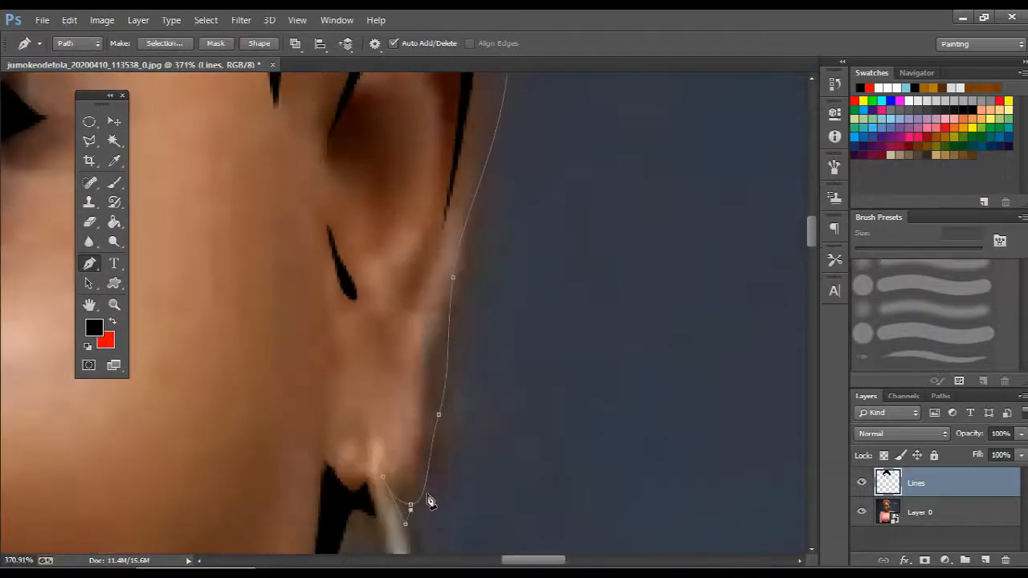
{"action": "scroll", "coordinate": [448, 313], "scroll_direction": "up", "scroll_amount": 4}
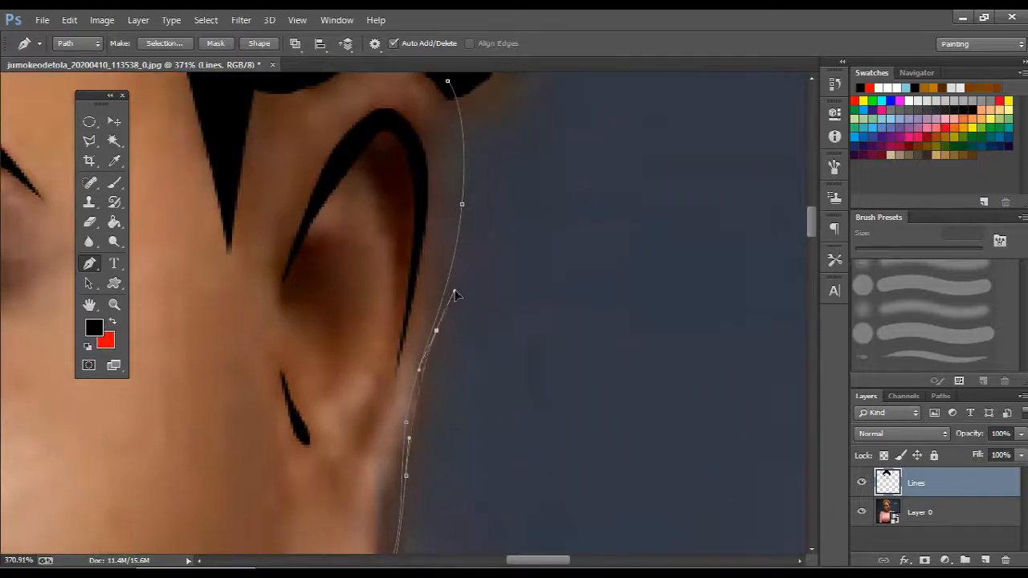
{"action": "scroll", "coordinate": [472, 247], "scroll_direction": "up", "scroll_amount": 3}
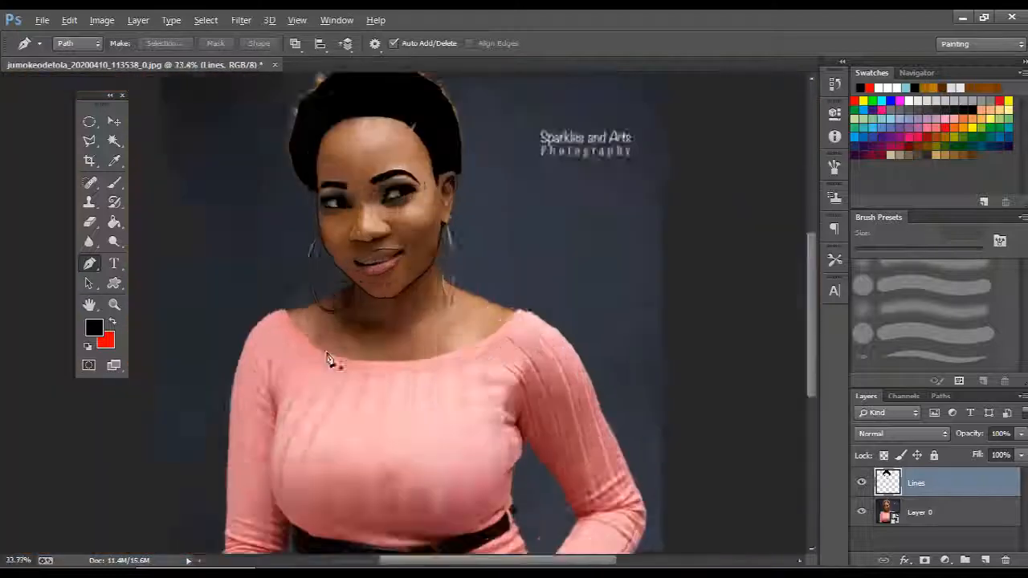
Trace the body outline from the photo-left earring over the shoulder, down the sleeve and up the arm's inner side
{"action": "left_click", "coordinate": [298, 240]}
{"action": "left_click", "coordinate": [233, 263]}
{"action": "left_click_drag", "start_coordinate": [187, 273], "coordinate": [170, 288]}
{"action": "scroll", "coordinate": [291, 371], "scroll_direction": "down", "scroll_amount": 3}
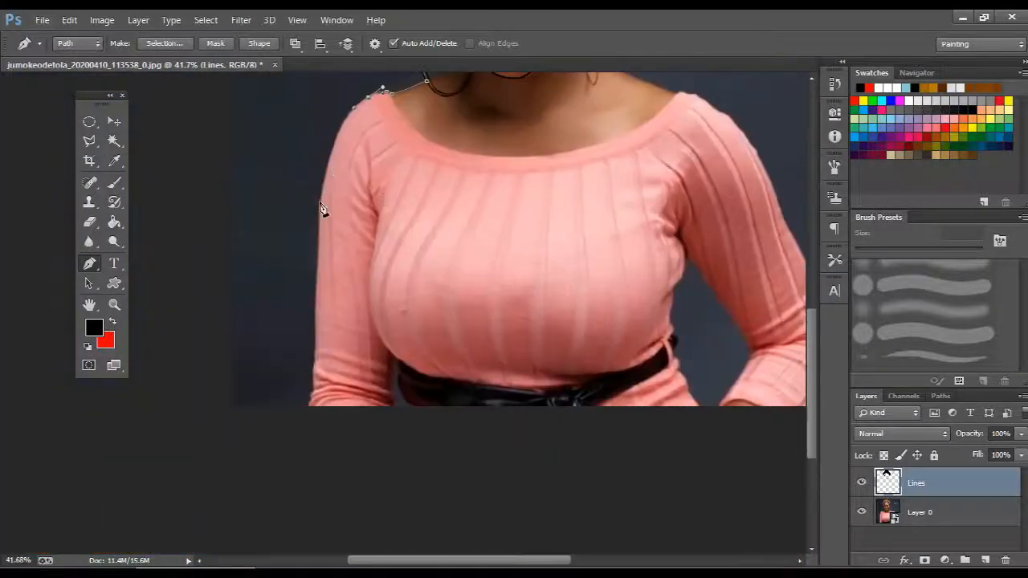
{"action": "left_click_drag", "start_coordinate": [323, 185], "coordinate": [315, 246]}
{"action": "left_click", "coordinate": [391, 355]}
{"action": "scroll", "coordinate": [389, 353], "scroll_direction": "up", "scroll_amount": 3}
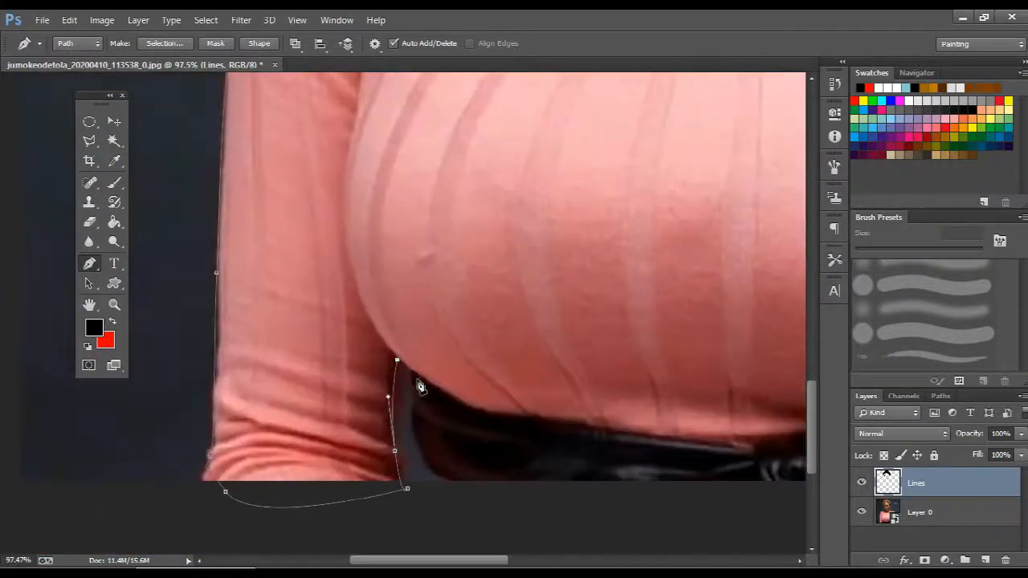
Continue the body path up the photo-right side of the waist, past the belt, to the armpit
{"action": "scroll", "coordinate": [426, 466], "scroll_direction": "down", "scroll_amount": 3}
{"action": "scroll", "coordinate": [488, 477], "scroll_direction": "up", "scroll_amount": 5}
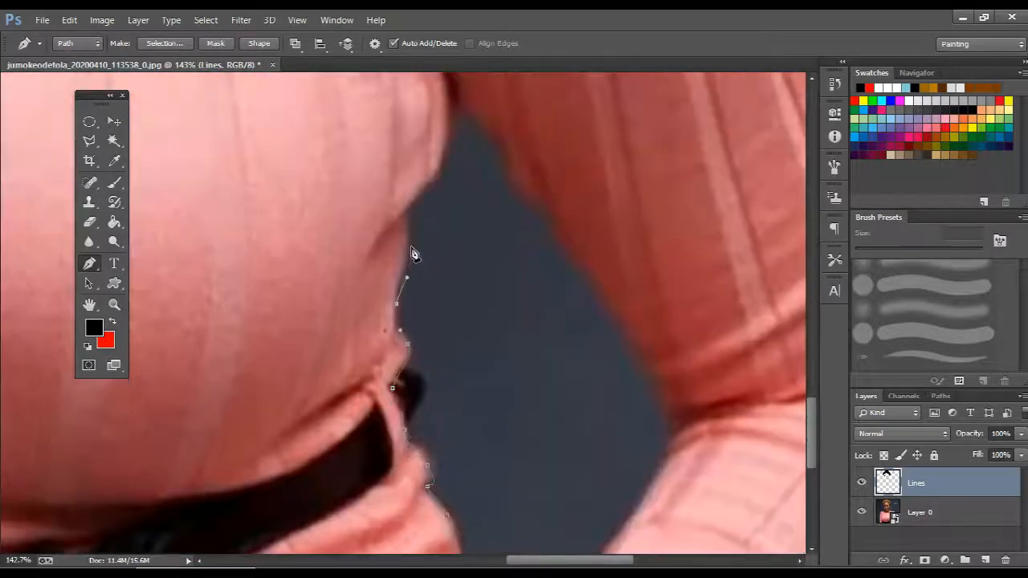
{"action": "left_click", "coordinate": [404, 234]}
{"action": "left_click_drag", "start_coordinate": [415, 205], "coordinate": [434, 182]}
{"action": "left_click_drag", "start_coordinate": [463, 136], "coordinate": [430, 252]}
Extend the body path down the photo-right sleeve's inner edge, around the elbow bend and past the photo's bottom edge
{"action": "left_click_drag", "start_coordinate": [417, 236], "coordinate": [495, 314]}
{"action": "left_click_drag", "start_coordinate": [526, 380], "coordinate": [568, 436]}
{"action": "left_click_drag", "start_coordinate": [586, 472], "coordinate": [589, 286]}
{"action": "left_click", "coordinate": [545, 441]}
{"action": "left_click", "coordinate": [485, 528]}
{"action": "scroll", "coordinate": [482, 540], "scroll_direction": "down", "scroll_amount": 4}
{"action": "left_click", "coordinate": [550, 550]}
{"action": "scroll", "coordinate": [596, 537], "scroll_direction": "up", "scroll_amount": 4}
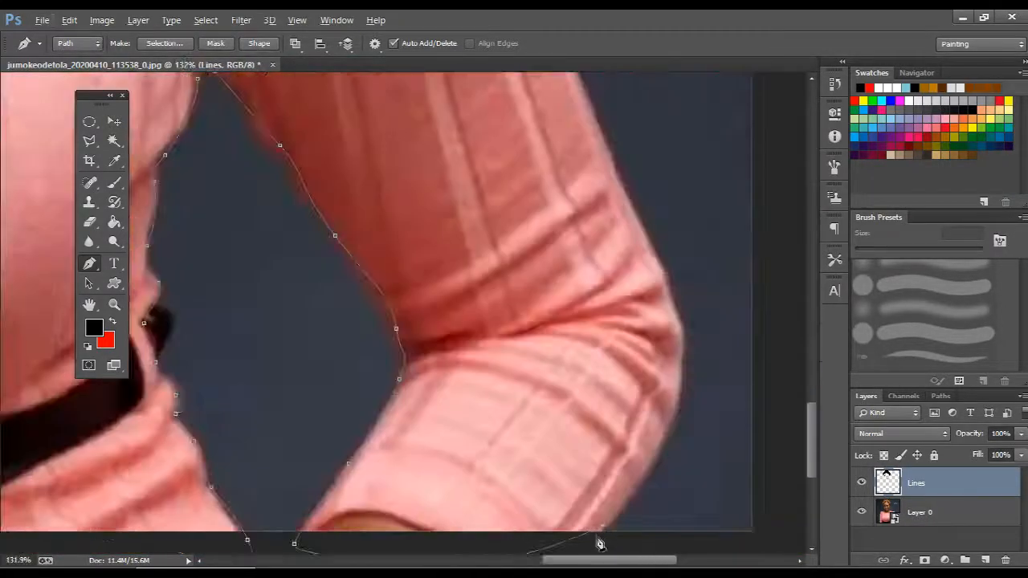
Trace the photo-right sleeve's outer edge upward, over the shoulder and along the bare shoulder to the neck by the earring
{"action": "left_click", "coordinate": [607, 529]}
{"action": "left_click_drag", "start_coordinate": [671, 393], "coordinate": [665, 480]}
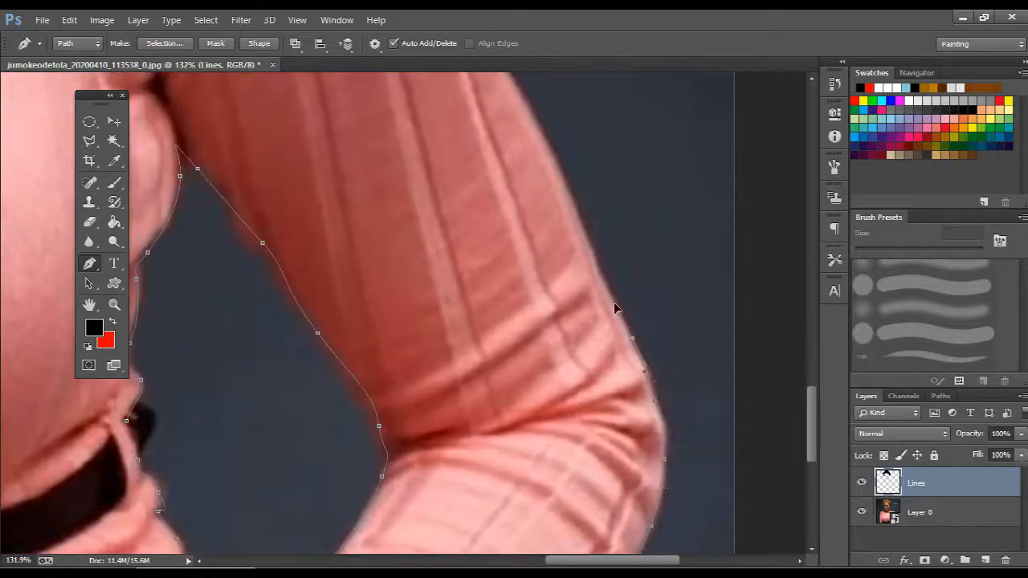
{"action": "left_click_drag", "start_coordinate": [614, 302], "coordinate": [657, 521]}
{"action": "left_click_drag", "start_coordinate": [560, 314], "coordinate": [599, 471]}
{"action": "left_click_drag", "start_coordinate": [573, 392], "coordinate": [618, 501]}
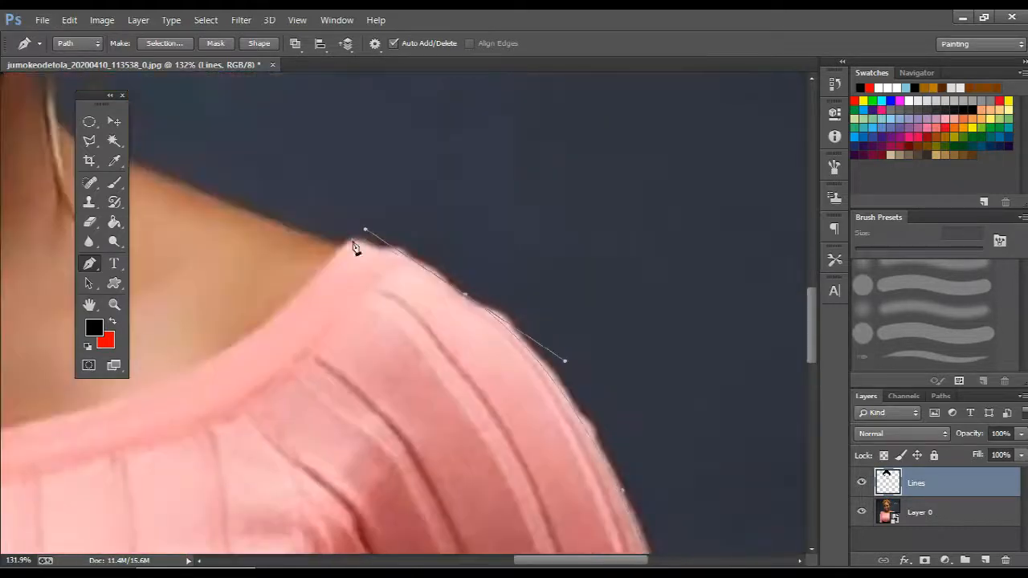
{"action": "left_click_drag", "start_coordinate": [354, 248], "coordinate": [567, 457]}
{"action": "left_click", "coordinate": [329, 363]}
{"action": "scroll", "coordinate": [329, 361], "scroll_direction": "down", "scroll_amount": 3}
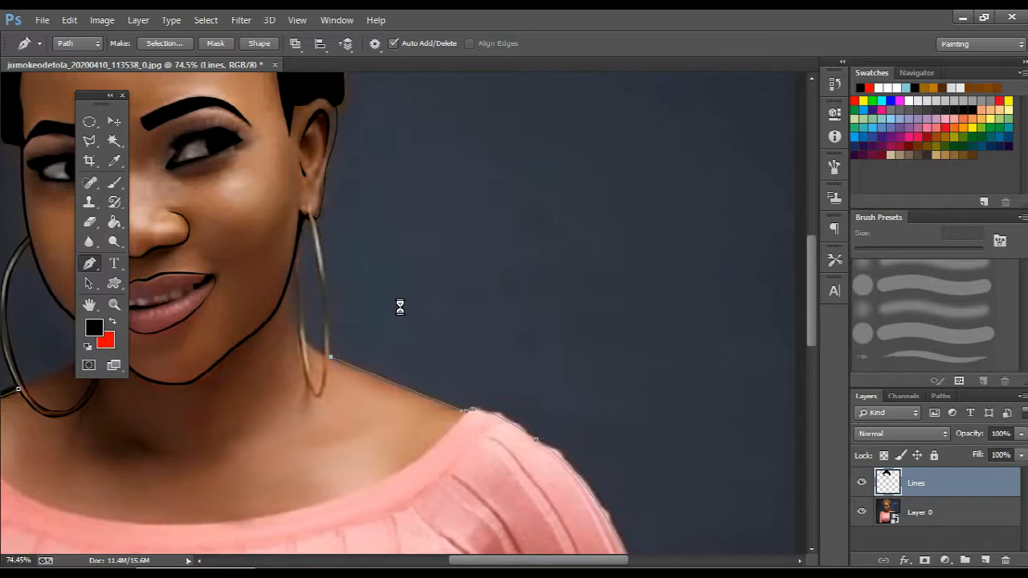
Stroke the body outline path in black on the Lines layer with an 8 px brush
{"action": "key", "text": "ctrl+z"}
{"action": "scroll", "coordinate": [334, 241], "scroll_direction": "down", "scroll_amount": 4}
{"action": "key", "text": "b"}
{"action": "right_click", "coordinate": [360, 239]}
{"action": "left_click", "coordinate": [482, 250]}
{"action": "key", "text": "BackSpace"}
{"action": "key", "text": "Return"}
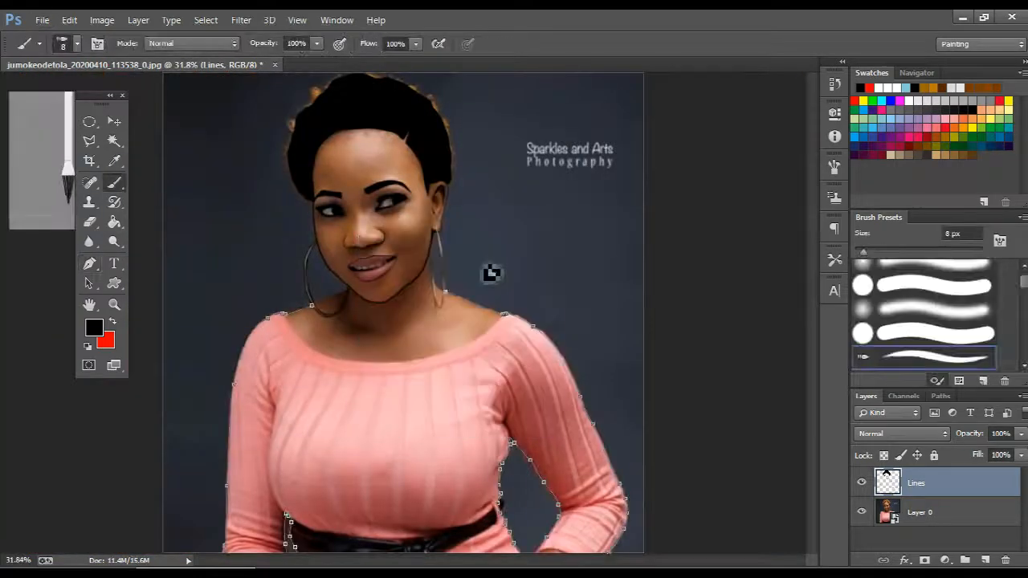
{"action": "key", "text": "p"}
{"action": "right_click", "coordinate": [491, 274]}
{"action": "left_click", "coordinate": [530, 306]}
{"action": "key", "text": "Return"}
{"action": "scroll", "coordinate": [540, 320], "scroll_direction": "up", "scroll_amount": 5}
{"action": "scroll", "coordinate": [482, 321], "scroll_direction": "down", "scroll_amount": 7}
{"action": "key", "text": "Return"}
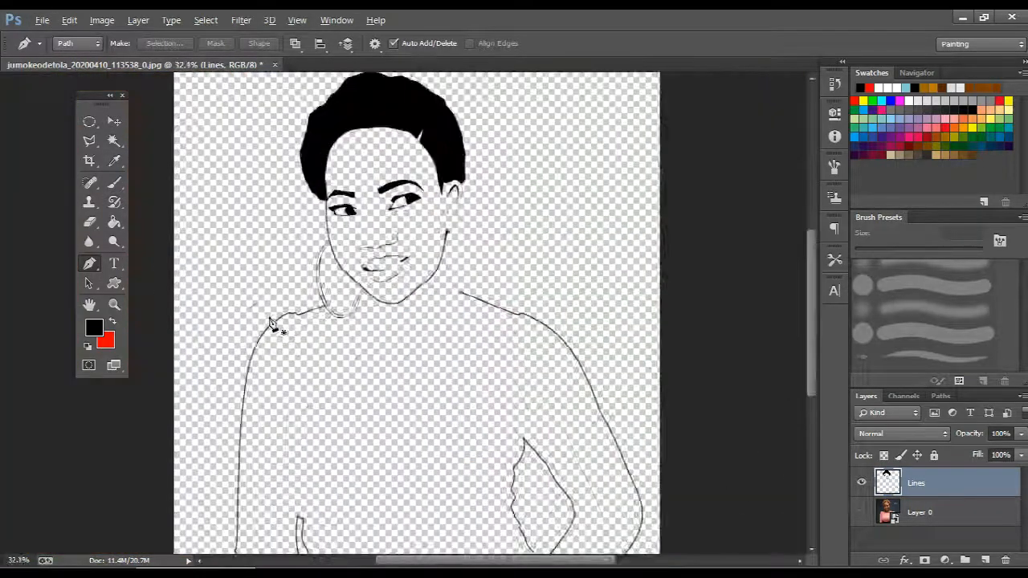
Trace the photo-right hoop earring's outer edge from the earlobe around the bottom and up to the jawline
{"action": "scroll", "coordinate": [275, 329], "scroll_direction": "up", "scroll_amount": 2}
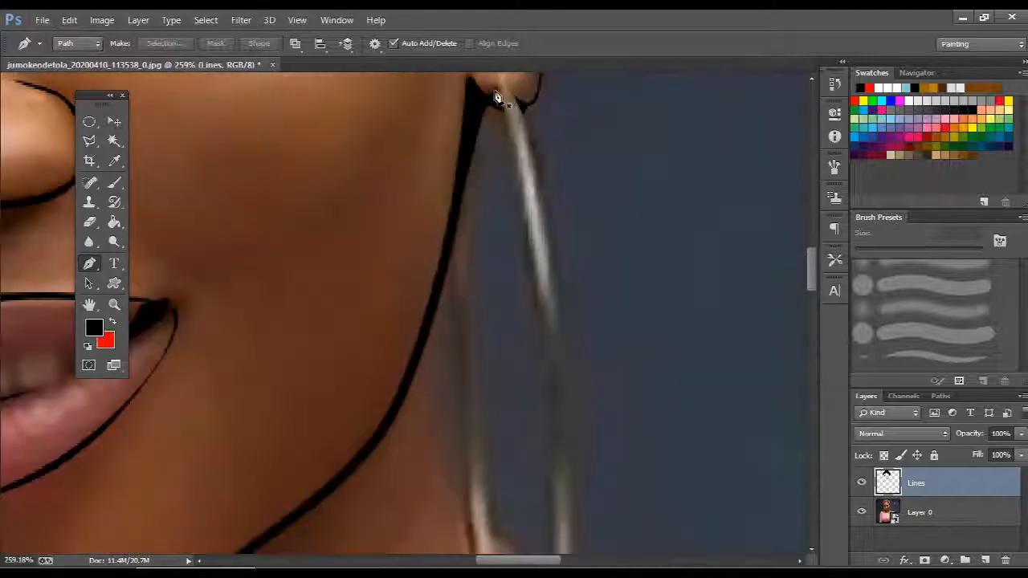
{"action": "left_click", "coordinate": [497, 89]}
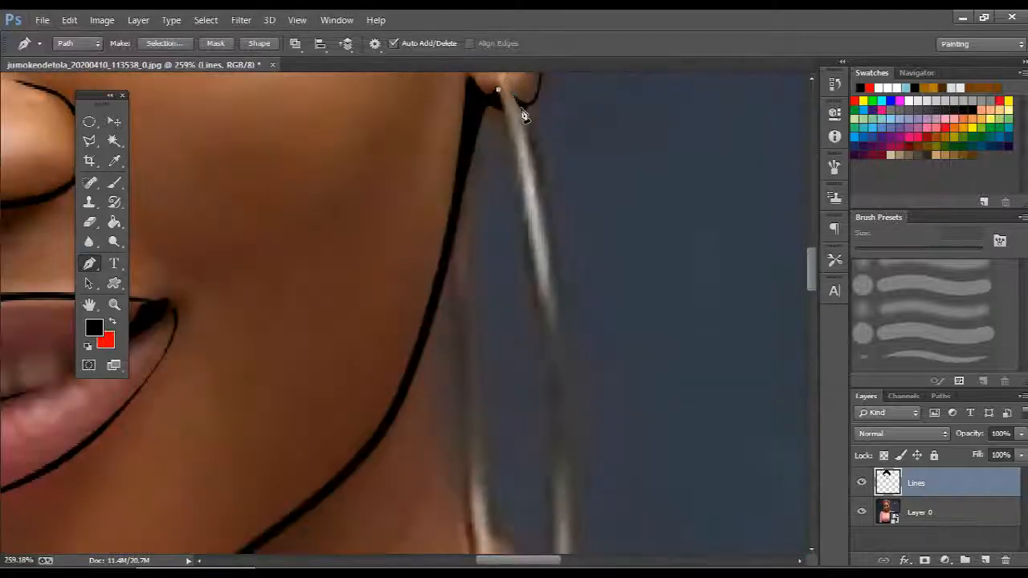
{"action": "left_click_drag", "start_coordinate": [557, 293], "coordinate": [565, 379]}
{"action": "left_click_drag", "start_coordinate": [565, 378], "coordinate": [523, 198]}
{"action": "left_click_drag", "start_coordinate": [529, 339], "coordinate": [527, 435]}
{"action": "left_click_drag", "start_coordinate": [528, 435], "coordinate": [541, 246]}
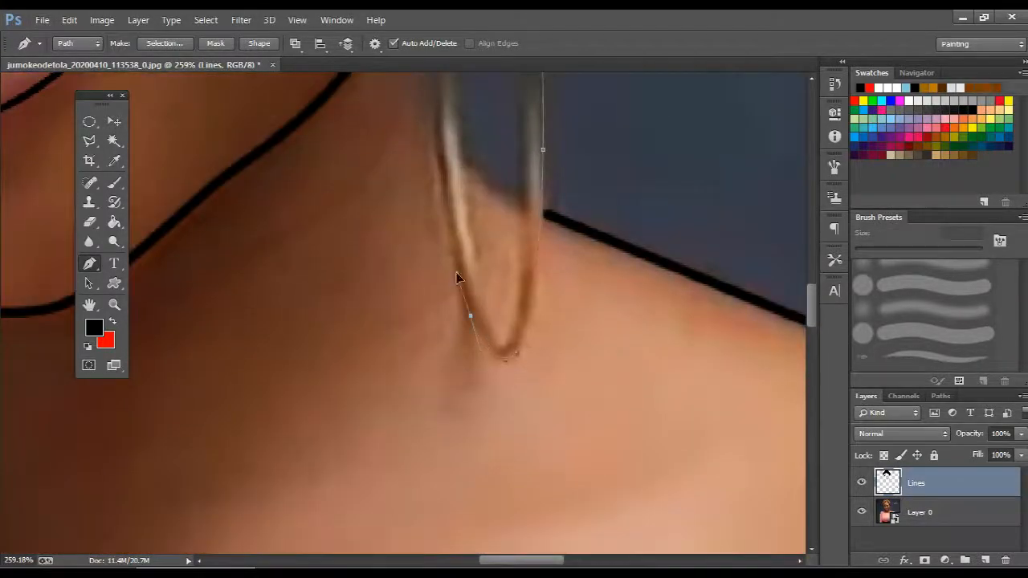
{"action": "left_click_drag", "start_coordinate": [451, 154], "coordinate": [462, 439]}
{"action": "left_click_drag", "start_coordinate": [440, 323], "coordinate": [433, 172]}
{"action": "mouse_move", "coordinate": [443, 133]}
{"action": "left_mouse_down"}
{"action": "mouse_move", "coordinate": [437, 358]}
{"action": "mouse_move", "coordinate": [444, 138]}
{"action": "left_mouse_up"}
{"action": "left_click", "coordinate": [447, 284]}
Trace the photo-right hoop's inner edge back around the bottom and close the path at the earlobe
{"action": "left_click_drag", "start_coordinate": [452, 318], "coordinate": [457, 197]}
{"action": "left_click_drag", "start_coordinate": [476, 337], "coordinate": [508, 412]}
{"action": "left_click_drag", "start_coordinate": [534, 137], "coordinate": [512, 348]}
{"action": "left_click_drag", "start_coordinate": [498, 314], "coordinate": [495, 247]}
{"action": "left_click_drag", "start_coordinate": [490, 227], "coordinate": [521, 485]}
{"action": "left_click_drag", "start_coordinate": [490, 325], "coordinate": [481, 280]}
{"action": "left_click", "coordinate": [476, 255]}
Fill the photo-right hoop earring path with black on the Lines layer
{"action": "key", "text": "ctrl+Return"}
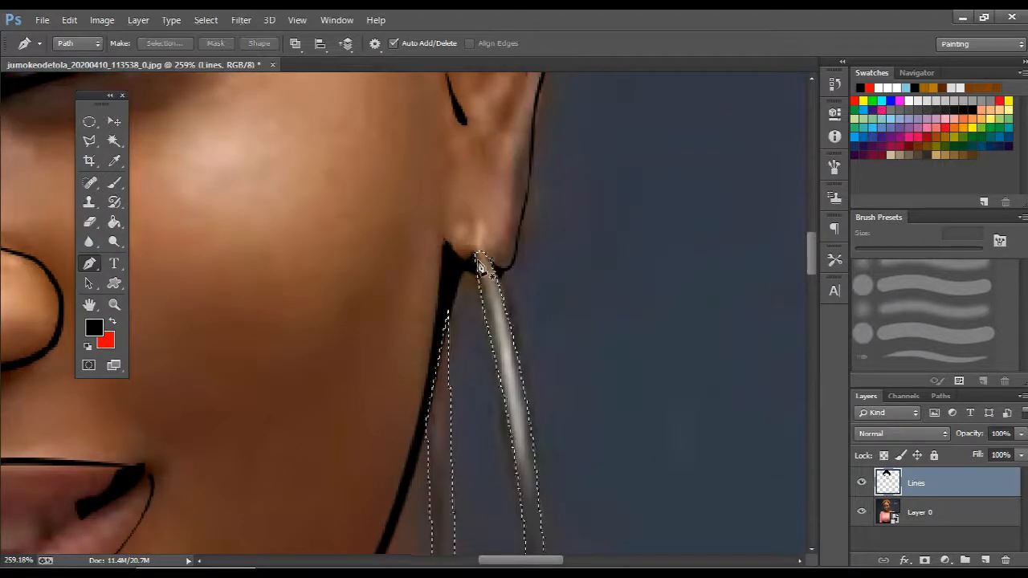
{"action": "scroll", "coordinate": [479, 265], "scroll_direction": "down", "scroll_amount": 5}
{"action": "key", "text": "ctrl+z"}
{"action": "right_click", "coordinate": [479, 265]}
{"action": "left_click", "coordinate": [516, 287]}
{"action": "left_click", "coordinate": [823, 133]}
{"action": "key", "text": "Return"}
{"action": "scroll", "coordinate": [378, 278], "scroll_direction": "down", "scroll_amount": 3}
{"action": "scroll", "coordinate": [415, 268], "scroll_direction": "up", "scroll_amount": 5}
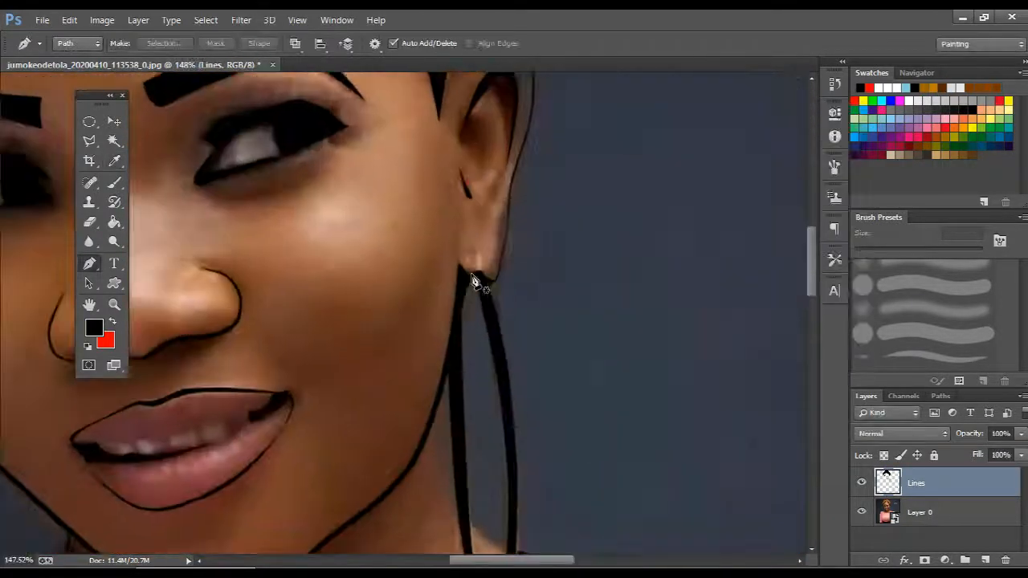
Start an inset path on the black photo-right hoop, from the earlobe down its outer edge to the bottom
{"action": "scroll", "coordinate": [472, 275], "scroll_direction": "up", "scroll_amount": 6}
{"action": "left_click_drag", "start_coordinate": [476, 296], "coordinate": [454, 165]}
{"action": "left_click", "coordinate": [490, 170]}
{"action": "left_click_drag", "start_coordinate": [524, 286], "coordinate": [522, 138]}
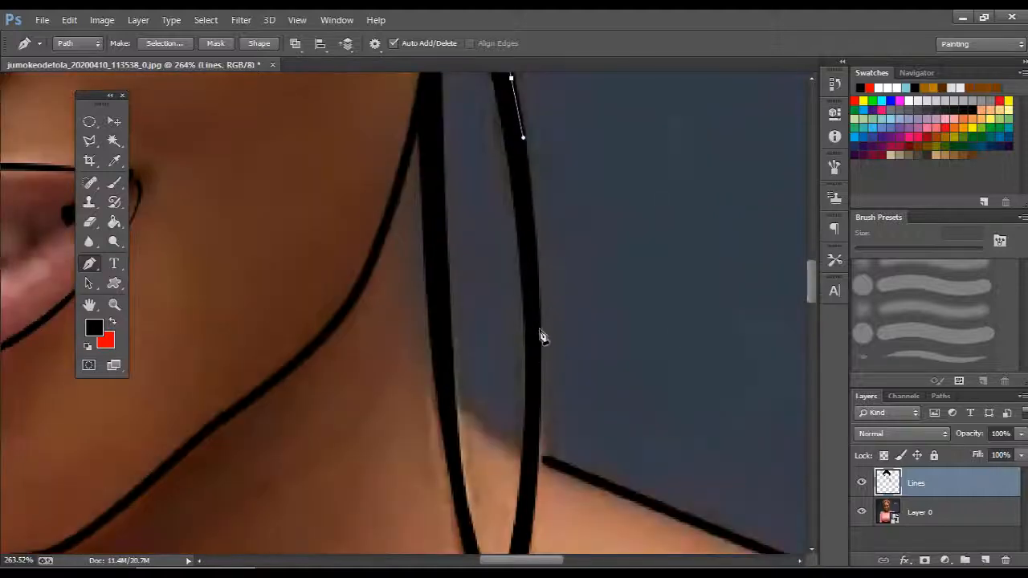
{"action": "left_click_drag", "start_coordinate": [539, 348], "coordinate": [537, 385]}
{"action": "left_click_drag", "start_coordinate": [544, 499], "coordinate": [520, 346]}
{"action": "left_click_drag", "start_coordinate": [508, 372], "coordinate": [501, 378]}
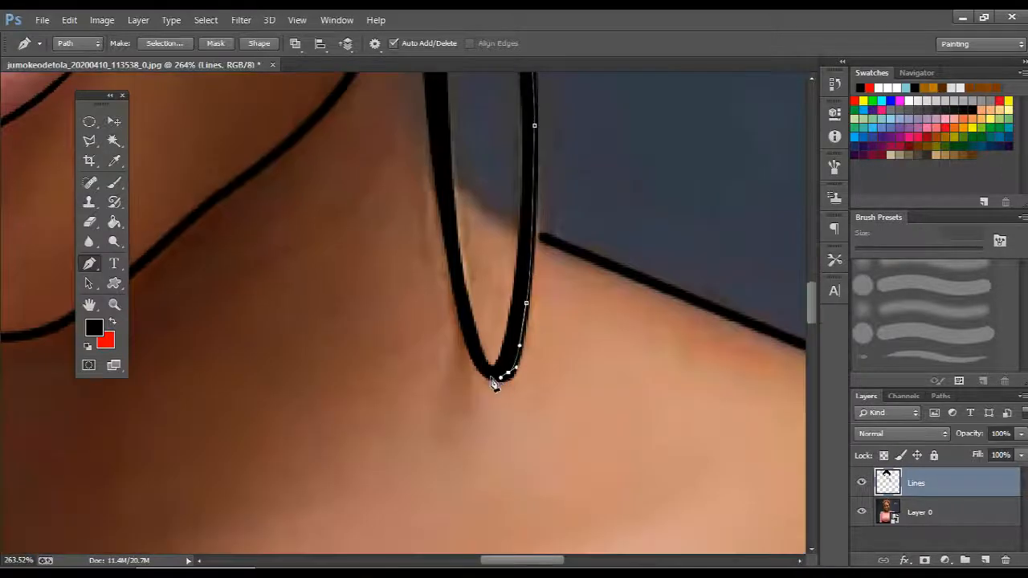
Continue the inset path from the hoop's bottom up its face-side edge to the jawline
{"action": "left_click_drag", "start_coordinate": [469, 249], "coordinate": [453, 405]}
{"action": "left_click_drag", "start_coordinate": [417, 277], "coordinate": [411, 143]}
{"action": "key", "text": "ctrl+z"}
{"action": "left_click_drag", "start_coordinate": [436, 398], "coordinate": [425, 354]}
{"action": "left_click_drag", "start_coordinate": [420, 200], "coordinate": [444, 382]}
{"action": "left_click_drag", "start_coordinate": [431, 300], "coordinate": [429, 229]}
{"action": "left_click", "coordinate": [439, 190]}
Run the inset path back along the hoop's inner edge around the bottom and close it at the earlobe
{"action": "left_click_drag", "start_coordinate": [444, 277], "coordinate": [436, 163]}
{"action": "left_click_drag", "start_coordinate": [442, 279], "coordinate": [442, 329]}
{"action": "left_click_drag", "start_coordinate": [449, 393], "coordinate": [462, 417]}
{"action": "left_click_drag", "start_coordinate": [475, 409], "coordinate": [481, 396]}
{"action": "left_click_drag", "start_coordinate": [487, 345], "coordinate": [488, 484]}
{"action": "left_click_drag", "start_coordinate": [499, 270], "coordinate": [558, 541]}
{"action": "left_click_drag", "start_coordinate": [527, 320], "coordinate": [514, 262]}
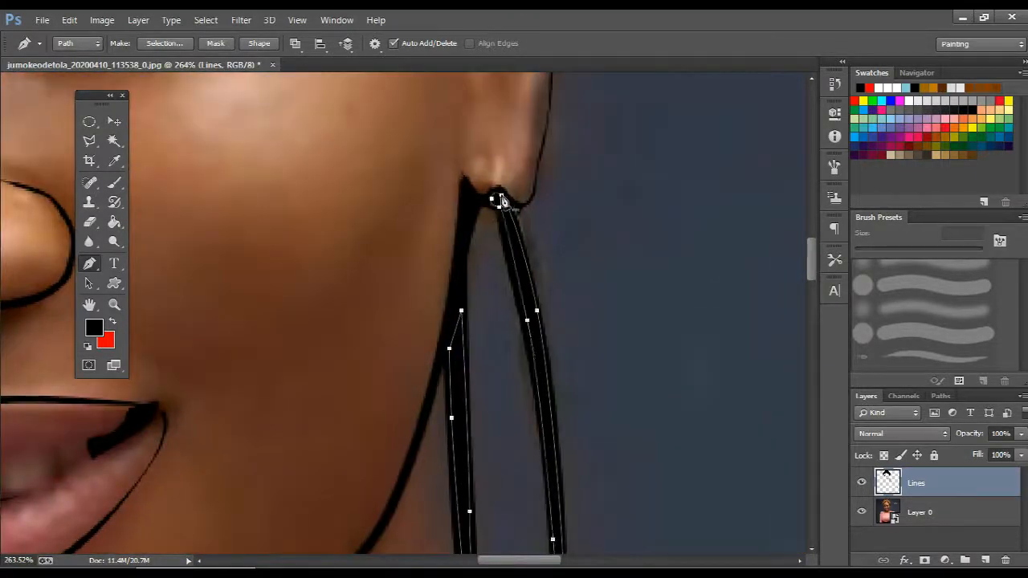
Turn the inset hoop path into a selection, delete that area from the Lines layer and deselect
{"action": "key", "text": "ctrl+Return"}
{"action": "key", "text": "Delete"}
{"action": "key", "text": "ctrl+d"}
{"action": "scroll", "coordinate": [508, 240], "scroll_direction": "down", "scroll_amount": 12}
{"action": "key", "text": "w"}
{"action": "key", "text": "Escape"}
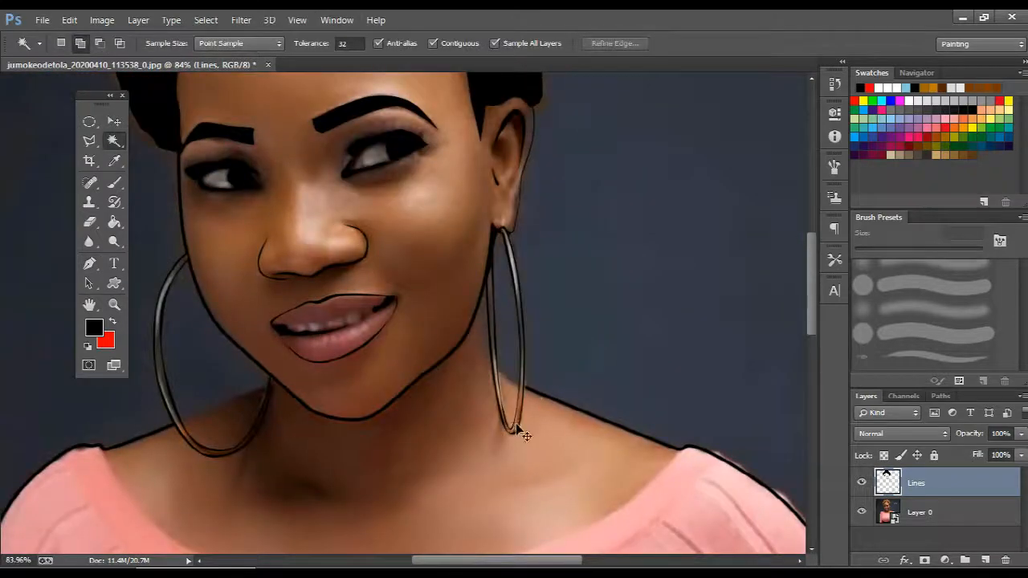
Trace the shoulder line visible inside the photo-right hoop and stroke it in black
{"action": "scroll", "coordinate": [523, 435], "scroll_direction": "up", "scroll_amount": 5}
{"action": "key", "text": "p"}
{"action": "left_click_drag", "start_coordinate": [544, 502], "coordinate": [492, 463]}
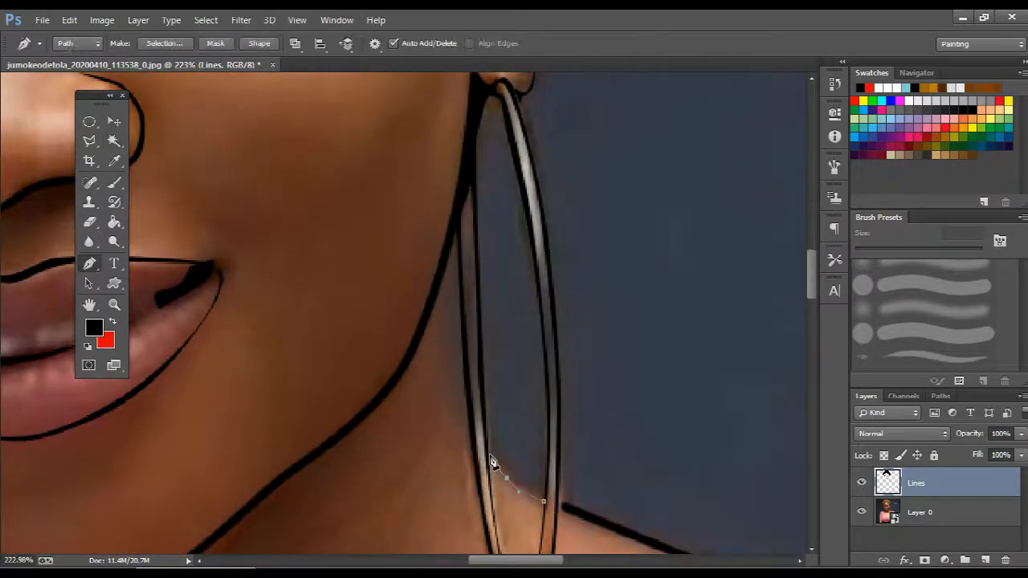
{"action": "scroll", "coordinate": [520, 493], "scroll_direction": "up", "scroll_amount": 3}
{"action": "left_click", "coordinate": [649, 239]}
{"action": "key", "text": "Return"}
{"action": "key", "text": "Return"}
{"action": "scroll", "coordinate": [645, 245], "scroll_direction": "down", "scroll_amount": 8}
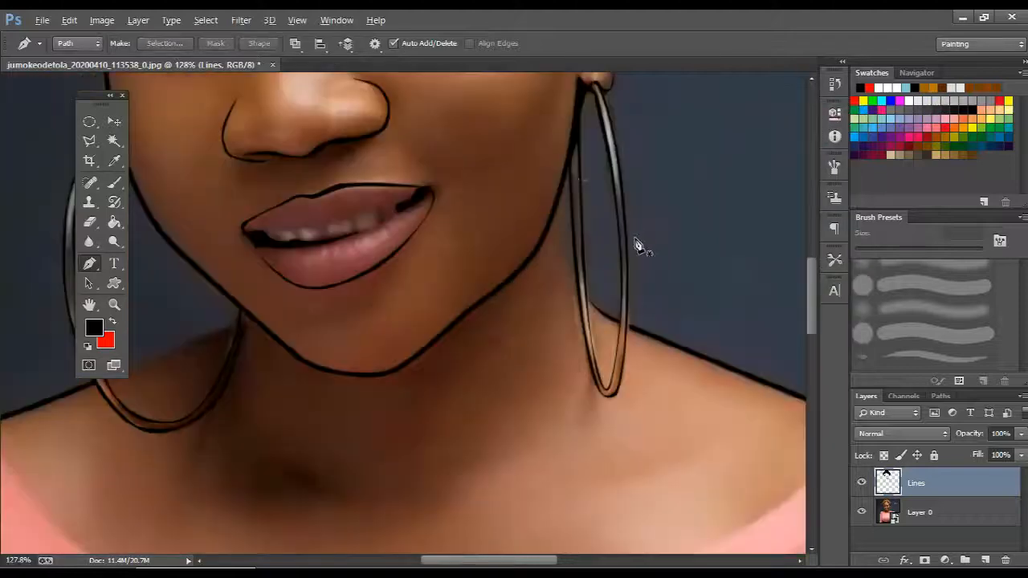
Trace the neck's edge between the jaw and the photo-right hoop and stroke the path in black
{"action": "scroll", "coordinate": [575, 172], "scroll_direction": "up", "scroll_amount": 3}
{"action": "left_click", "coordinate": [564, 181]}
{"action": "mouse_move", "coordinate": [557, 280]}
{"action": "left_mouse_down"}
{"action": "mouse_move", "coordinate": [559, 327]}
{"action": "mouse_move", "coordinate": [564, 307]}
{"action": "mouse_move", "coordinate": [541, 257]}
{"action": "left_mouse_up"}
{"action": "scroll", "coordinate": [589, 363], "scroll_direction": "up", "scroll_amount": 4}
{"action": "left_click_drag", "start_coordinate": [548, 285], "coordinate": [573, 436]}
{"action": "left_click_drag", "start_coordinate": [573, 197], "coordinate": [584, 164]}
{"action": "right_click", "coordinate": [575, 179]}
{"action": "left_click", "coordinate": [613, 290]}
{"action": "key", "text": "Return"}
{"action": "key", "text": "Return"}
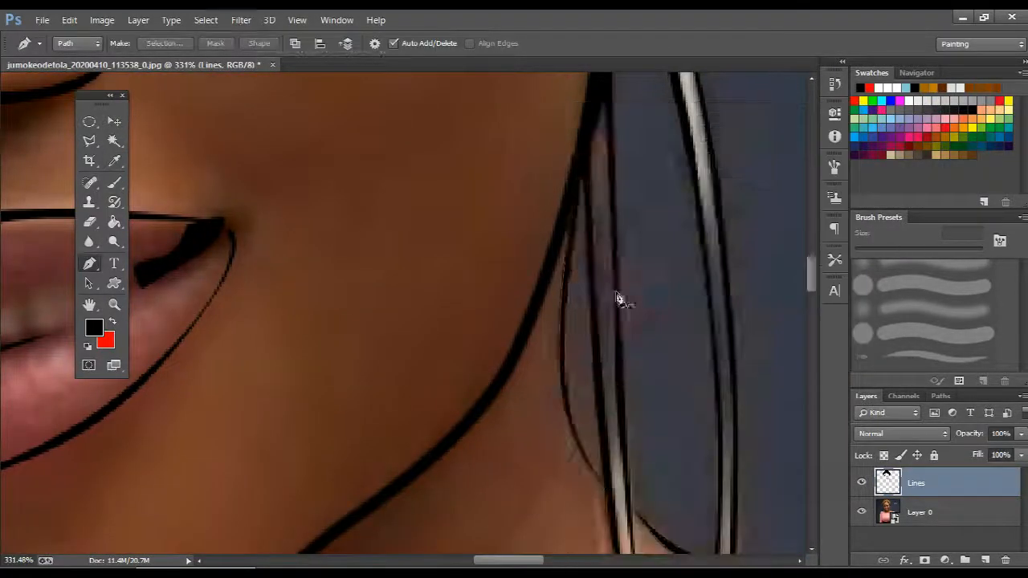
Trace the top's neckline with the Pen tool from the photo-right shoulder across the chest toward the other shoulder
{"action": "scroll", "coordinate": [616, 294], "scroll_direction": "down", "scroll_amount": 10}
{"action": "scroll", "coordinate": [452, 362], "scroll_direction": "up", "scroll_amount": 6}
{"action": "left_click", "coordinate": [681, 150]}
{"action": "left_click_drag", "start_coordinate": [511, 270], "coordinate": [421, 297]}
{"action": "left_click_drag", "start_coordinate": [320, 312], "coordinate": [536, 344]}
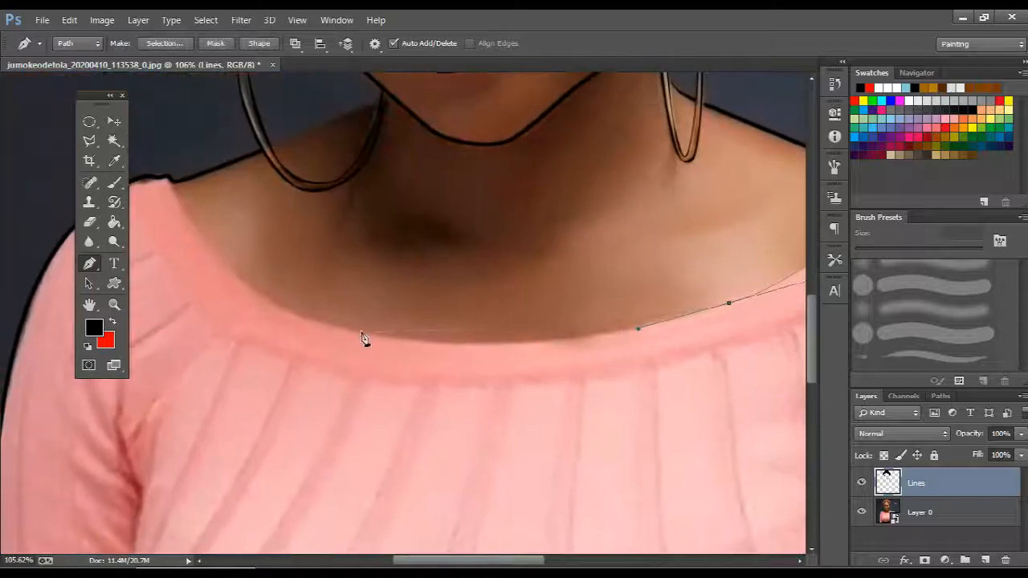
{"action": "left_click_drag", "start_coordinate": [362, 332], "coordinate": [250, 304]}
{"action": "left_click_drag", "start_coordinate": [436, 345], "coordinate": [199, 405]}
{"action": "left_click_drag", "start_coordinate": [379, 388], "coordinate": [421, 381]}
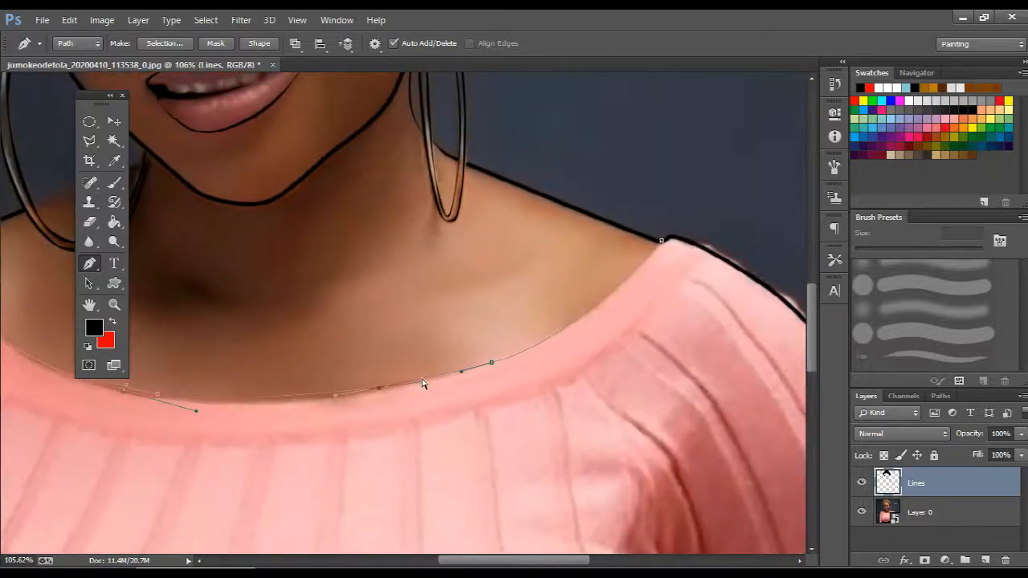
Refine the neckline path's curve toward the photo-right shoulder so it follows the fabric edge
{"action": "left_click", "coordinate": [517, 356]}
{"action": "left_click", "coordinate": [543, 339]}
{"action": "left_click", "coordinate": [565, 327]}
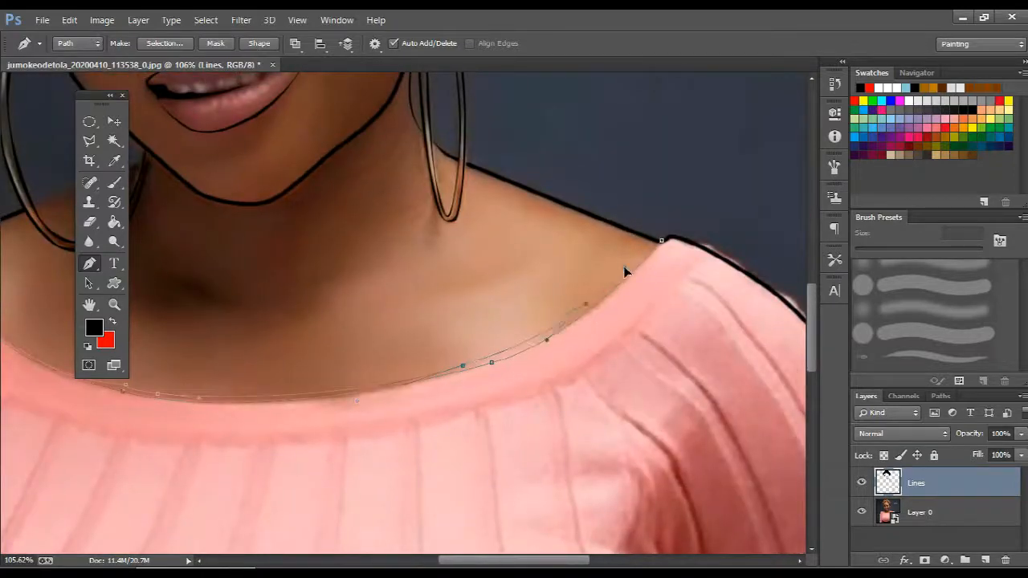
{"action": "scroll", "coordinate": [642, 265], "scroll_direction": "up", "scroll_amount": 3}
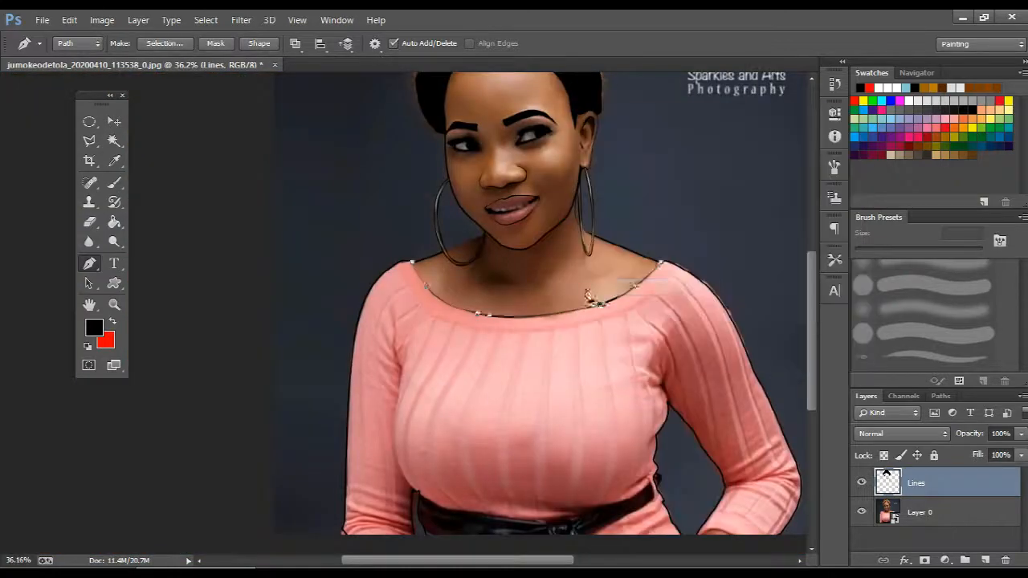
Save the document to the Desktop as a Photoshop PSD file with layers, keeping the suggested name
{"action": "scroll", "coordinate": [519, 320], "scroll_direction": "up", "scroll_amount": 4}
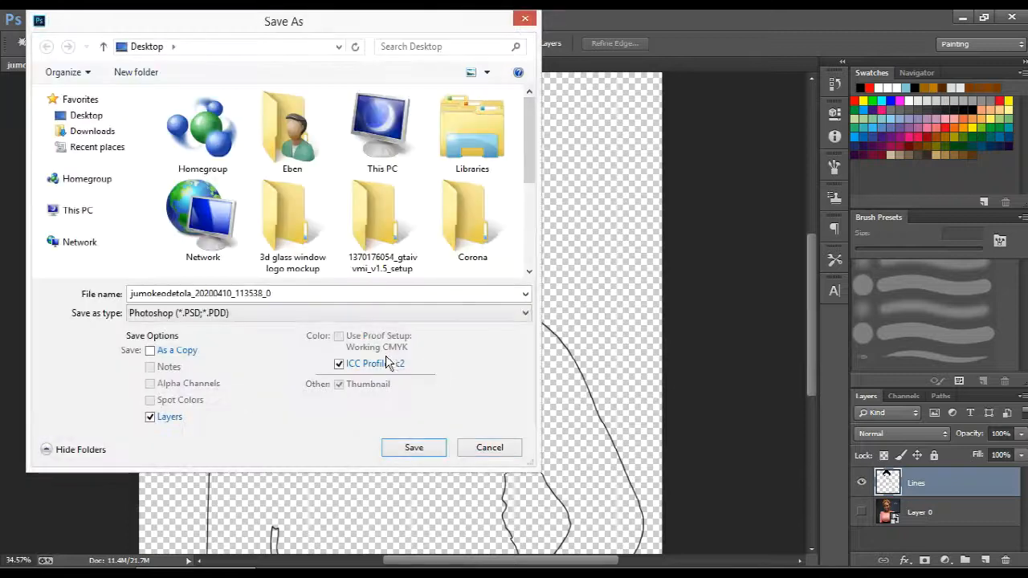
{"action": "left_click", "coordinate": [411, 447]}
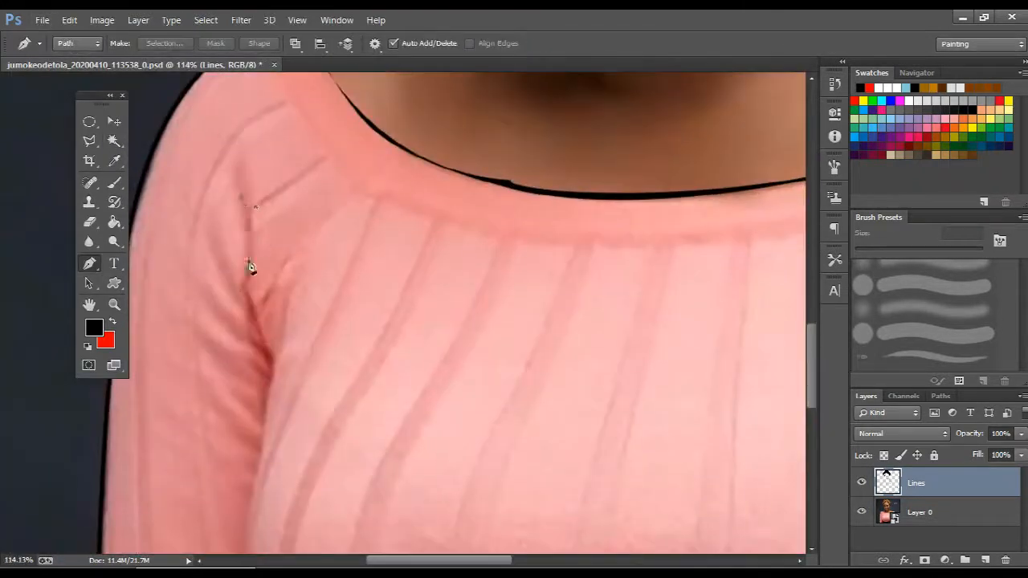
Trace the armpit creases on both sides of the top and fill them in black
{"action": "left_click", "coordinate": [270, 365]}
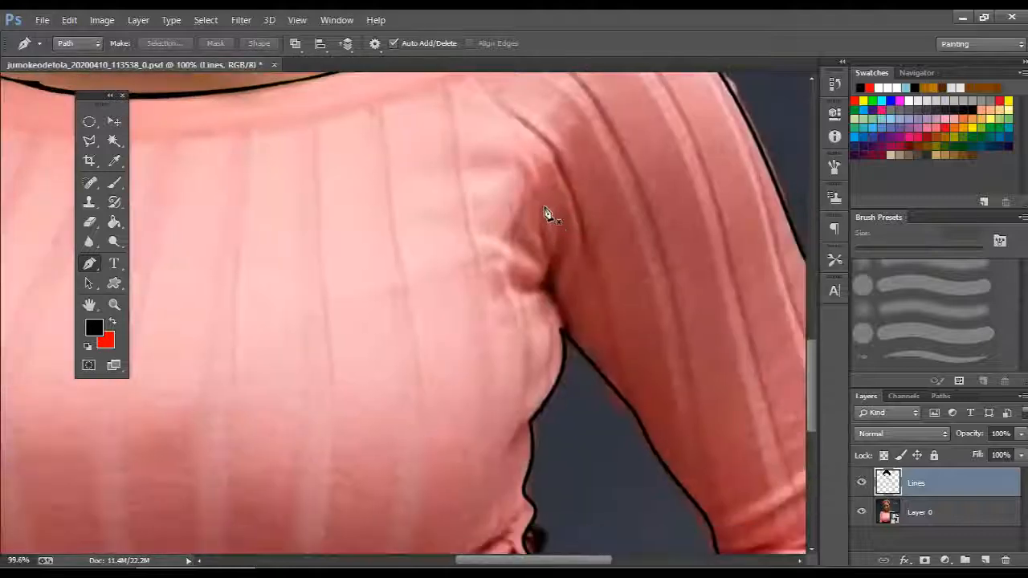
{"action": "left_click", "coordinate": [562, 337]}
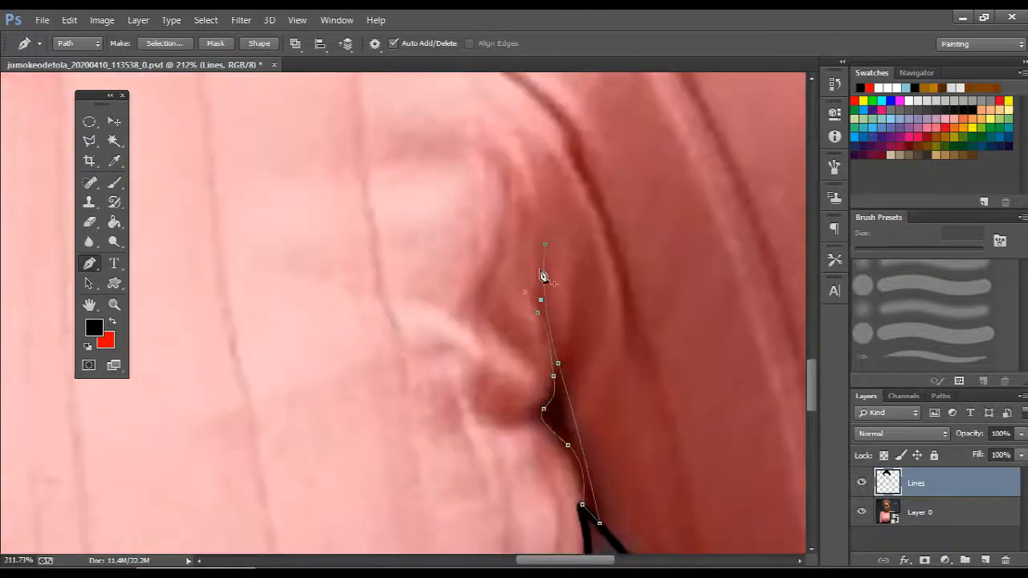
{"action": "right_click", "coordinate": [544, 229]}
{"action": "left_click", "coordinate": [570, 283]}
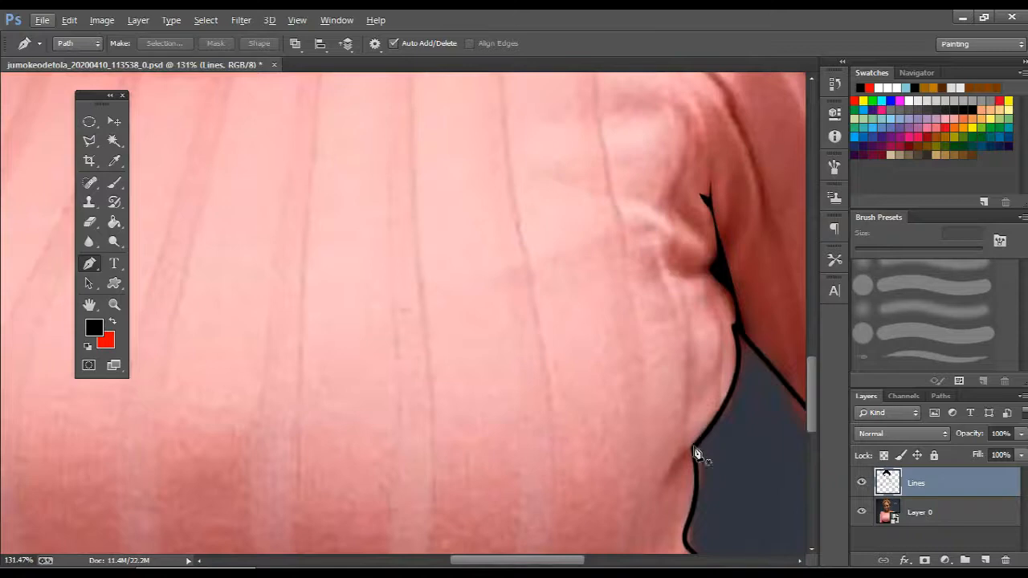
Draw the small crease below the photo-right armpit and the torso's photo-left edge down to the waist in black
{"action": "left_click", "coordinate": [693, 446]}
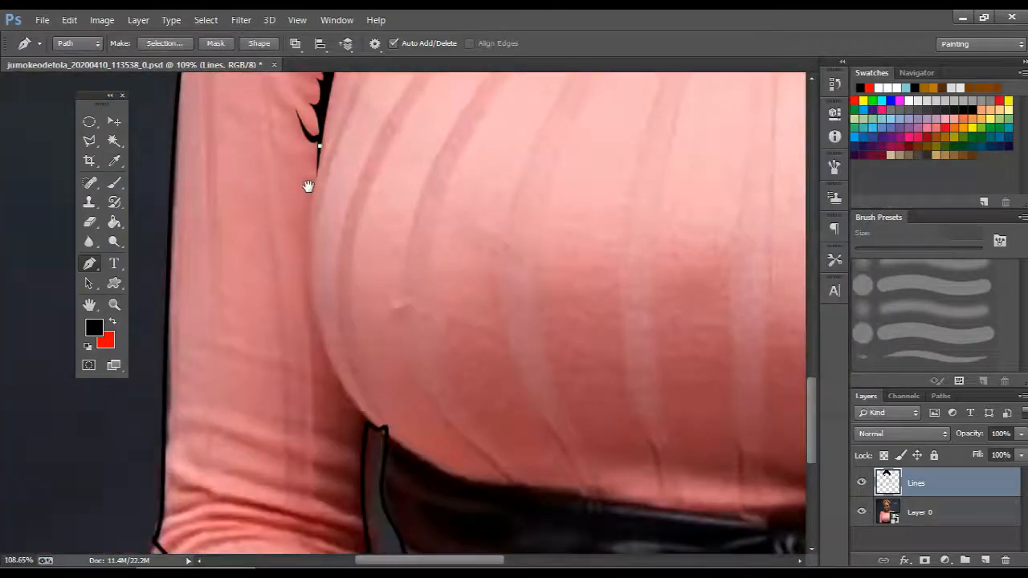
{"action": "scroll", "coordinate": [307, 188], "scroll_direction": "down", "scroll_amount": 1}
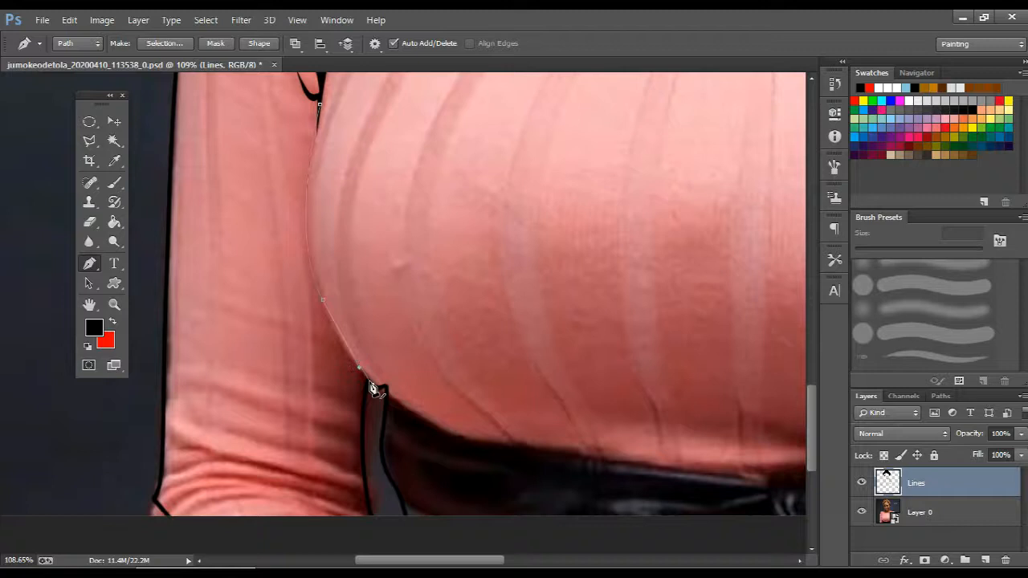
{"action": "scroll", "coordinate": [372, 388], "scroll_direction": "up", "scroll_amount": 2}
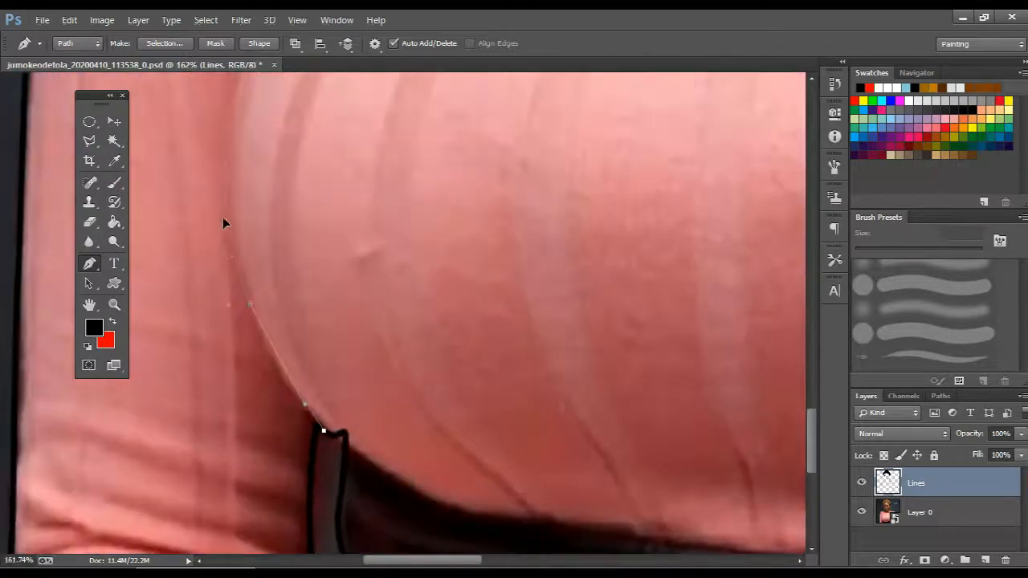
{"action": "left_click_drag", "start_coordinate": [290, 414], "coordinate": [296, 423]}
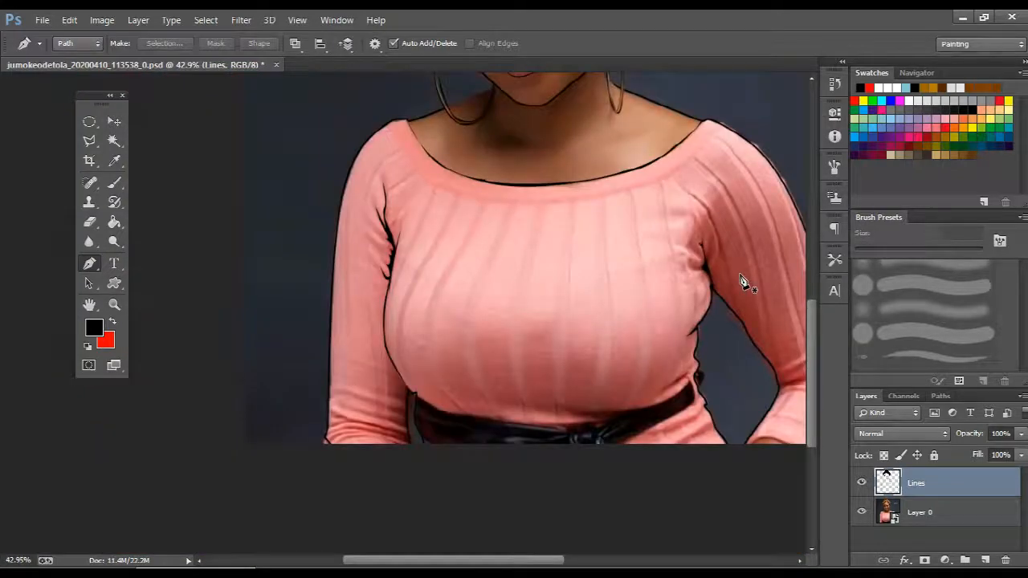
Trace the elbow crease across the photo-right sleeve with the Pen tool and fill the path in black
{"action": "scroll", "coordinate": [743, 281], "scroll_direction": "up", "scroll_amount": 5}
{"action": "left_click_drag", "start_coordinate": [647, 481], "coordinate": [498, 265]}
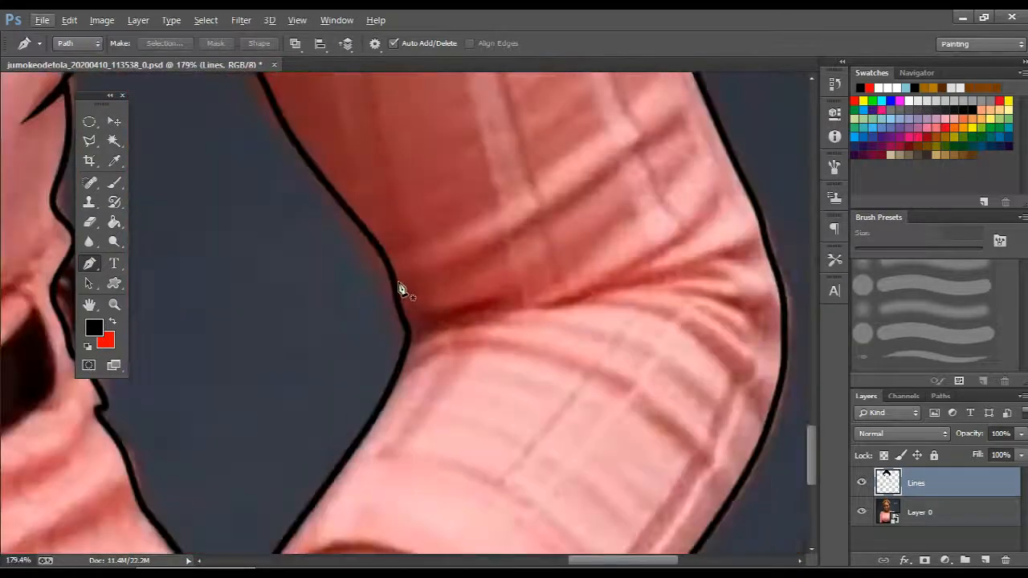
{"action": "left_click", "coordinate": [398, 280]}
{"action": "left_click_drag", "start_coordinate": [431, 313], "coordinate": [481, 309]}
{"action": "left_click", "coordinate": [499, 300]}
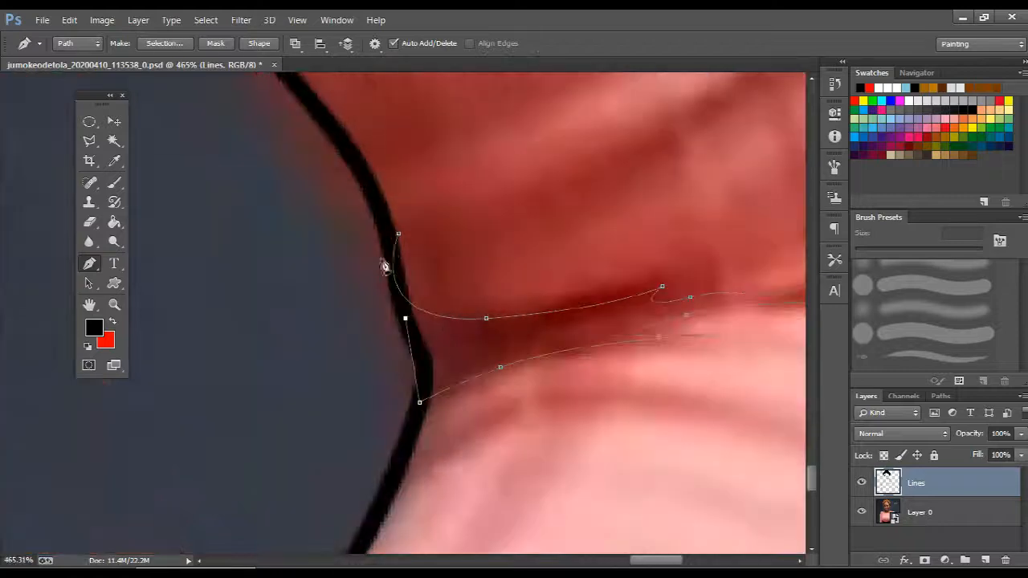
{"action": "right_click", "coordinate": [390, 232]}
{"action": "left_click", "coordinate": [448, 281]}
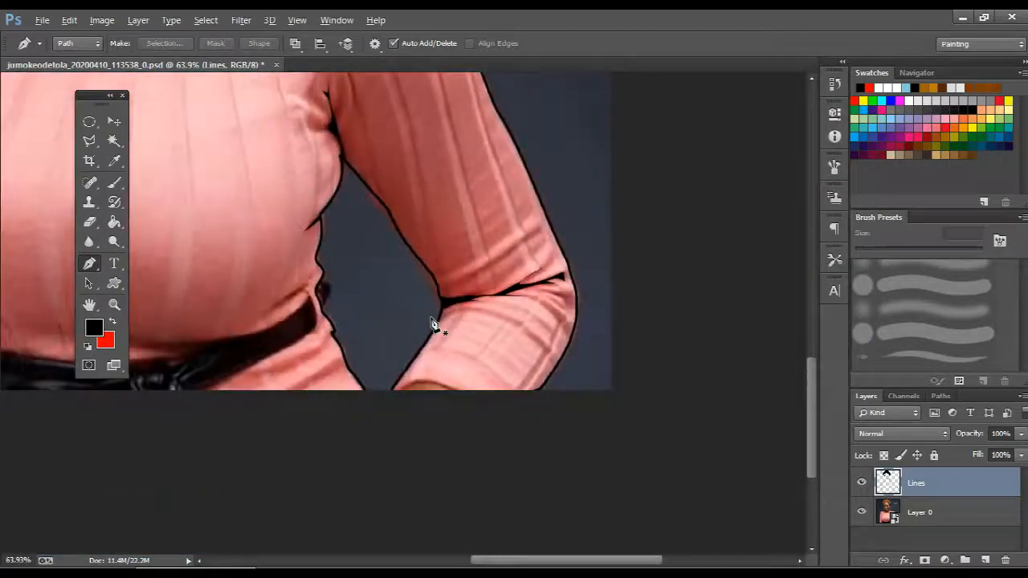
Trace the cuff edge at the lower end of the photo-right sleeve and fill it in black
{"action": "scroll", "coordinate": [445, 392], "scroll_direction": "up", "scroll_amount": 9}
{"action": "left_click_drag", "start_coordinate": [489, 411], "coordinate": [474, 403]}
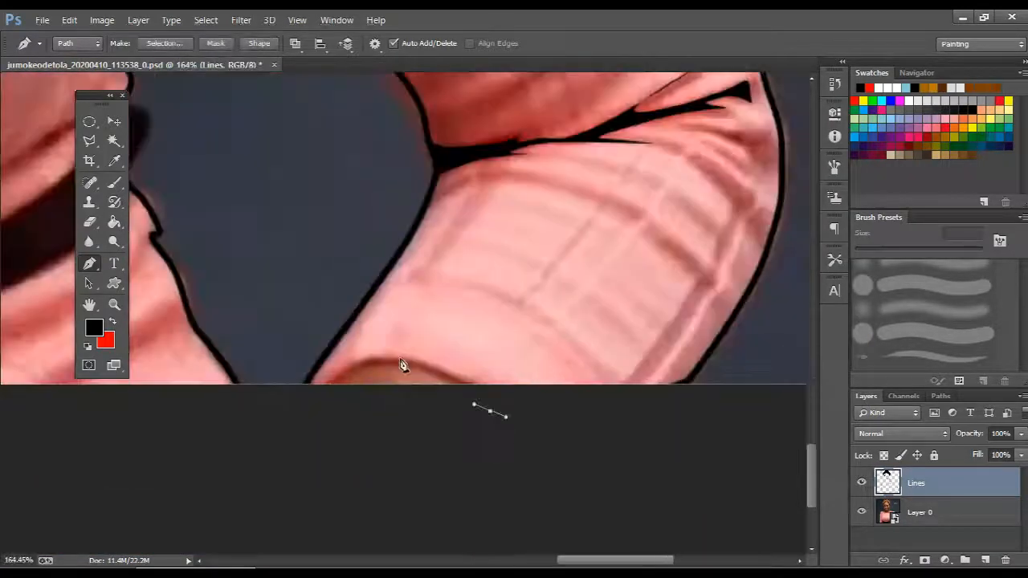
{"action": "right_click", "coordinate": [526, 337]}
{"action": "left_click", "coordinate": [583, 282]}
{"action": "key", "text": "Return"}
{"action": "key", "text": "Return"}
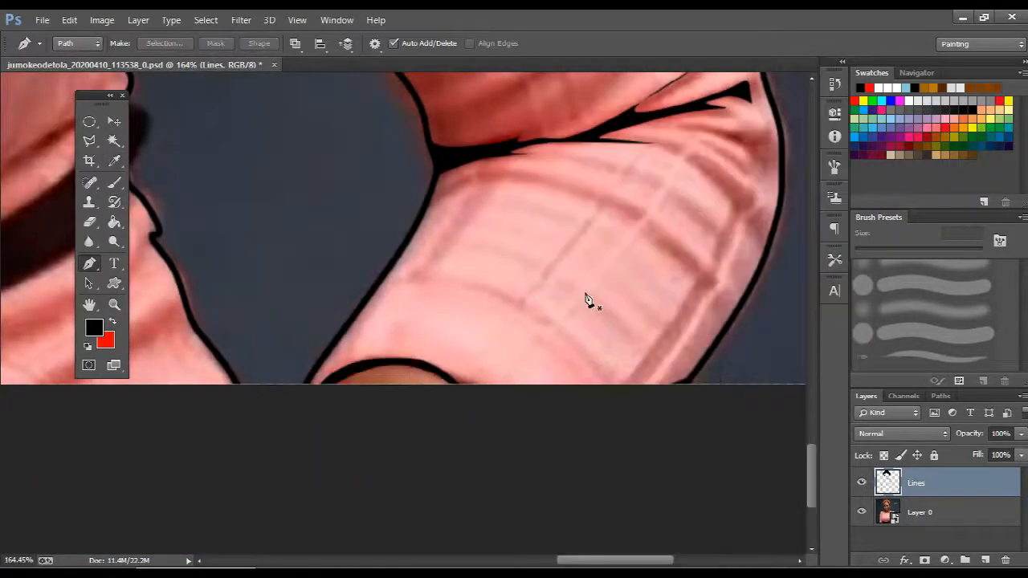
Trace the belt's lower edge from its photo-right end to the knot and around the knot's folds with the Pen tool
{"action": "scroll", "coordinate": [587, 299], "scroll_direction": "down", "scroll_amount": 8}
{"action": "scroll", "coordinate": [344, 509], "scroll_direction": "up", "scroll_amount": 7}
{"action": "left_click_drag", "start_coordinate": [778, 439], "coordinate": [656, 309]}
{"action": "left_click", "coordinate": [657, 306]}
{"action": "left_click", "coordinate": [653, 397]}
{"action": "left_click", "coordinate": [508, 467]}
{"action": "left_click", "coordinate": [382, 525]}
{"action": "left_click_drag", "start_coordinate": [390, 378], "coordinate": [626, 280]}
{"action": "left_click", "coordinate": [589, 413]}
{"action": "left_click_drag", "start_coordinate": [593, 396], "coordinate": [591, 384]}
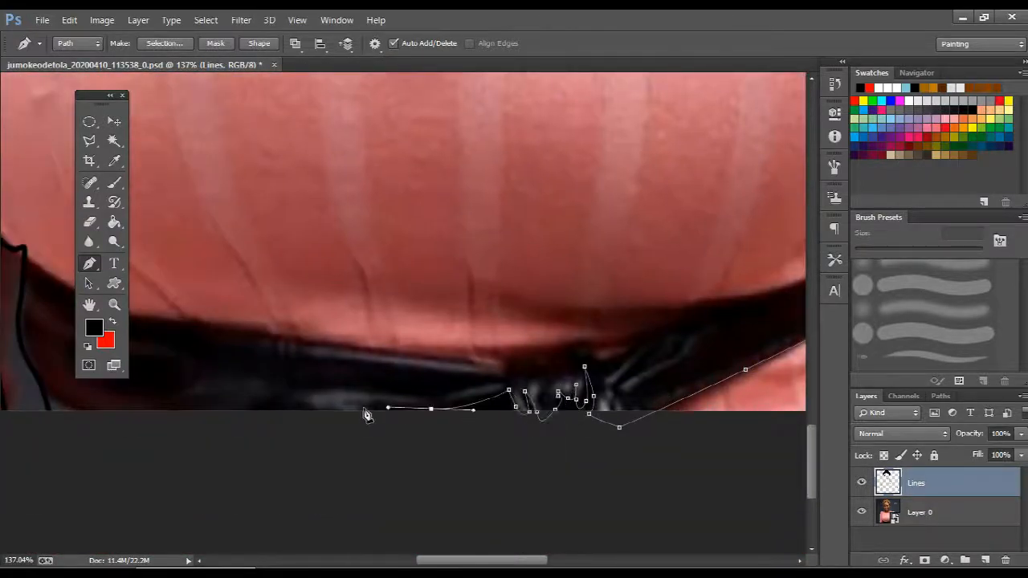
Continue the belt path along the image's lower edge and around the dark shadow shape to the belt's photo-left end
{"action": "left_click", "coordinate": [361, 407]}
{"action": "left_click", "coordinate": [328, 407]}
{"action": "left_click_drag", "start_coordinate": [269, 399], "coordinate": [241, 409]}
{"action": "left_click_drag", "start_coordinate": [391, 335], "coordinate": [708, 232]}
{"action": "left_click", "coordinate": [481, 313]}
{"action": "left_click", "coordinate": [520, 301]}
{"action": "left_click", "coordinate": [501, 280]}
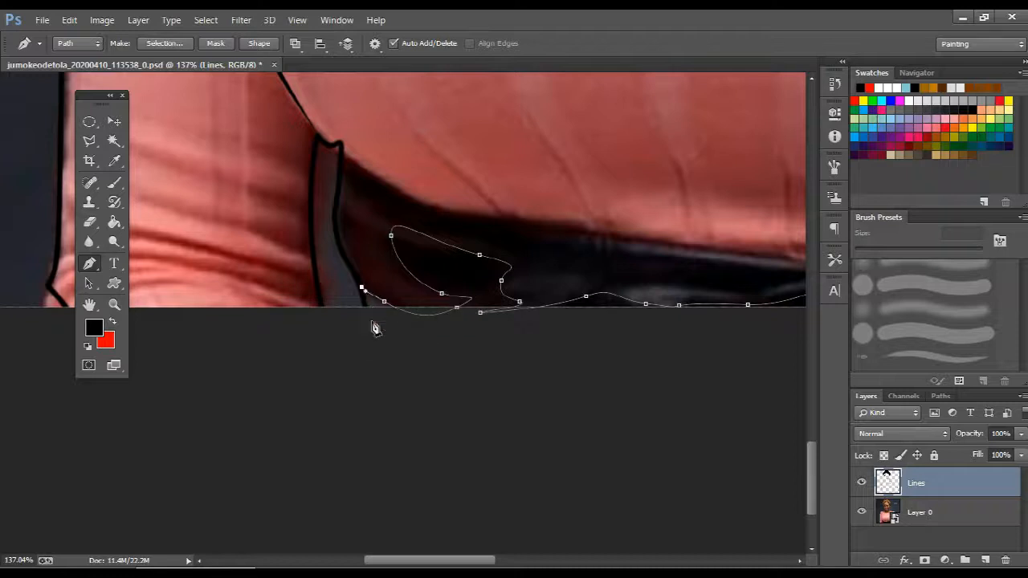
{"action": "left_click", "coordinate": [372, 323]}
Bring the lower belt path back around the belt's photo-right end, close it and fill it in black
{"action": "scroll", "coordinate": [617, 329], "scroll_direction": "down", "scroll_amount": 3}
{"action": "scroll", "coordinate": [257, 279], "scroll_direction": "up", "scroll_amount": 4}
{"action": "scroll", "coordinate": [261, 259], "scroll_direction": "down", "scroll_amount": 2}
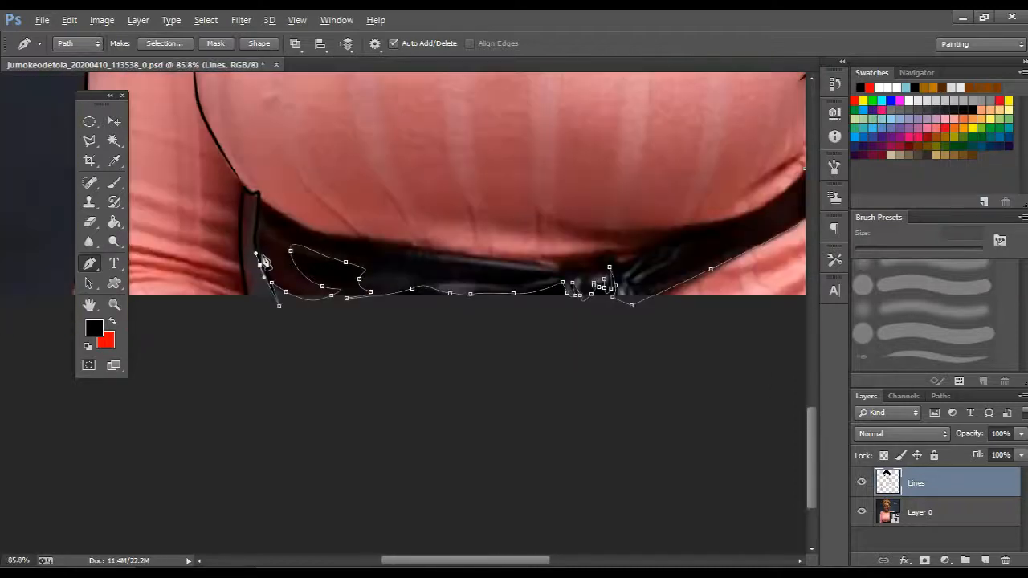
{"action": "scroll", "coordinate": [341, 299], "scroll_direction": "up", "scroll_amount": 3}
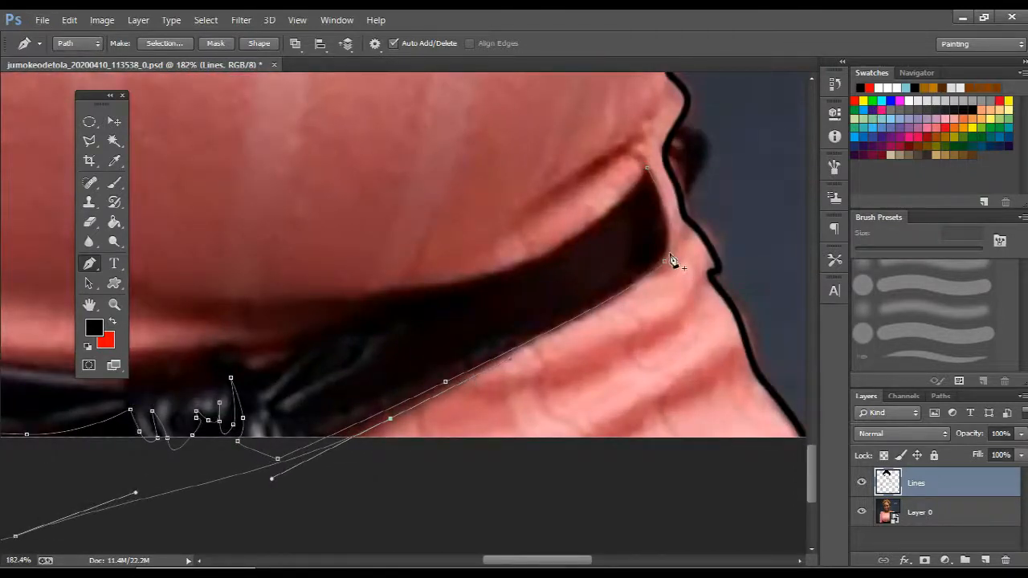
{"action": "scroll", "coordinate": [654, 175], "scroll_direction": "up", "scroll_amount": 4}
{"action": "left_click", "coordinate": [631, 167]}
{"action": "right_click", "coordinate": [631, 176]}
{"action": "left_click", "coordinate": [680, 293]}
{"action": "key", "text": "Return"}
{"action": "key", "text": "Return"}
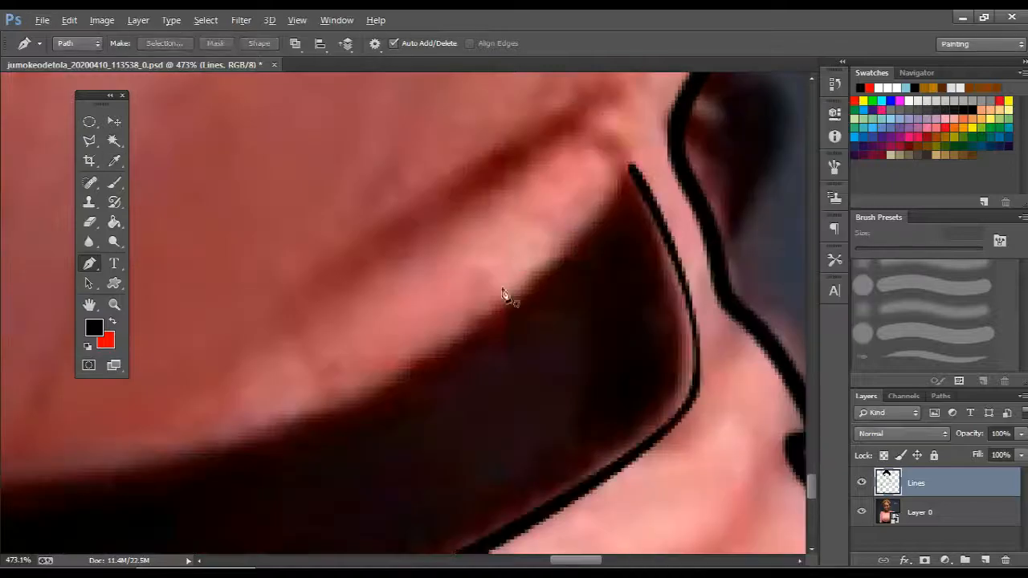
Trace the belt's upper edge from its photo-right end past the knot to the photo-left side of the waist
{"action": "scroll", "coordinate": [410, 345], "scroll_direction": "down", "scroll_amount": 5}
{"action": "scroll", "coordinate": [241, 449], "scroll_direction": "down", "scroll_amount": 3}
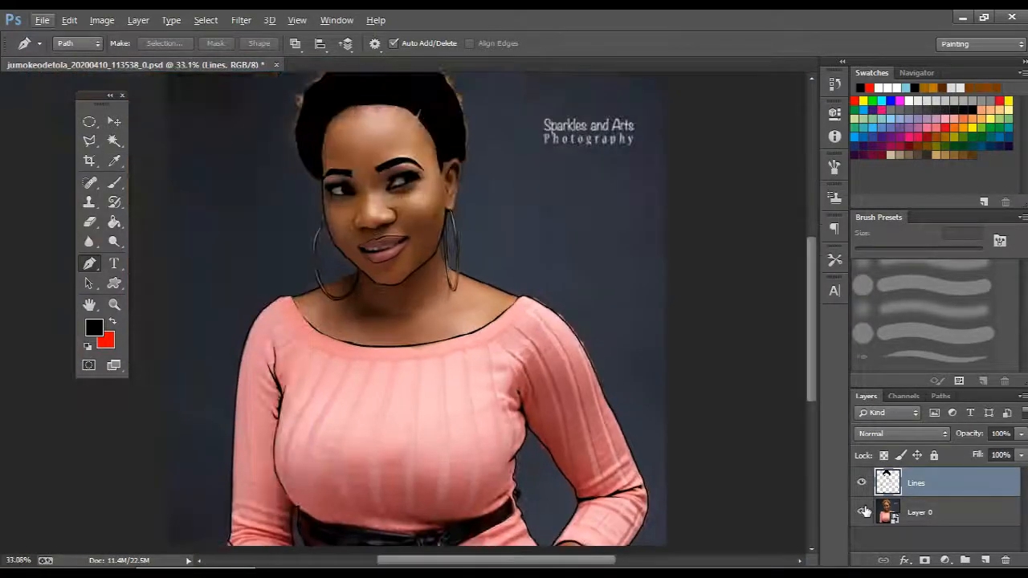
{"action": "scroll", "coordinate": [473, 529], "scroll_direction": "up", "scroll_amount": 3}
{"action": "scroll", "coordinate": [590, 514], "scroll_direction": "up", "scroll_amount": 4}
{"action": "left_click", "coordinate": [713, 184]}
{"action": "mouse_move", "coordinate": [539, 300]}
{"action": "left_mouse_down"}
{"action": "mouse_move", "coordinate": [443, 314]}
{"action": "mouse_move", "coordinate": [665, 293]}
{"action": "left_mouse_up"}
{"action": "left_click_drag", "start_coordinate": [491, 293], "coordinate": [413, 278]}
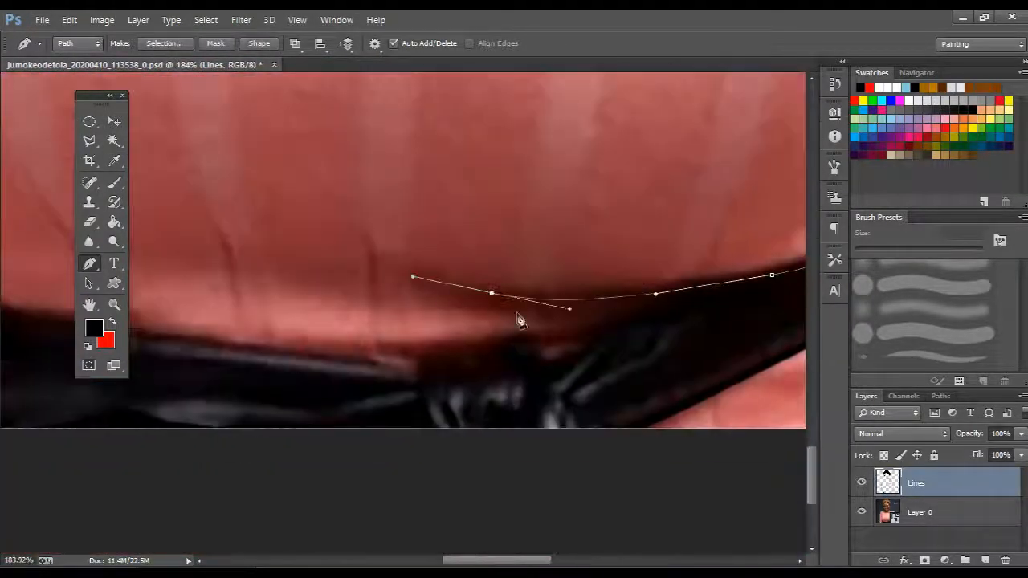
{"action": "left_click", "coordinate": [419, 277]}
{"action": "left_click_drag", "start_coordinate": [569, 316], "coordinate": [618, 314]}
{"action": "mouse_move", "coordinate": [622, 323]}
{"action": "left_mouse_down"}
{"action": "mouse_move", "coordinate": [588, 351]}
{"action": "mouse_move", "coordinate": [553, 346]}
{"action": "left_mouse_up"}
{"action": "left_click_drag", "start_coordinate": [561, 339], "coordinate": [547, 331]}
{"action": "left_click_drag", "start_coordinate": [518, 333], "coordinate": [503, 348]}
{"action": "left_click_drag", "start_coordinate": [501, 356], "coordinate": [479, 361]}
{"action": "mouse_move", "coordinate": [294, 357]}
{"action": "left_mouse_down"}
{"action": "mouse_move", "coordinate": [378, 364]}
{"action": "mouse_move", "coordinate": [606, 329]}
{"action": "left_mouse_up"}
{"action": "mouse_move", "coordinate": [505, 305]}
{"action": "left_mouse_down"}
{"action": "mouse_move", "coordinate": [378, 292]}
{"action": "mouse_move", "coordinate": [754, 330]}
{"action": "left_mouse_up"}
{"action": "mouse_move", "coordinate": [373, 269]}
{"action": "left_mouse_down"}
{"action": "mouse_move", "coordinate": [312, 224]}
{"action": "mouse_move", "coordinate": [354, 264]}
{"action": "left_mouse_up"}
{"action": "left_click", "coordinate": [310, 214]}
Run the upper belt path back along the belt and around the knot, closing it at the photo-right end
{"action": "left_click_drag", "start_coordinate": [516, 314], "coordinate": [321, 315]}
{"action": "left_click_drag", "start_coordinate": [513, 343], "coordinate": [556, 355]}
{"action": "left_click_drag", "start_coordinate": [598, 358], "coordinate": [603, 355]}
{"action": "left_click_drag", "start_coordinate": [614, 355], "coordinate": [633, 357]}
{"action": "left_click_drag", "start_coordinate": [740, 351], "coordinate": [749, 341]}
{"action": "left_click_drag", "start_coordinate": [721, 334], "coordinate": [470, 465]}
{"action": "left_click_drag", "start_coordinate": [500, 457], "coordinate": [509, 454]}
{"action": "left_click", "coordinate": [527, 448]}
{"action": "left_click_drag", "start_coordinate": [565, 426], "coordinate": [594, 413]}
{"action": "left_click_drag", "start_coordinate": [648, 403], "coordinate": [687, 389]}
{"action": "left_click_drag", "start_coordinate": [712, 368], "coordinate": [422, 487]}
{"action": "scroll", "coordinate": [512, 401], "scroll_direction": "up", "scroll_amount": 5}
{"action": "left_click", "coordinate": [512, 401]}
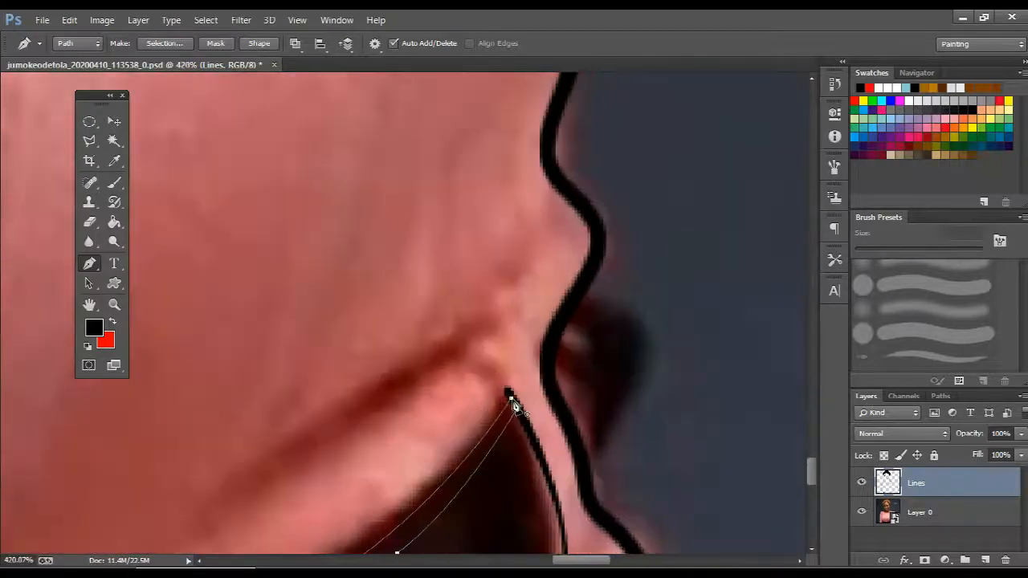
Fill the closed path along the belt's upper edge in black and check the line art
{"action": "right_click", "coordinate": [511, 400]}
{"action": "left_click", "coordinate": [579, 285]}
{"action": "key", "text": "Return"}
{"action": "key", "text": "Return"}
{"action": "scroll", "coordinate": [383, 388], "scroll_direction": "down", "scroll_amount": 10}
{"action": "left_click", "coordinate": [861, 511]}
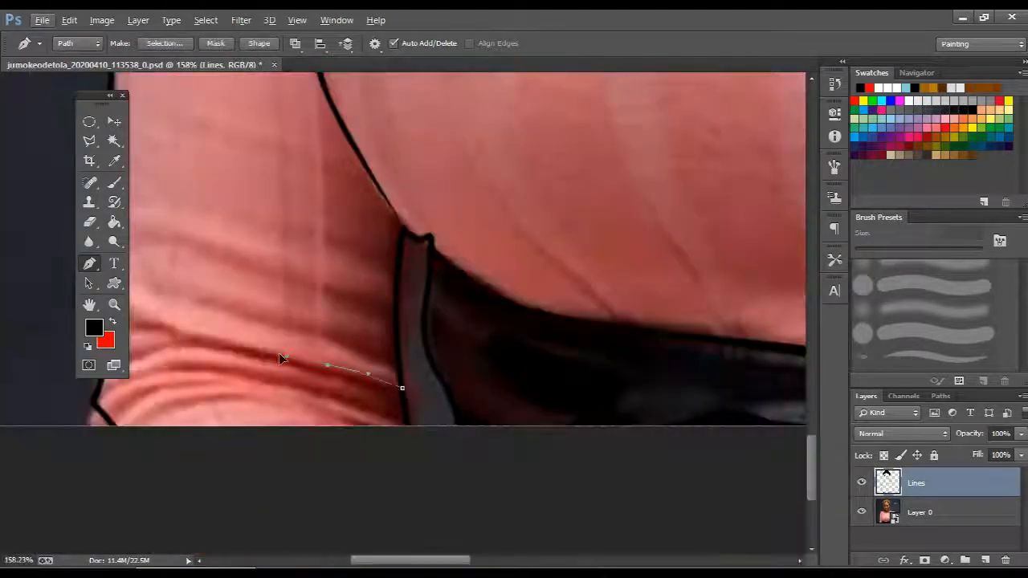
Trace the wrinkles near the lower end of the photo-left sleeve and fill them in black
{"action": "left_click", "coordinate": [476, 387]}
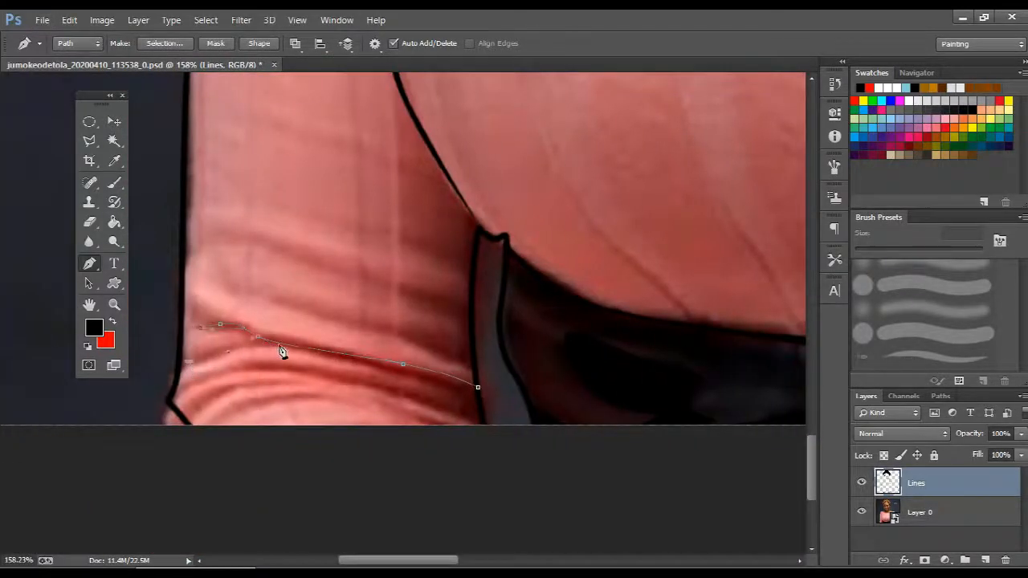
{"action": "left_click_drag", "start_coordinate": [450, 407], "coordinate": [466, 403]}
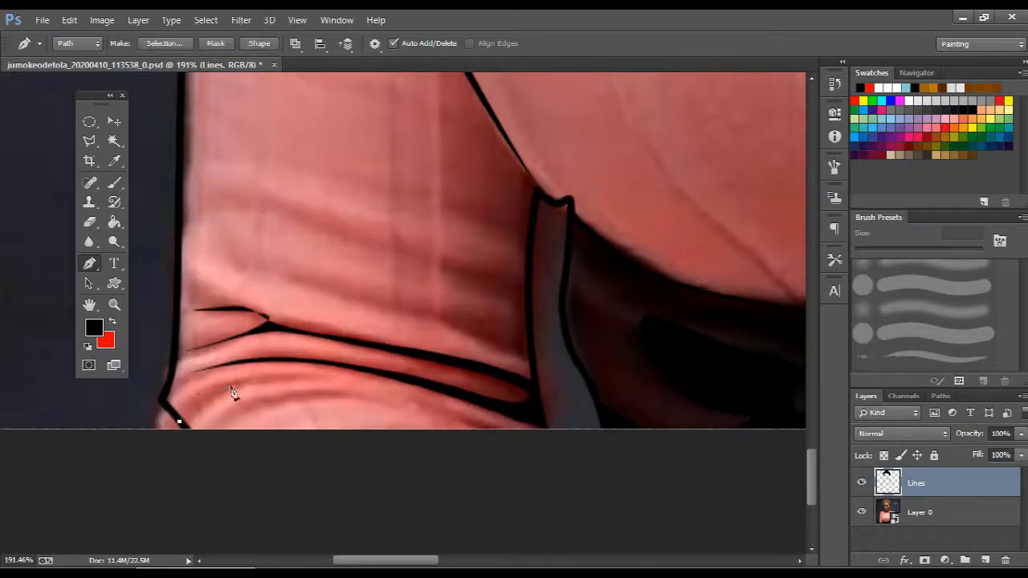
{"action": "scroll", "coordinate": [191, 427], "scroll_direction": "up", "scroll_amount": 5}
{"action": "scroll", "coordinate": [190, 407], "scroll_direction": "down", "scroll_amount": 5}
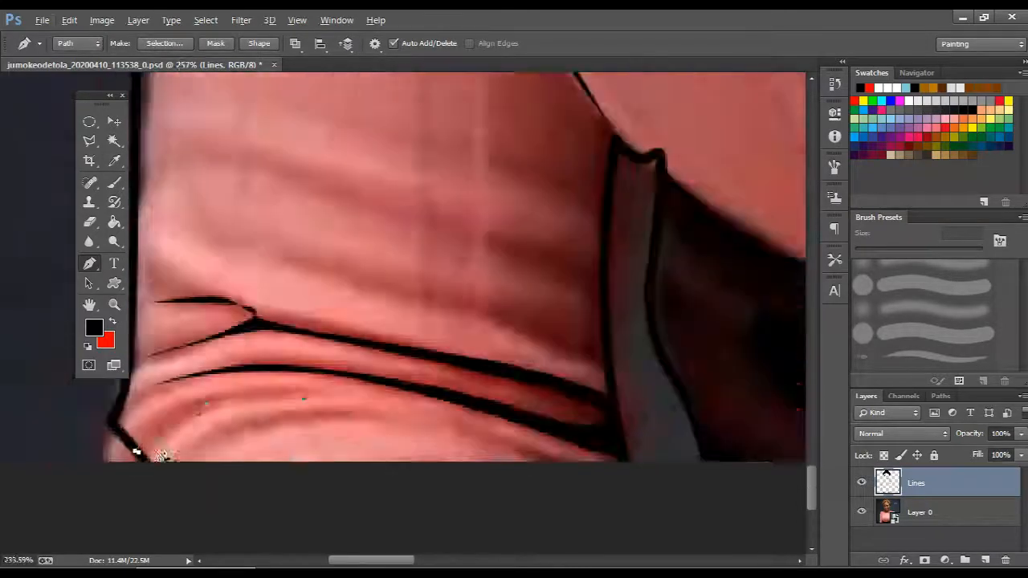
{"action": "right_click", "coordinate": [403, 409]}
{"action": "right_click", "coordinate": [273, 199]}
{"action": "left_click", "coordinate": [375, 289]}
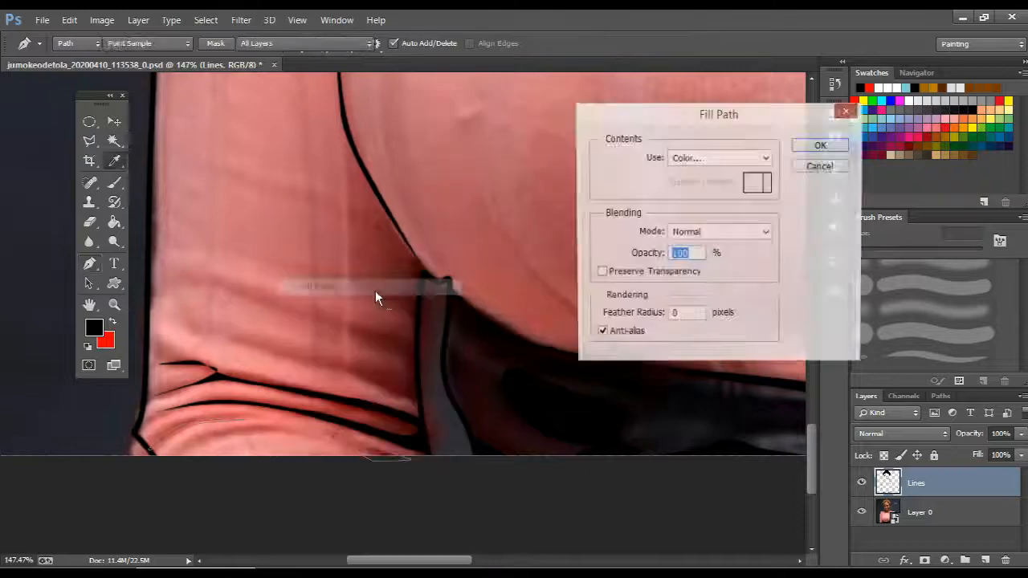
{"action": "key", "text": "Return"}
{"action": "key", "text": "Return"}
Trace the fabric creases above and below the belt at the photo-right waist and fill them in black
{"action": "scroll", "coordinate": [374, 296], "scroll_direction": "down", "scroll_amount": 5}
{"action": "scroll", "coordinate": [475, 490], "scroll_direction": "up", "scroll_amount": 5}
{"action": "mouse_move", "coordinate": [553, 454]}
{"action": "left_mouse_down"}
{"action": "mouse_move", "coordinate": [545, 252]}
{"action": "mouse_move", "coordinate": [562, 245]}
{"action": "left_mouse_up"}
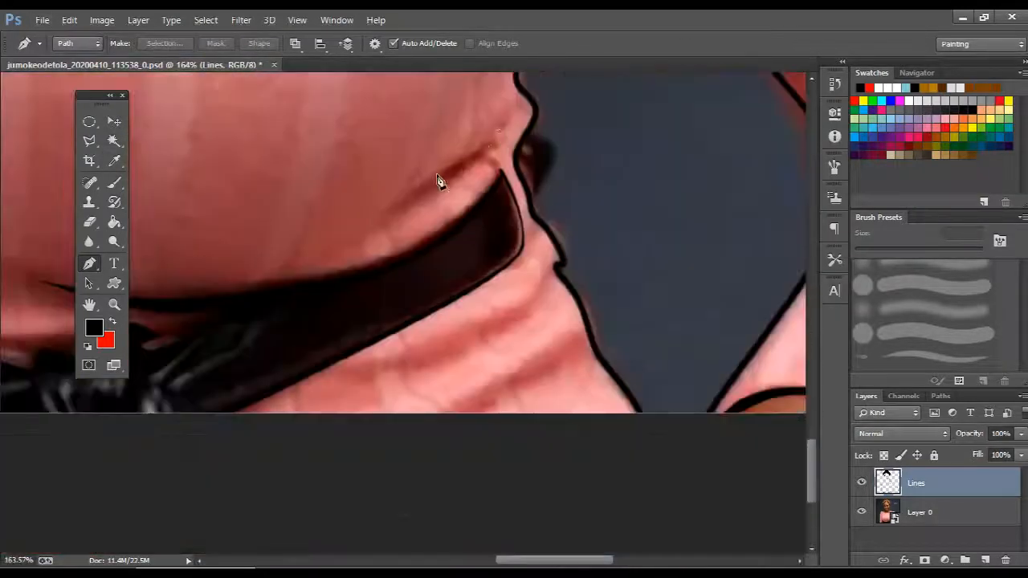
{"action": "left_click_drag", "start_coordinate": [433, 179], "coordinate": [491, 143]}
{"action": "left_click_drag", "start_coordinate": [482, 157], "coordinate": [491, 162]}
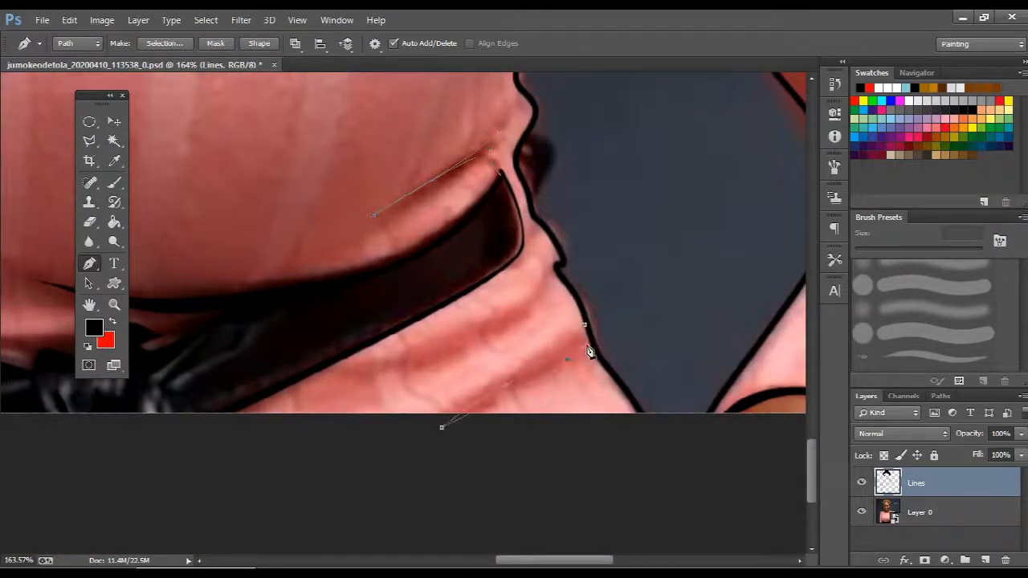
{"action": "right_click", "coordinate": [536, 344]}
{"action": "right_click", "coordinate": [336, 240]}
{"action": "left_click", "coordinate": [375, 287]}
{"action": "key", "text": "Return"}
{"action": "key", "text": "Return"}
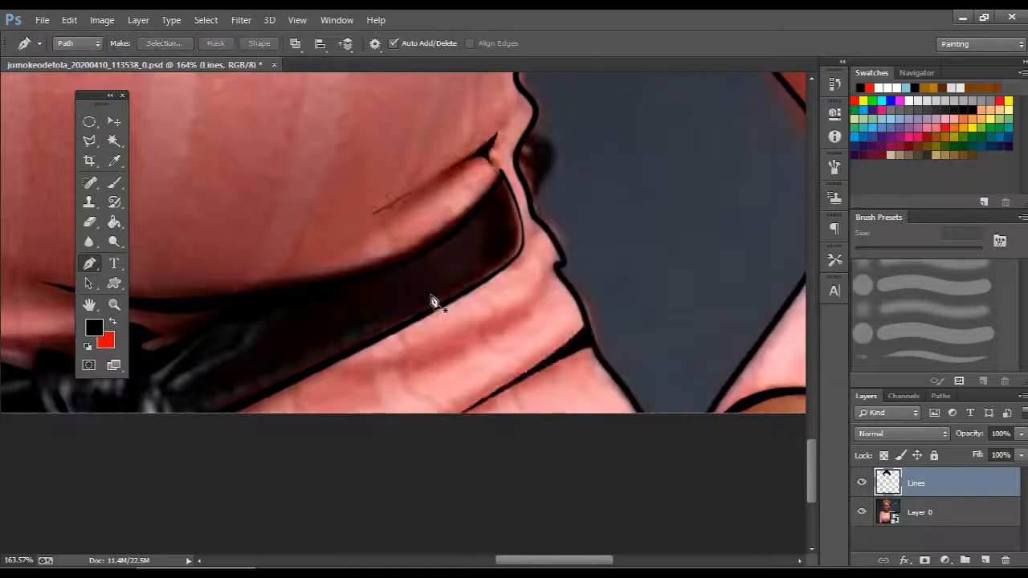
Hide the photo on Layer 0 and add a white solid color fill layer beneath the Lines layer
{"action": "scroll", "coordinate": [436, 302], "scroll_direction": "down", "scroll_amount": 5}
{"action": "left_click", "coordinate": [862, 511]}
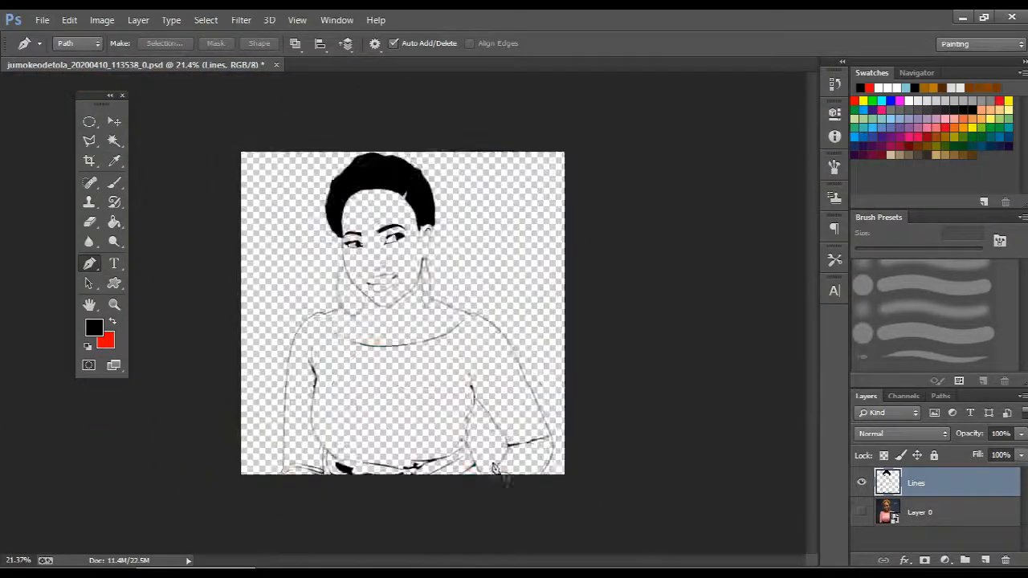
{"action": "key", "text": "ctrl+0"}
{"action": "left_click", "coordinate": [945, 560]}
{"action": "left_click", "coordinate": [894, 229]}
{"action": "left_click", "coordinate": [619, 186]}
{"action": "left_click", "coordinate": [963, 177]}
{"action": "key", "text": "ctrl+["}
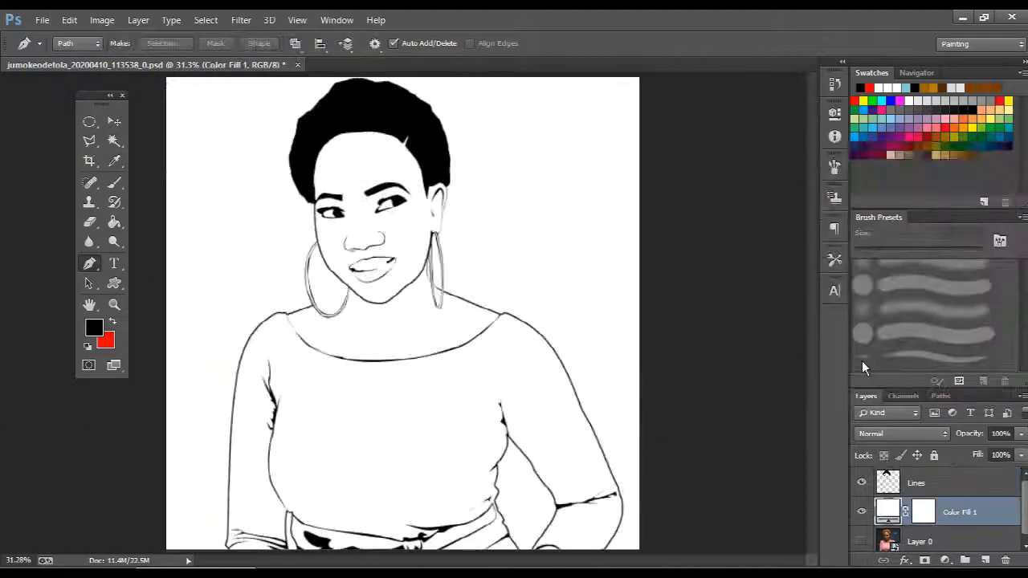
Inspect the line art on white, make Layer 0 visible again and hide the Color Fill 1 layer
{"action": "scroll", "coordinate": [451, 393], "scroll_direction": "down", "scroll_amount": 3}
{"action": "scroll", "coordinate": [380, 367], "scroll_direction": "up", "scroll_amount": 10}
{"action": "scroll", "coordinate": [389, 229], "scroll_direction": "down", "scroll_amount": 9}
{"action": "scroll", "coordinate": [433, 128], "scroll_direction": "up", "scroll_amount": 5}
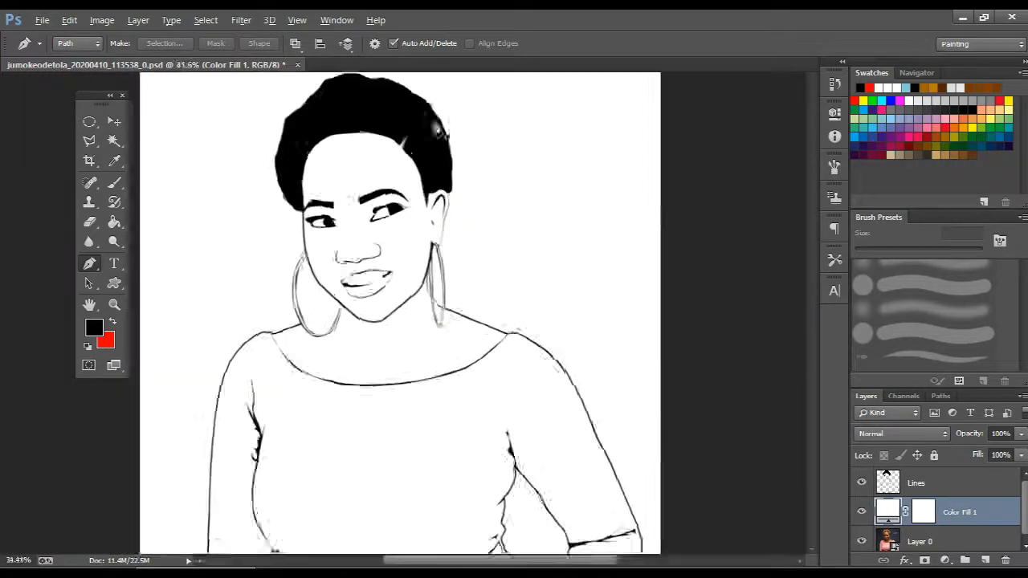
{"action": "left_click", "coordinate": [863, 538]}
{"action": "left_click", "coordinate": [861, 511]}
Trace a thin closed path along the upper lip's lower edge, above the teeth, between both mouth corners
{"action": "scroll", "coordinate": [377, 307], "scroll_direction": "up", "scroll_amount": 10}
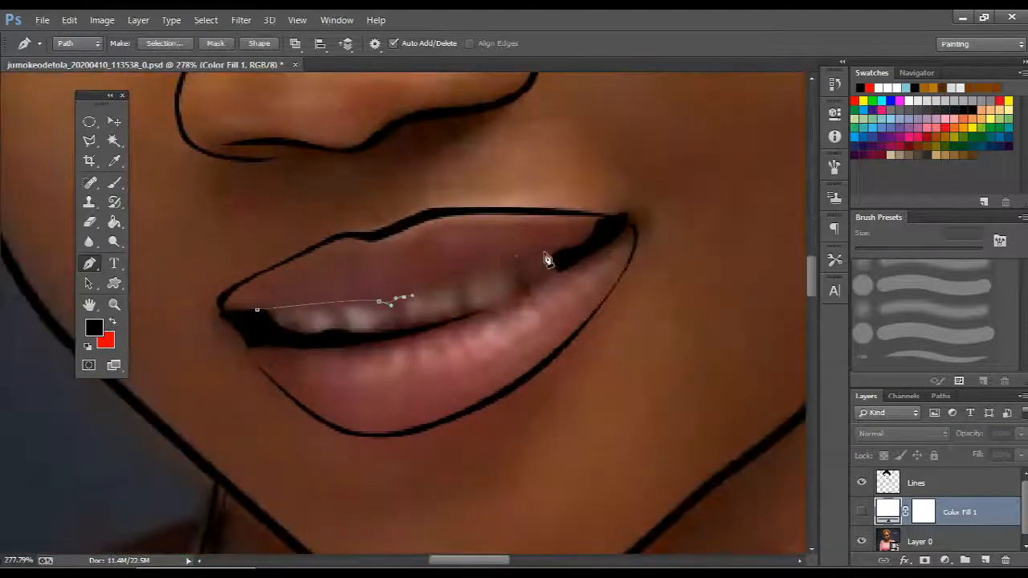
{"action": "left_click_drag", "start_coordinate": [508, 257], "coordinate": [530, 254]}
{"action": "left_click_drag", "start_coordinate": [575, 249], "coordinate": [591, 239]}
{"action": "left_click", "coordinate": [610, 222]}
{"action": "scroll", "coordinate": [576, 255], "scroll_direction": "up", "scroll_amount": 6}
{"action": "left_click_drag", "start_coordinate": [417, 278], "coordinate": [351, 300]}
{"action": "left_click_drag", "start_coordinate": [262, 340], "coordinate": [244, 349]}
{"action": "left_click_drag", "start_coordinate": [167, 344], "coordinate": [312, 357]}
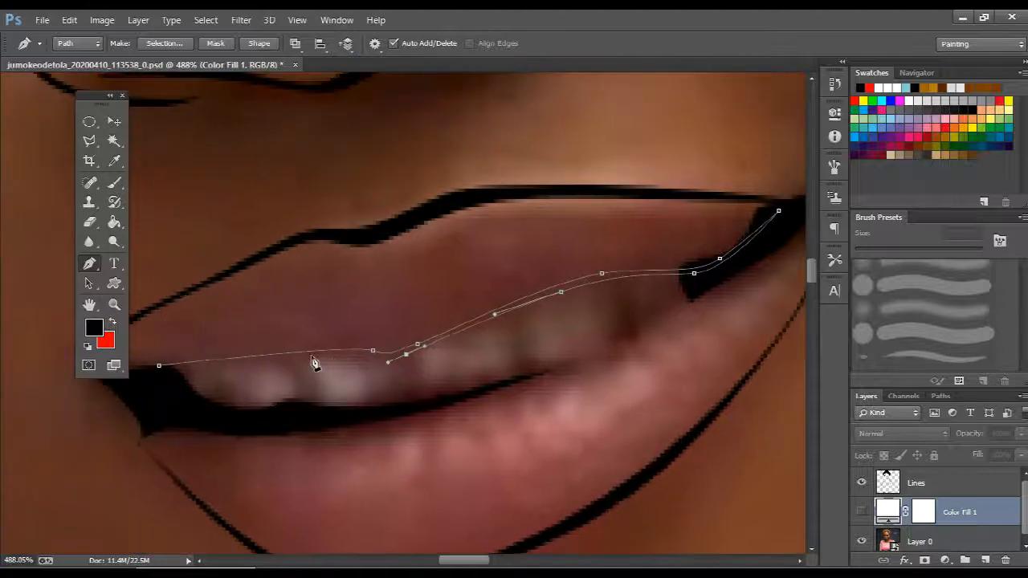
{"action": "left_click", "coordinate": [159, 366]}
Make the Lines layer active and fill the upper lip's inner edge path in black
{"action": "right_click", "coordinate": [160, 368]}
{"action": "left_click", "coordinate": [935, 482]}
{"action": "right_click", "coordinate": [508, 351]}
{"action": "left_click", "coordinate": [562, 286]}
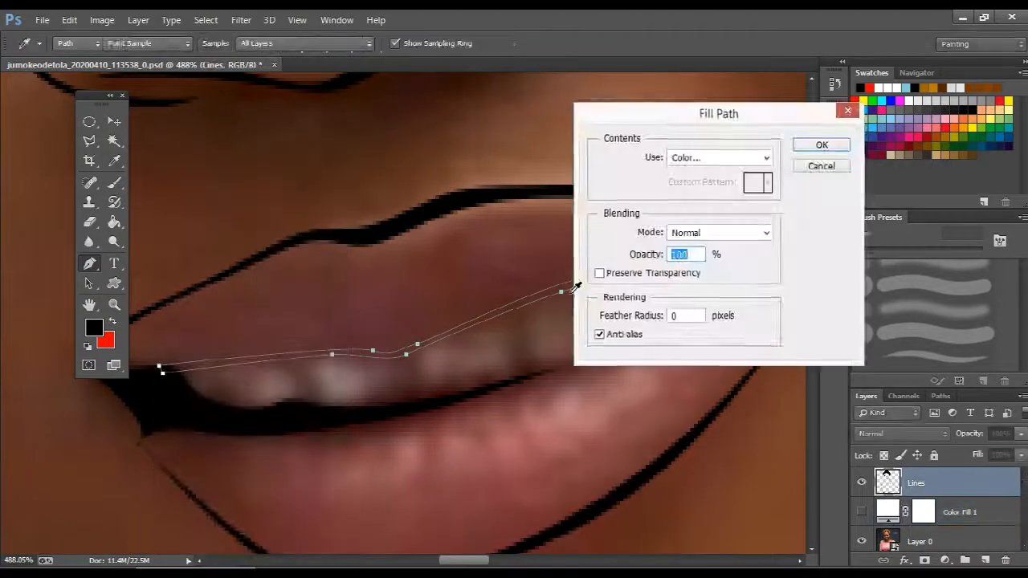
{"action": "key", "text": "Return"}
{"action": "key", "text": "Return"}
Extend the lower lip's inner edge to the photo-right mouth corner and fill the path in black
{"action": "left_click_drag", "start_coordinate": [565, 358], "coordinate": [486, 394]}
{"action": "left_click_drag", "start_coordinate": [697, 284], "coordinate": [755, 240]}
{"action": "right_click", "coordinate": [696, 287]}
{"action": "left_click", "coordinate": [719, 286]}
{"action": "key", "text": "Return"}
{"action": "key", "text": "Return"}
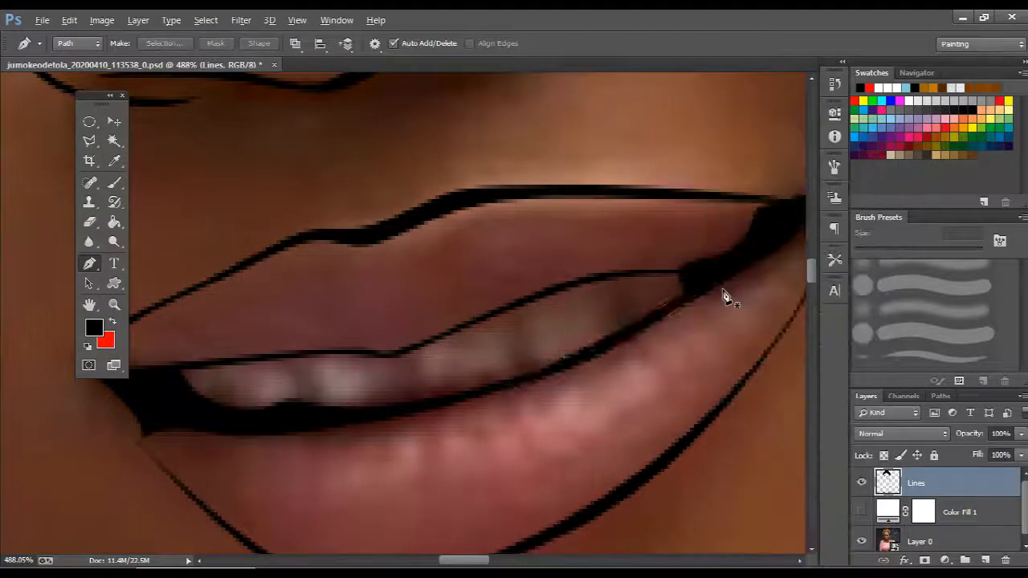
{"action": "scroll", "coordinate": [683, 353], "scroll_direction": "down", "scroll_amount": 20}
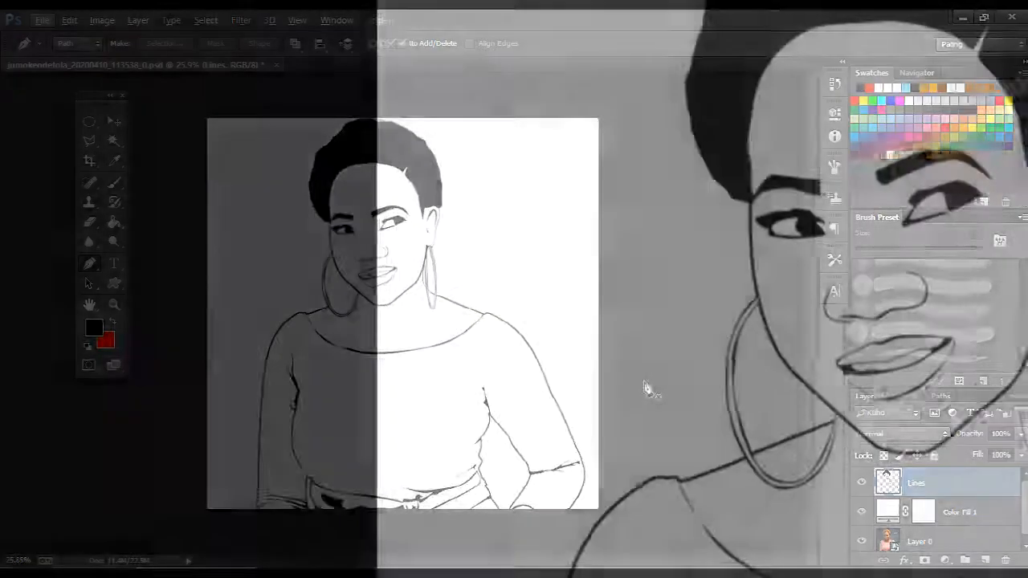